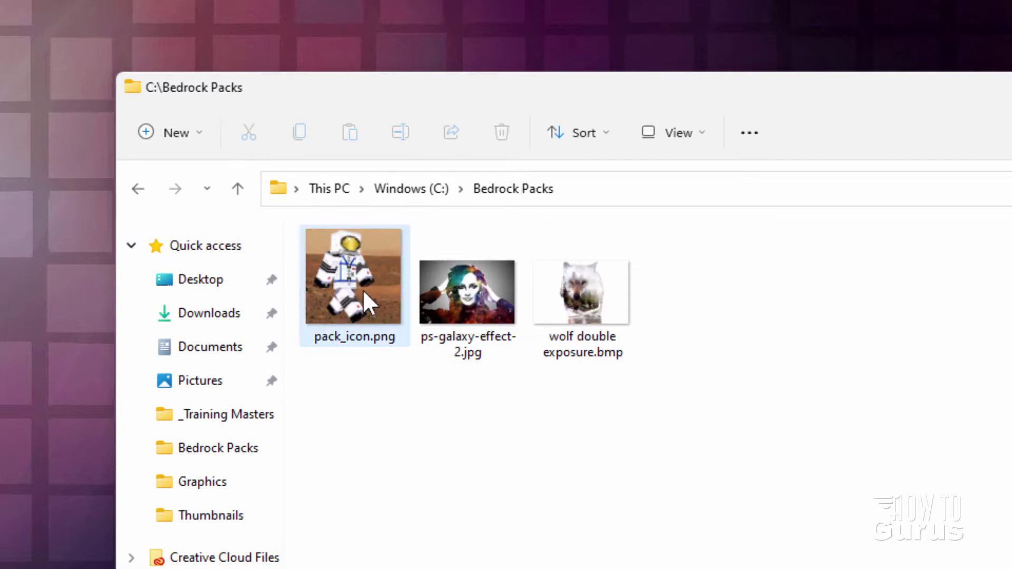
Download Vanilla_Resource_Pack_1.18.1.zip from the Add-Ons FAQ's resource packs link into C:\Bedrock Packs
{"action": "mouse_move", "coordinate": [363, 289]}
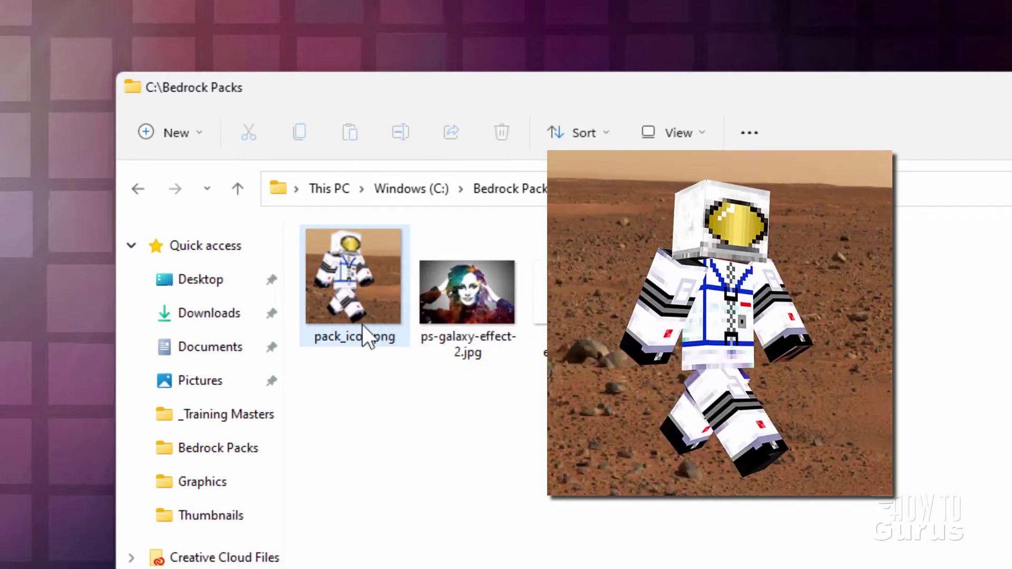
{"action": "mouse_move", "coordinate": [373, 259]}
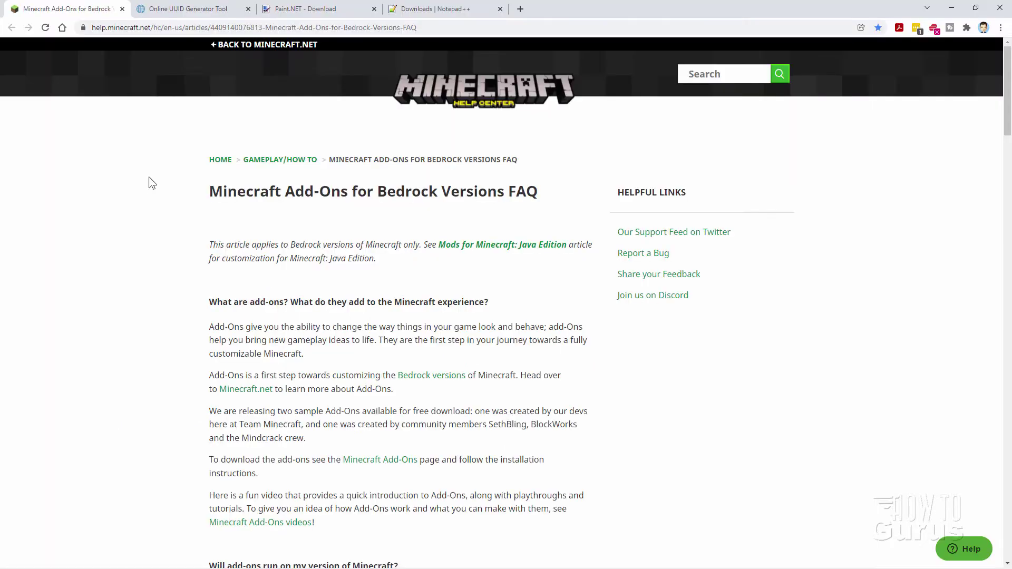
{"action": "left_click", "coordinate": [323, 28]}
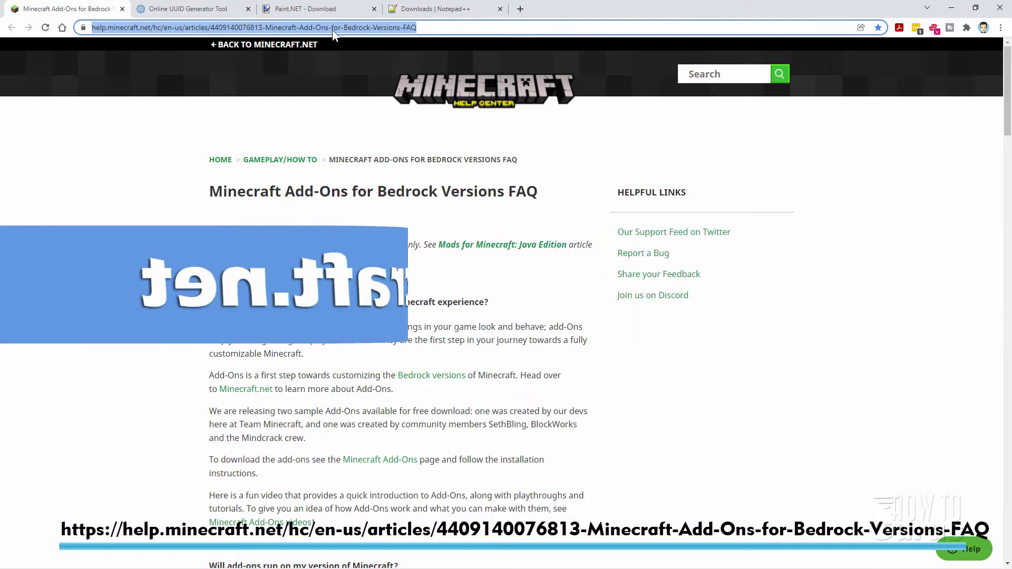
{"action": "left_click", "coordinate": [165, 267]}
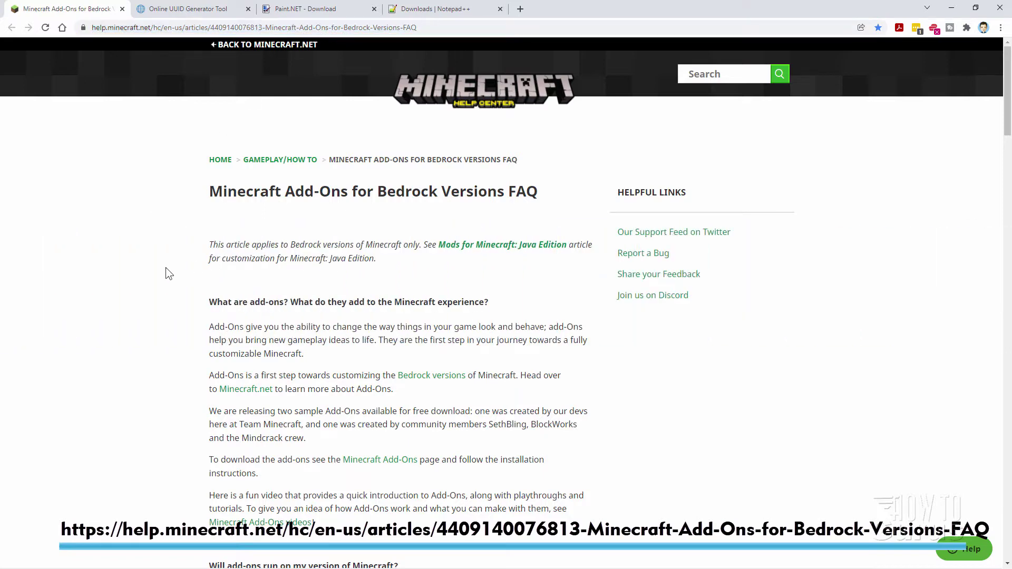
{"action": "scroll", "coordinate": [165, 267], "scroll_direction": "down", "scroll_amount": 5}
{"action": "scroll", "coordinate": [165, 267], "scroll_direction": "down", "scroll_amount": 5}
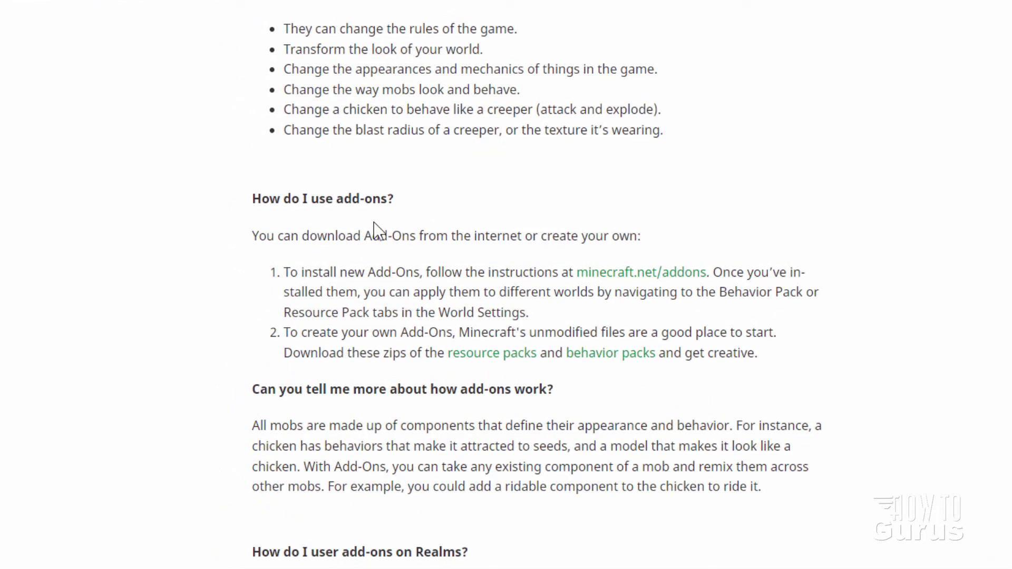
{"action": "left_click", "coordinate": [469, 357]}
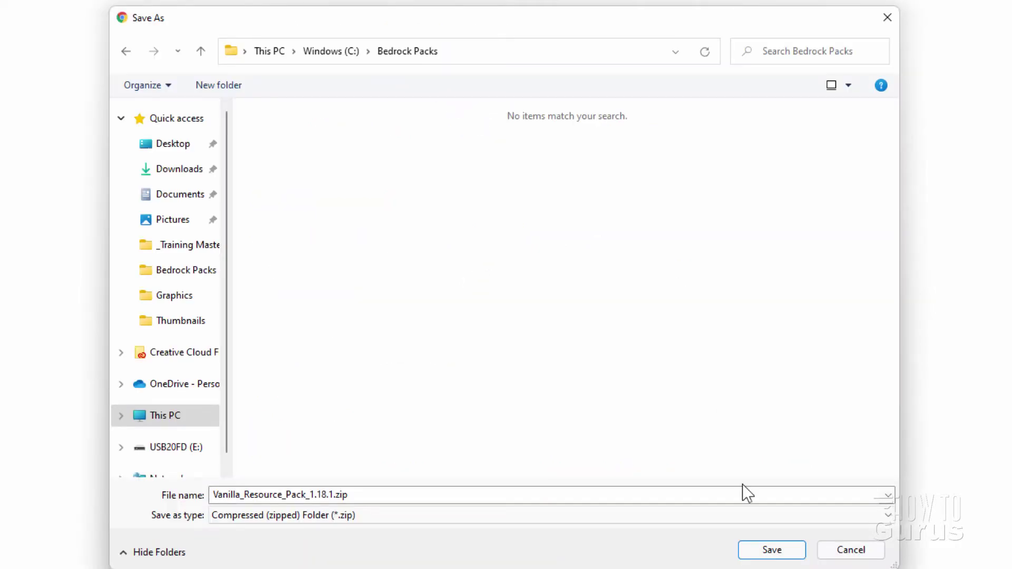
{"action": "left_click", "coordinate": [779, 551]}
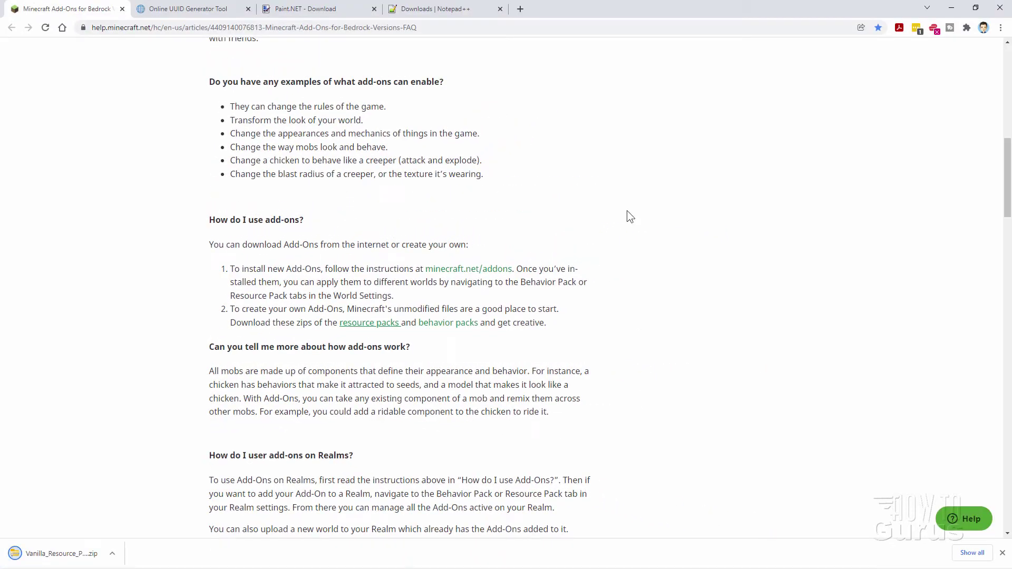
Open the resource pack zip in a separate window beside Bedrock Packs and copy manifest.json there
{"action": "left_click", "coordinate": [949, 6]}
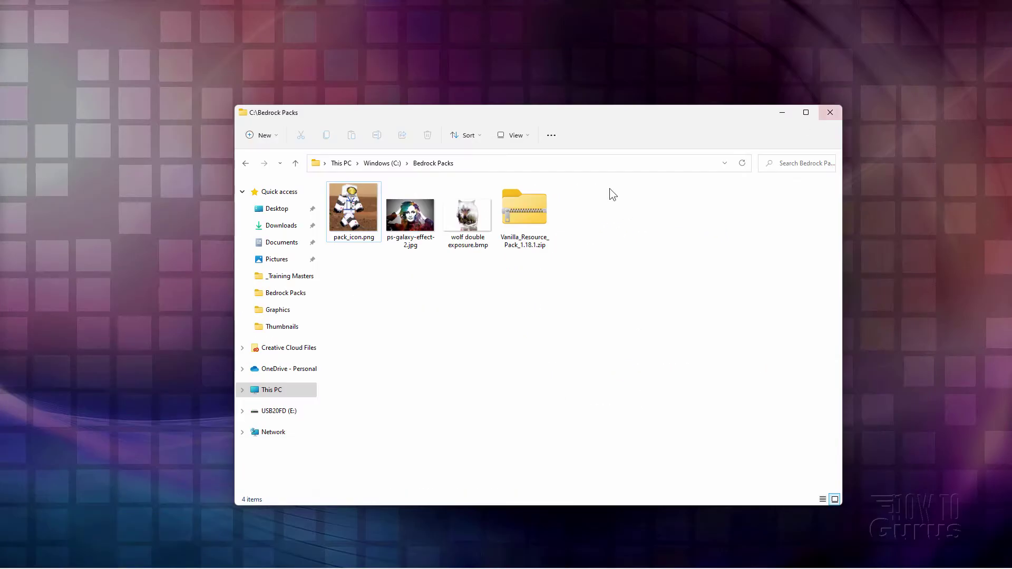
{"action": "left_click", "coordinate": [524, 212]}
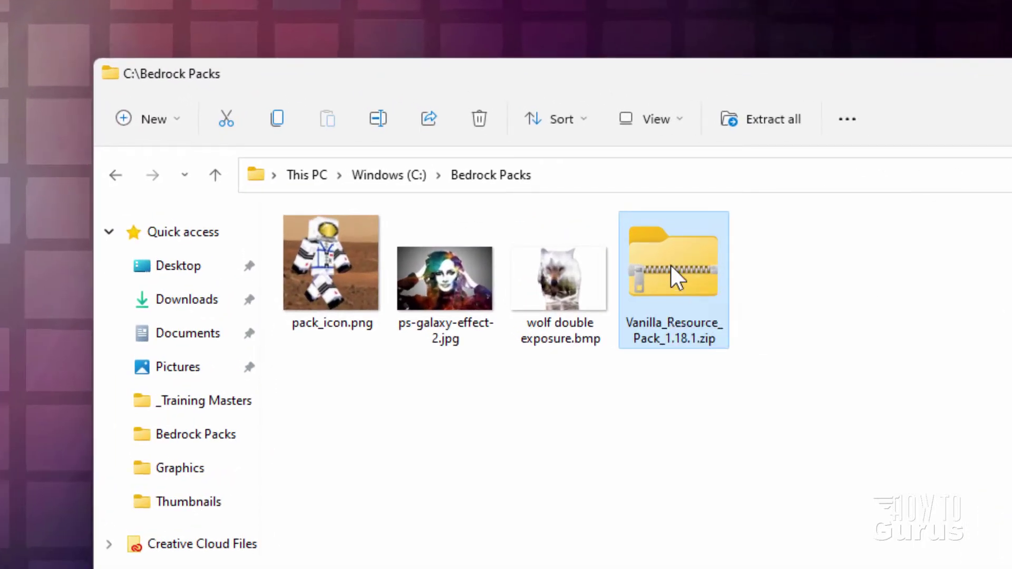
{"action": "right_click", "coordinate": [670, 265]}
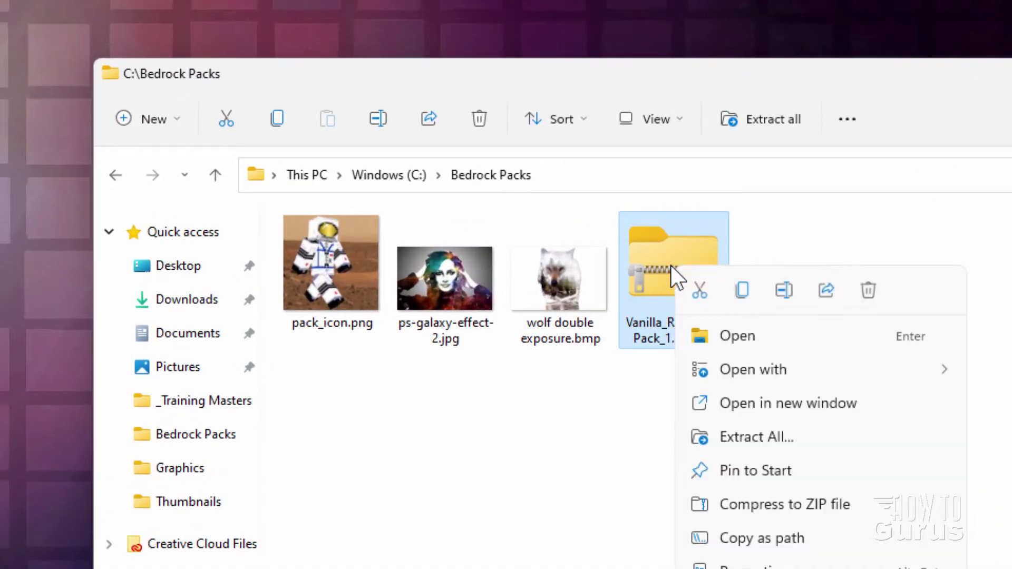
{"action": "left_click", "coordinate": [785, 406]}
{"action": "left_click_drag", "start_coordinate": [602, 111], "coordinate": [894, 134]}
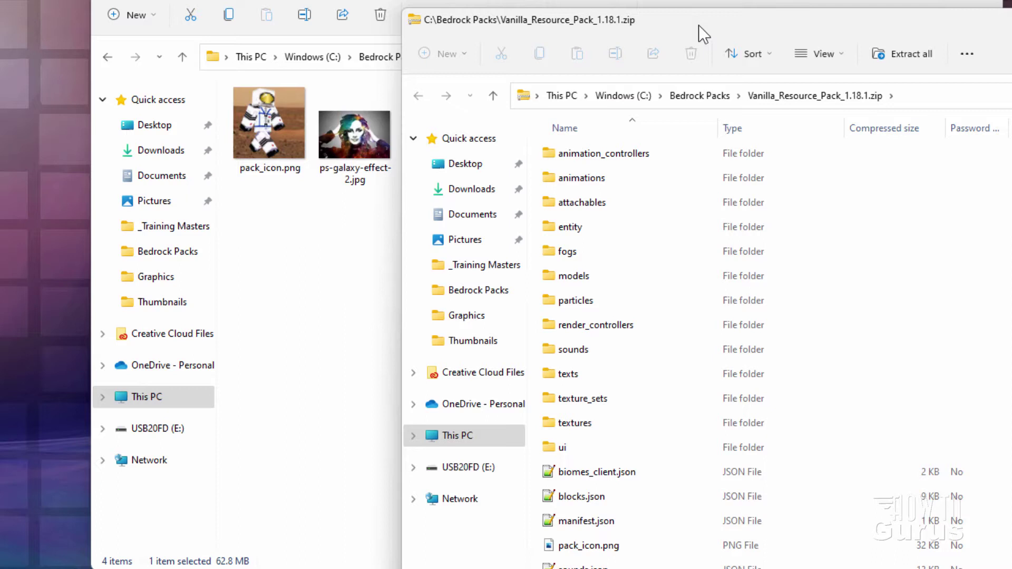
{"action": "left_click_drag", "start_coordinate": [691, 27], "coordinate": [720, 16]}
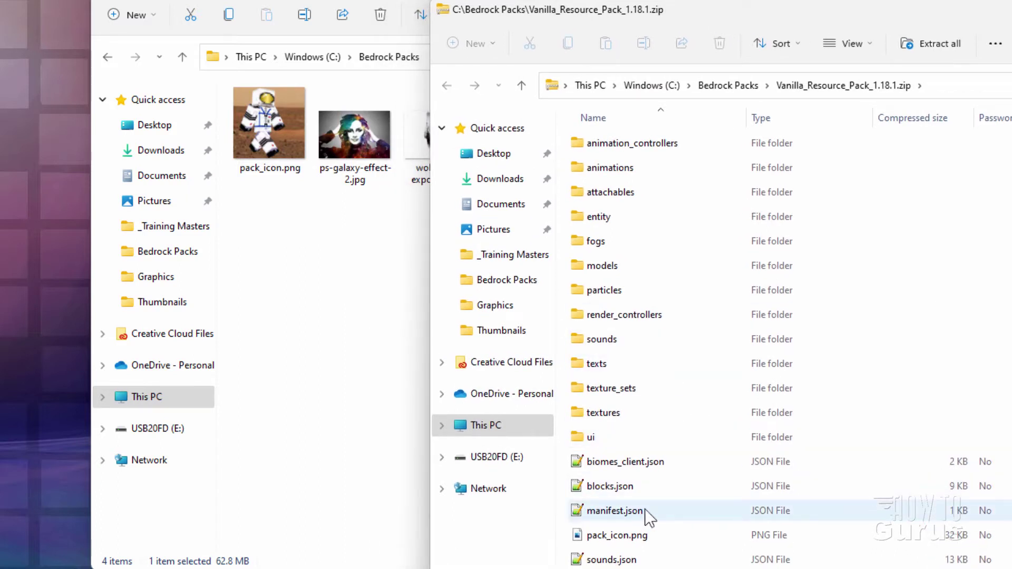
{"action": "left_click", "coordinate": [579, 511]}
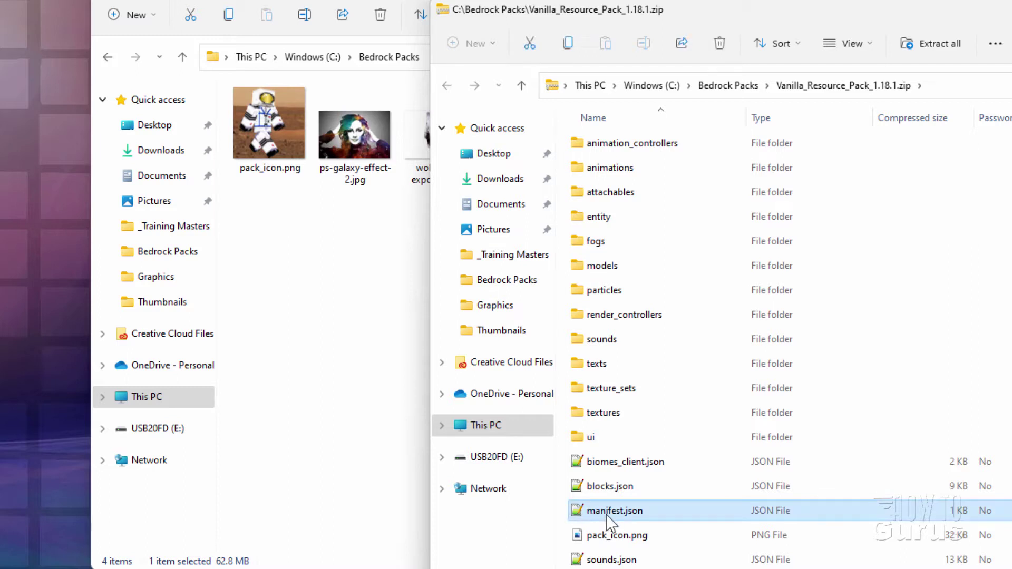
{"action": "left_click_drag", "start_coordinate": [606, 515], "coordinate": [283, 272]}
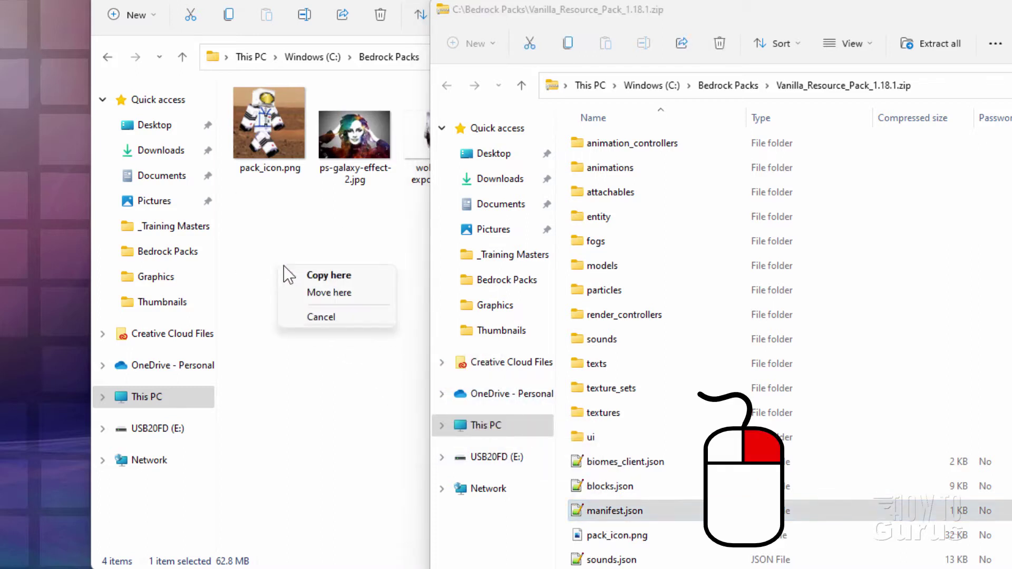
{"action": "left_click", "coordinate": [311, 276]}
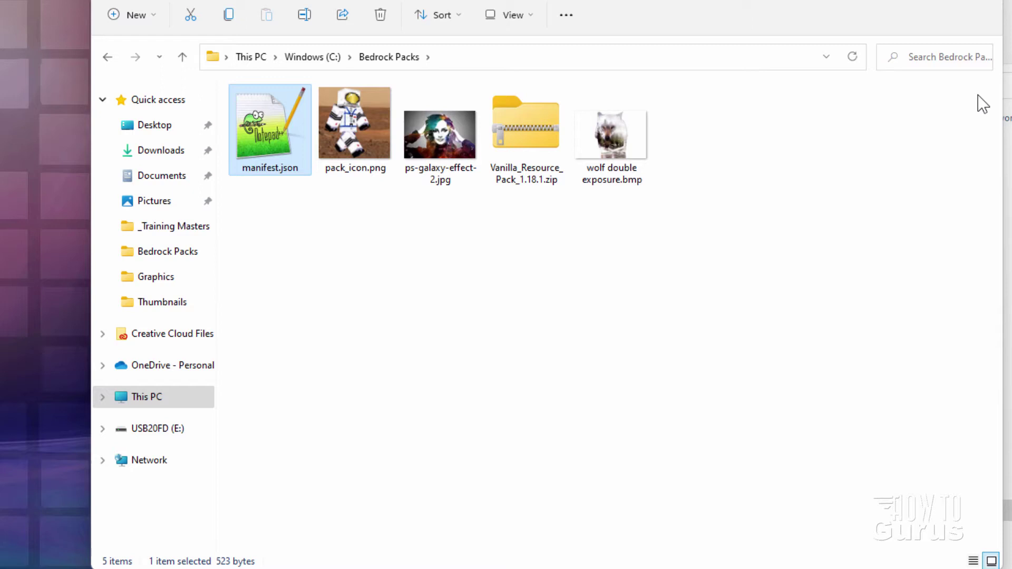
Copy kz.png from the zip's textures\painting into Bedrock Packs, viewing both folders as extra large icons
{"action": "left_click", "coordinate": [1007, 111]}
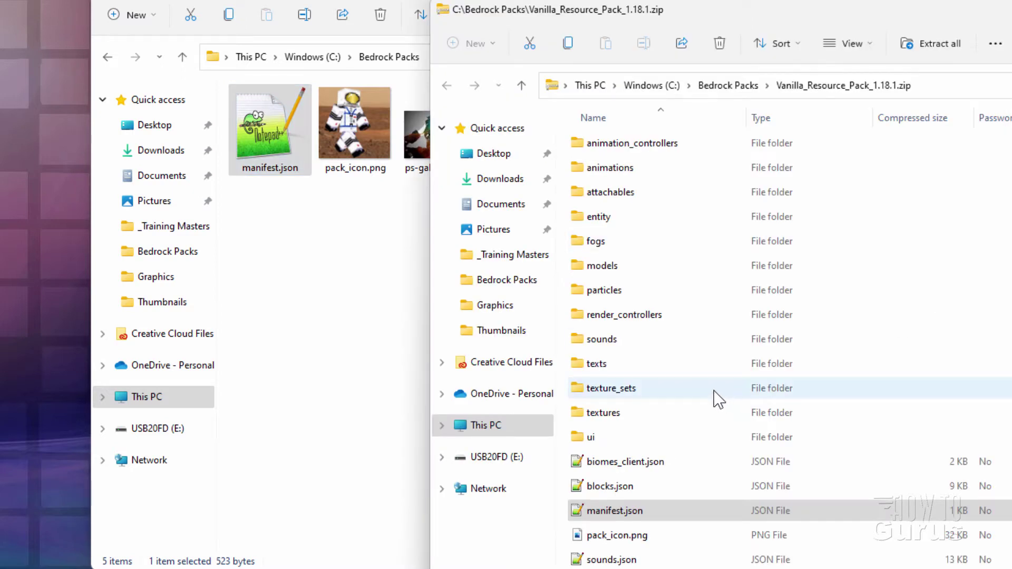
{"action": "double_click", "coordinate": [584, 414]}
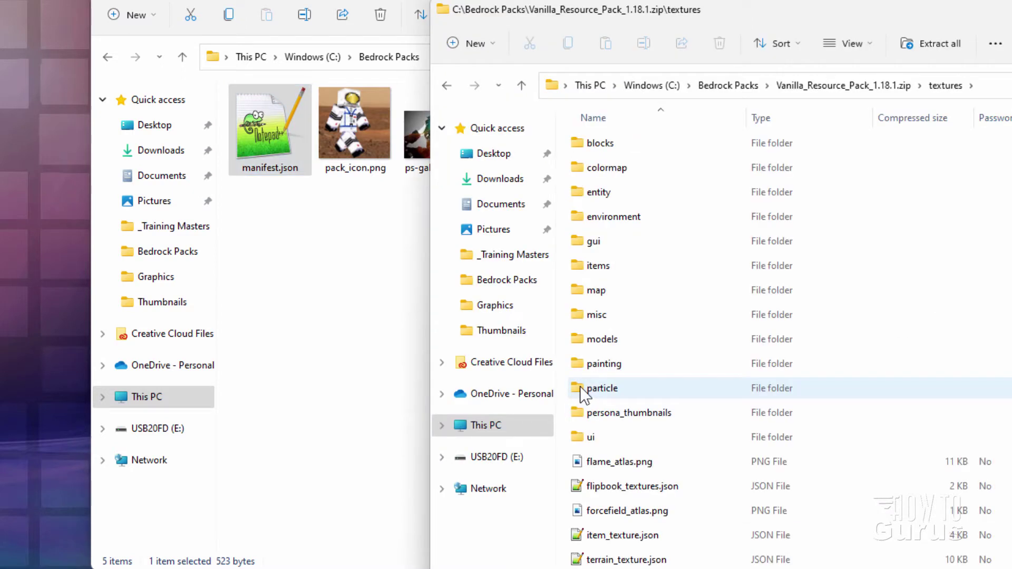
{"action": "double_click", "coordinate": [584, 364]}
{"action": "left_click", "coordinate": [578, 146]}
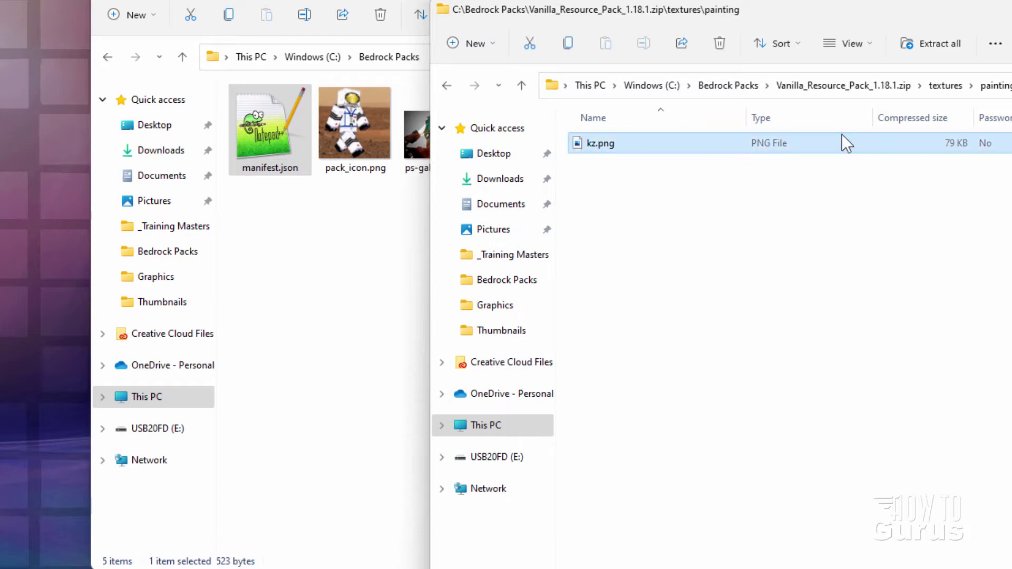
{"action": "left_click", "coordinate": [871, 52]}
{"action": "left_click", "coordinate": [874, 80]}
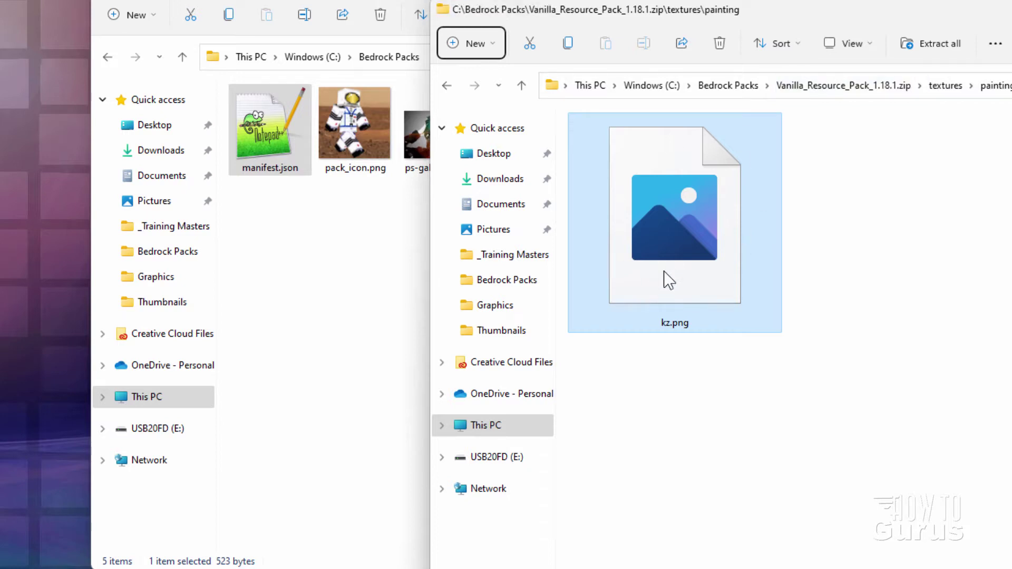
{"action": "mouse_move", "coordinate": [663, 271]}
{"action": "left_mouse_down"}
{"action": "mouse_move", "coordinate": [296, 315]}
{"action": "mouse_move", "coordinate": [307, 310]}
{"action": "left_mouse_up"}
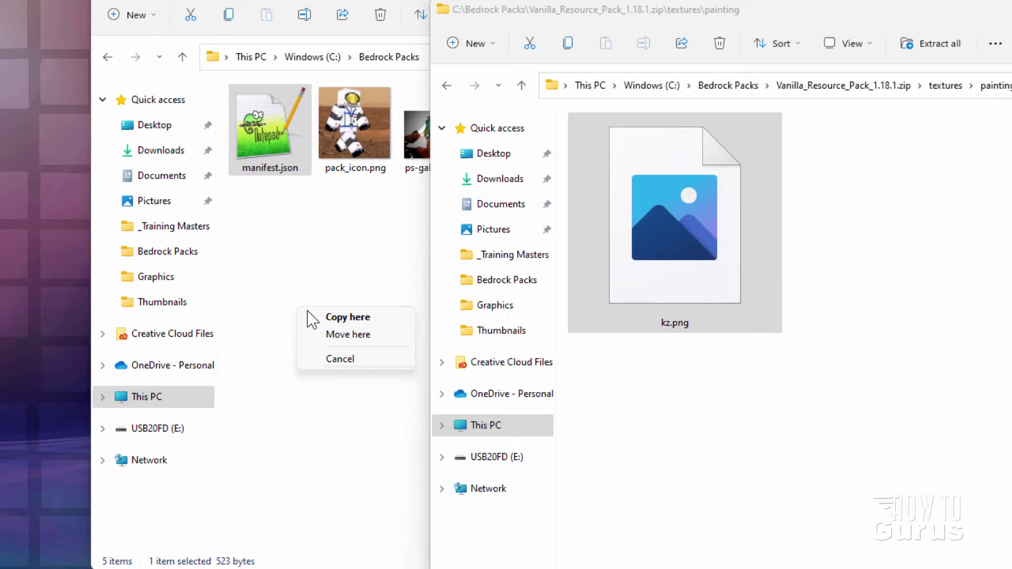
{"action": "left_click", "coordinate": [316, 317]}
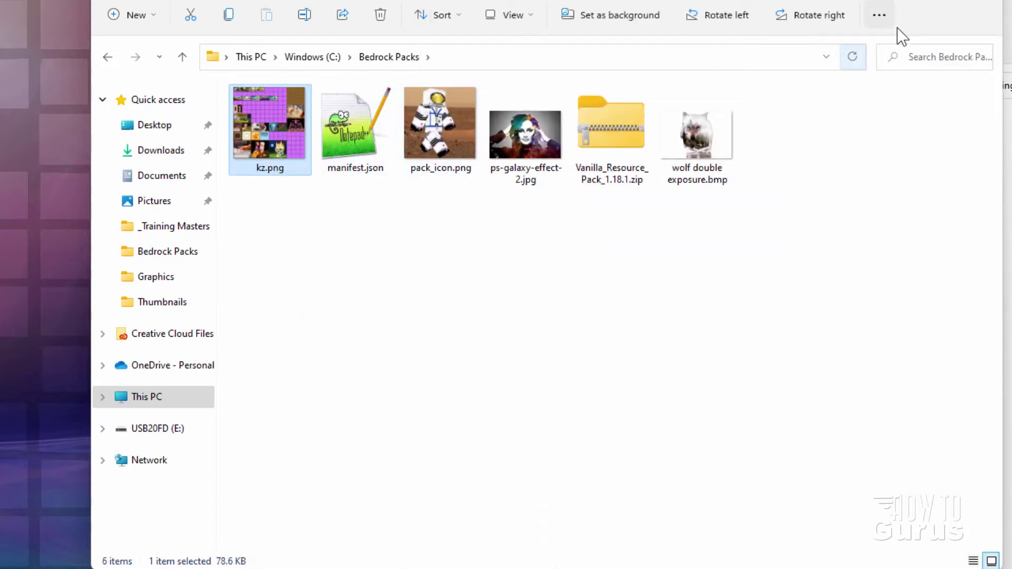
{"action": "left_click", "coordinate": [528, 15]}
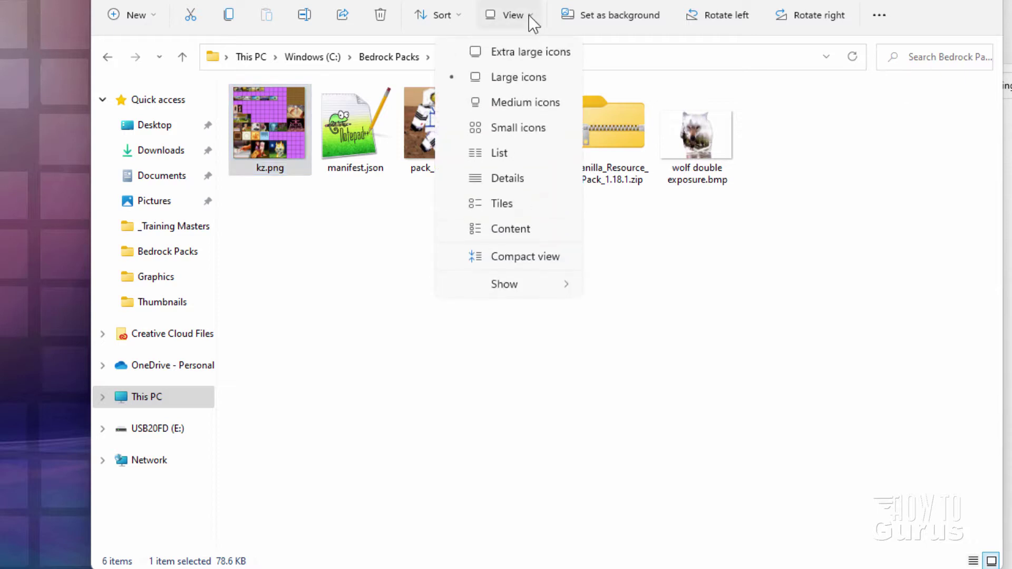
{"action": "left_click", "coordinate": [521, 49]}
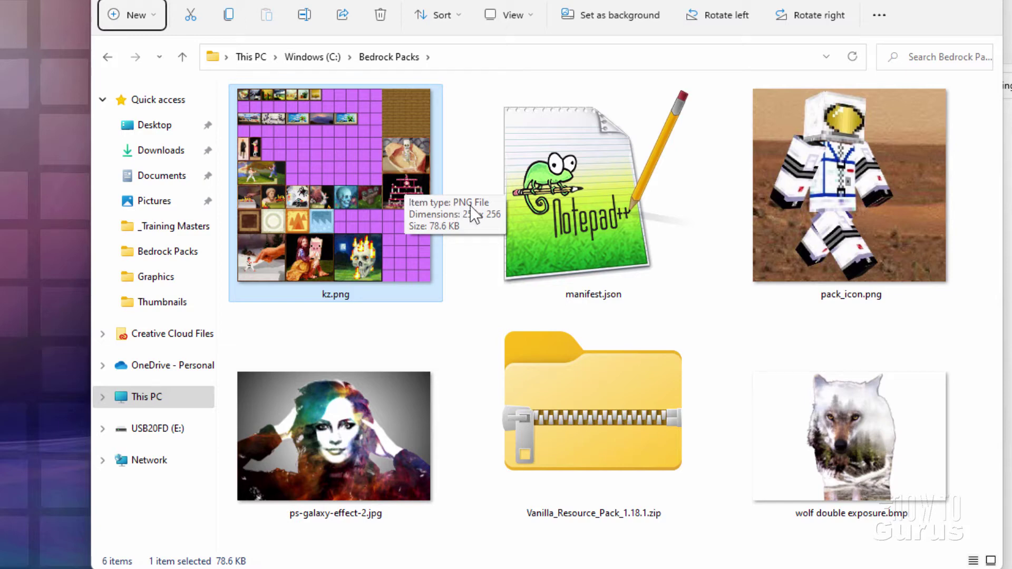
Rearrange the zip and Bedrock Packs windows and show Bedrock Packs as large icons
{"action": "key", "text": "alt+Tab"}
{"action": "left_click_drag", "start_coordinate": [906, 24], "coordinate": [442, 30]}
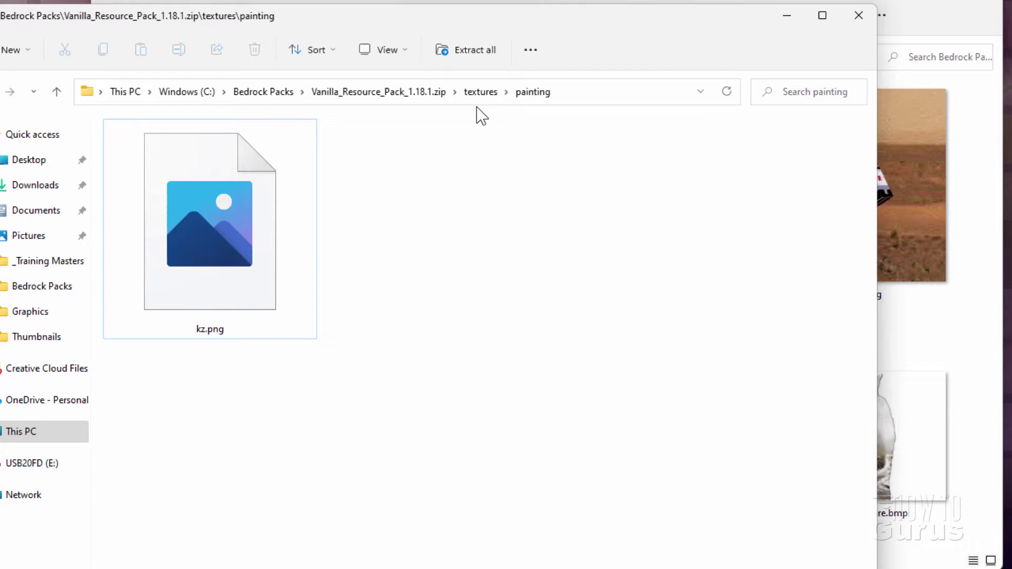
{"action": "left_click_drag", "start_coordinate": [562, 33], "coordinate": [553, 0]}
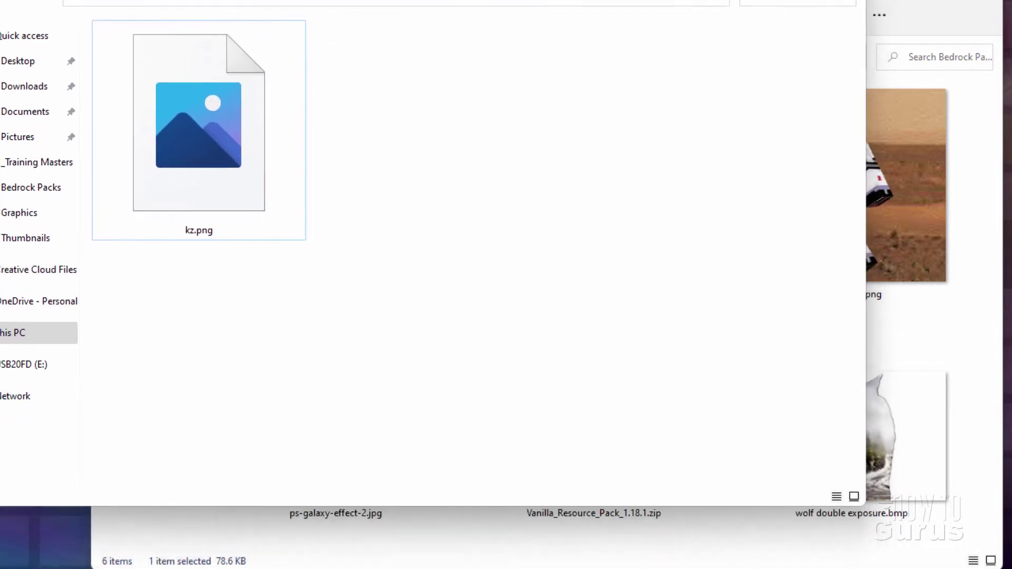
{"action": "left_click", "coordinate": [924, 39]}
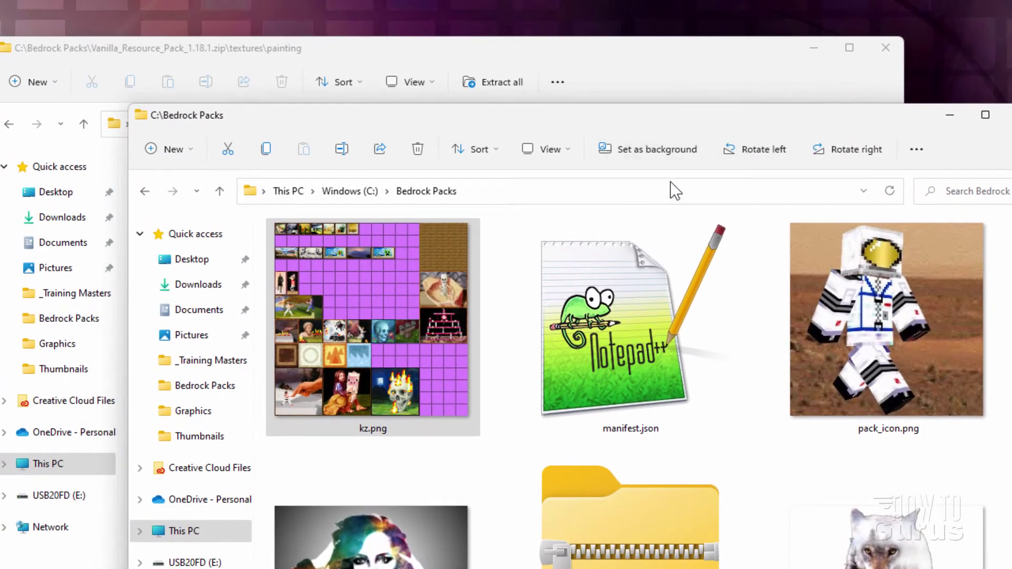
{"action": "left_click_drag", "start_coordinate": [662, 22], "coordinate": [579, 71]}
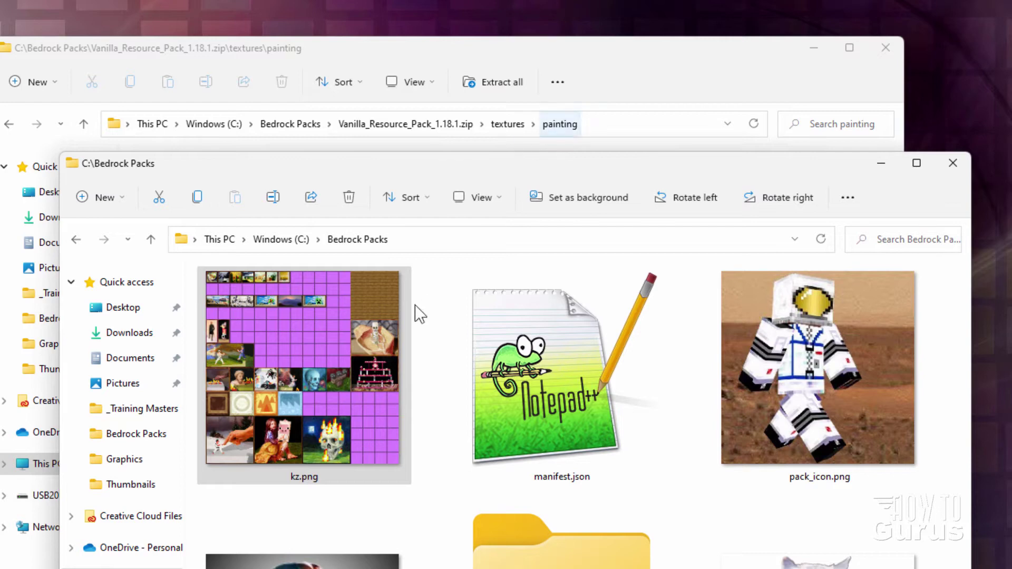
{"action": "left_click", "coordinate": [499, 196]}
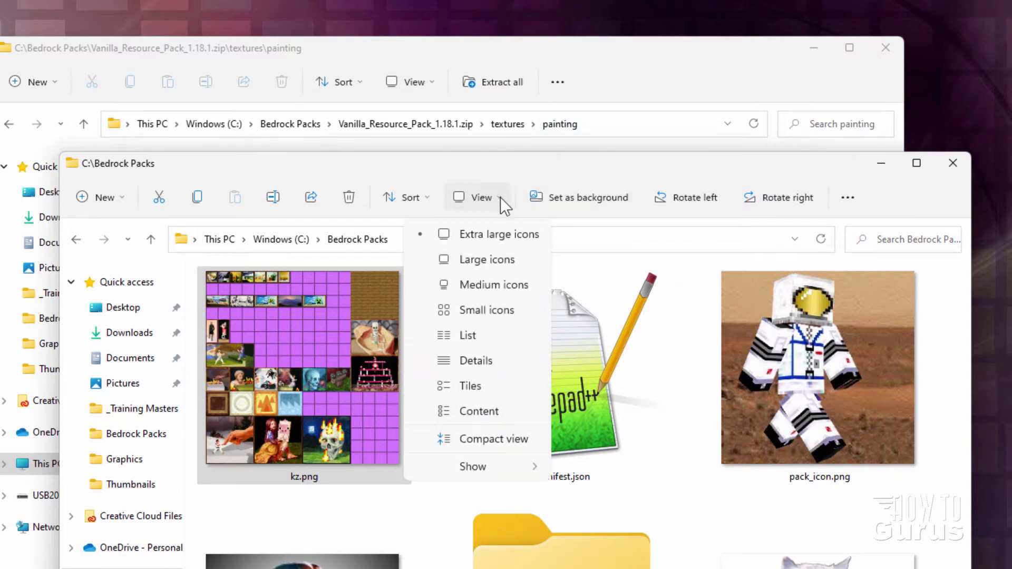
{"action": "left_click", "coordinate": [493, 261]}
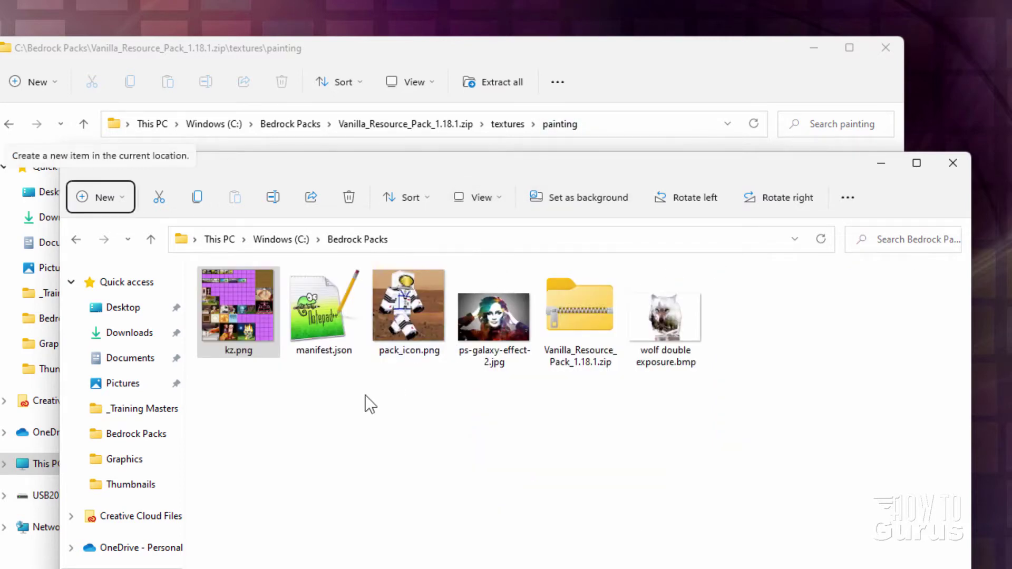
Create a 'textures' folder in Bedrock Packs with a 'painting' folder inside it
{"action": "left_click", "coordinate": [128, 197]}
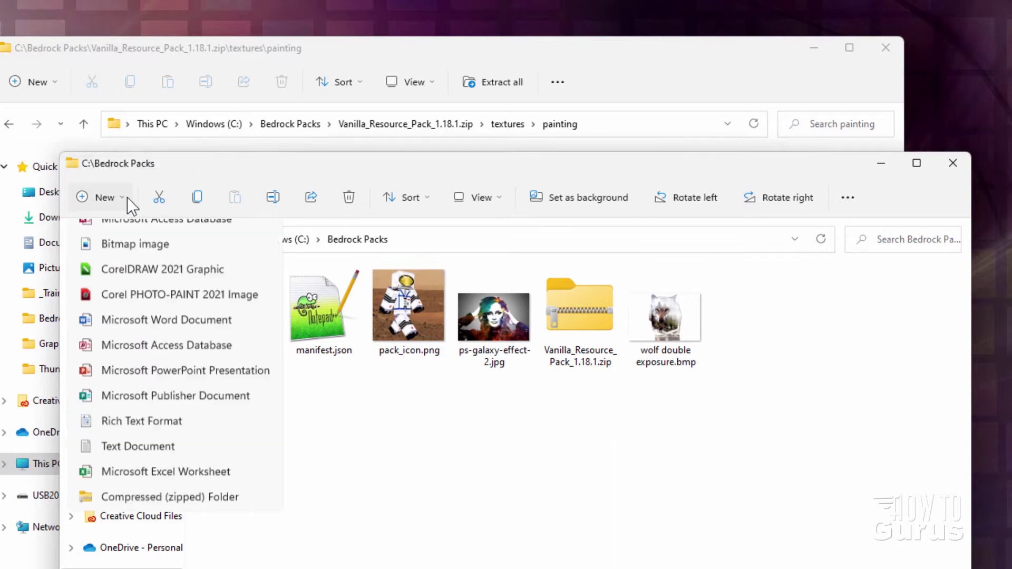
{"action": "left_click", "coordinate": [129, 233]}
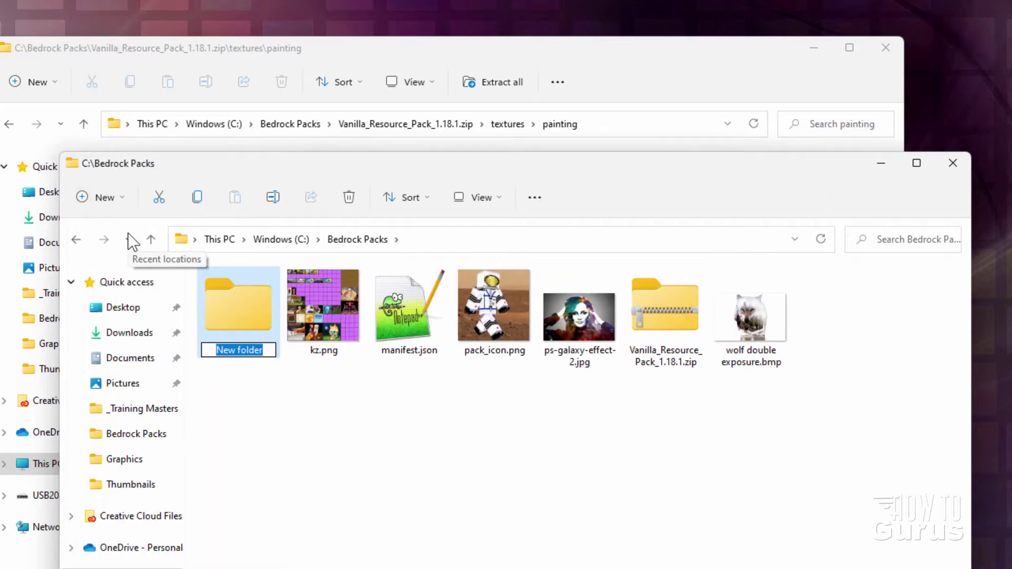
{"action": "type", "text": "textures"}
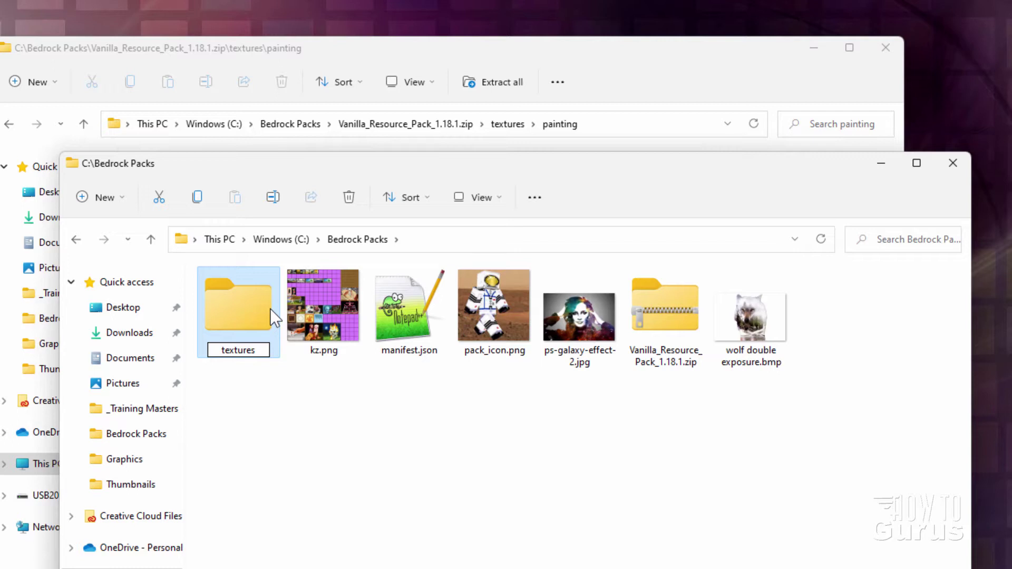
{"action": "key", "text": "Return"}
{"action": "double_click", "coordinate": [245, 320]}
{"action": "left_click", "coordinate": [113, 198]}
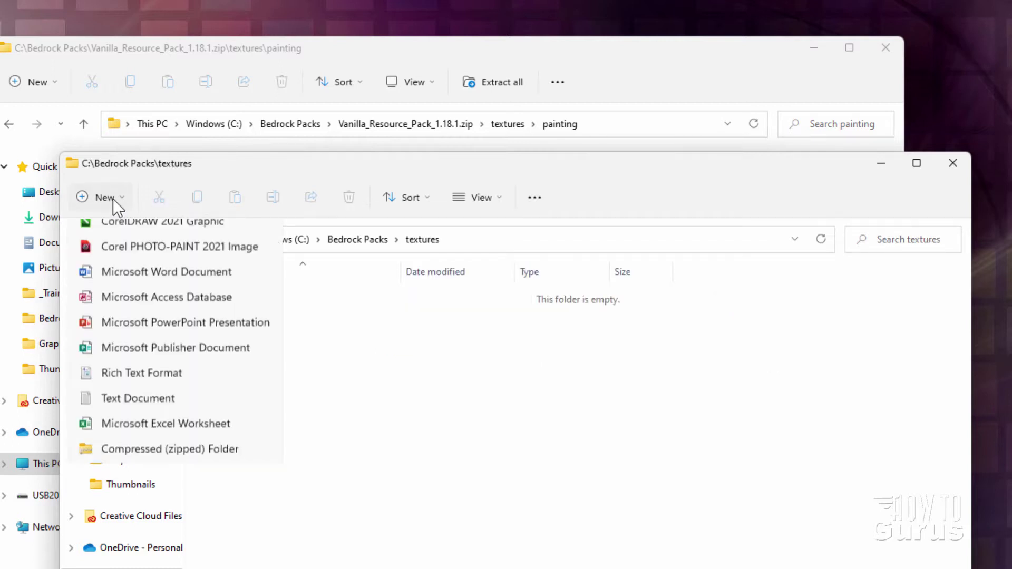
{"action": "left_click", "coordinate": [118, 233]}
{"action": "type", "text": "p"}
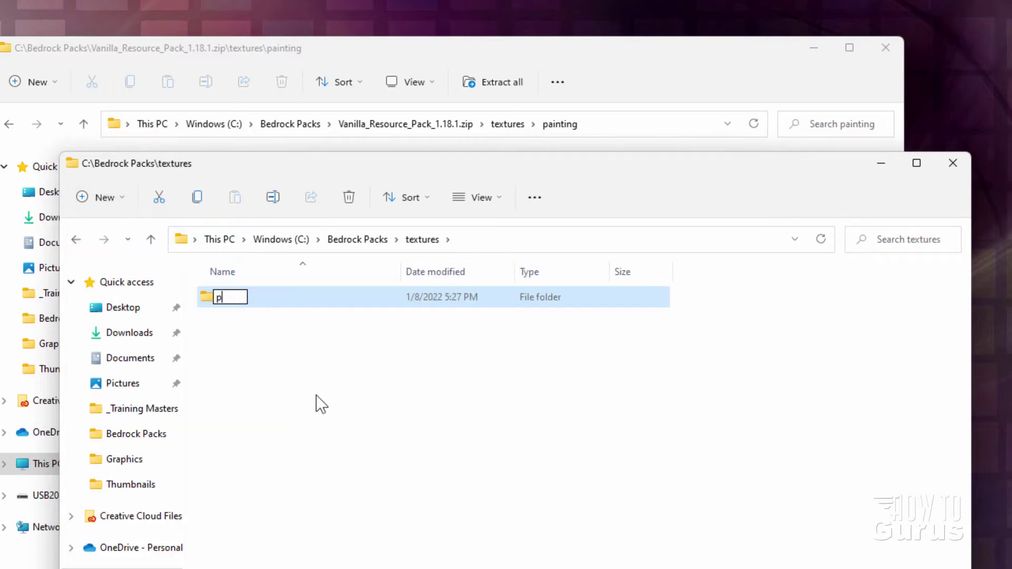
{"action": "type", "text": "ainting"}
{"action": "key", "text": "Return"}
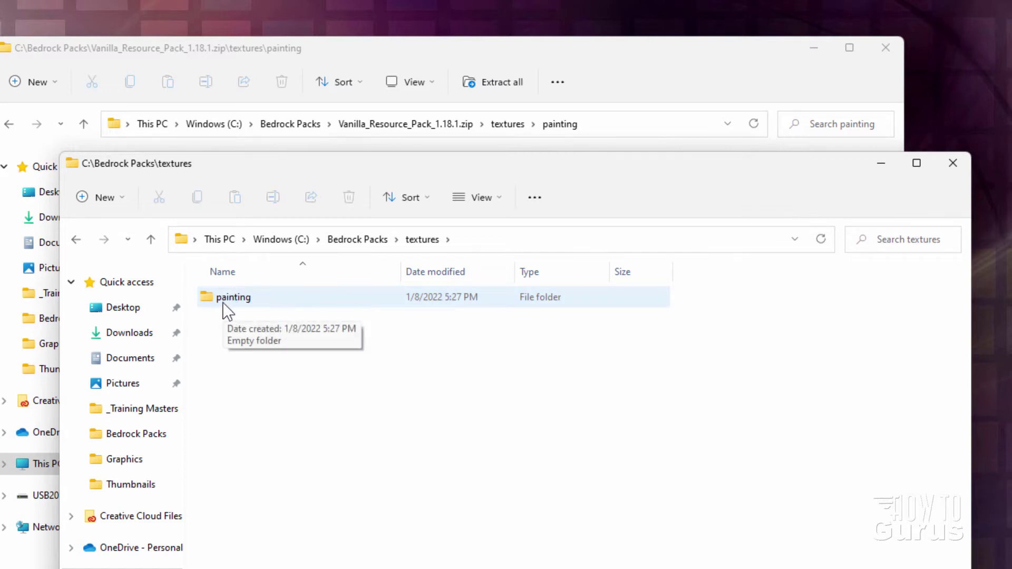
Move kz.png into textures\painting, confirm it's there, and return to Bedrock Packs
{"action": "left_click", "coordinate": [357, 242]}
{"action": "left_click", "coordinate": [335, 315]}
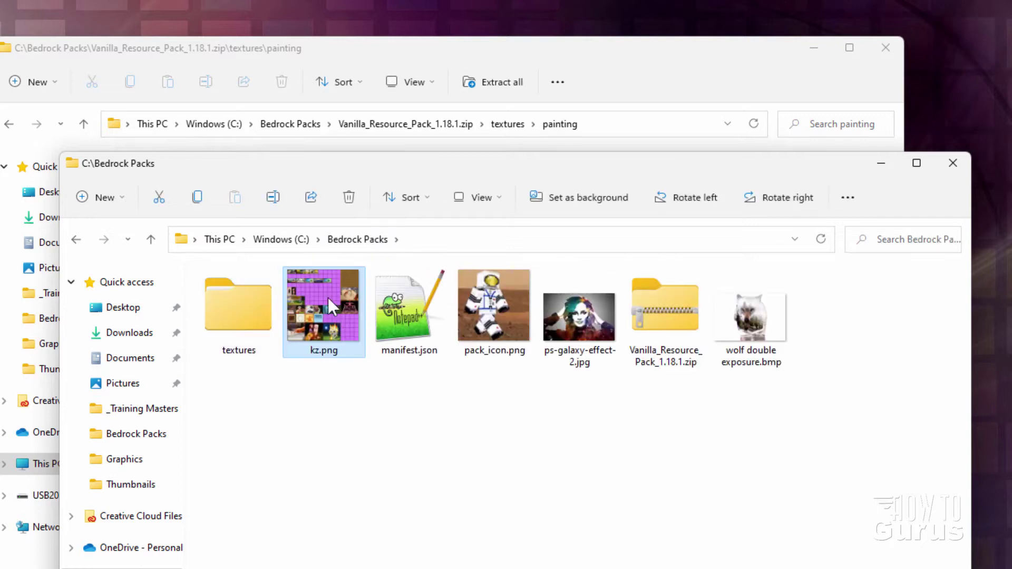
{"action": "double_click", "coordinate": [210, 306]}
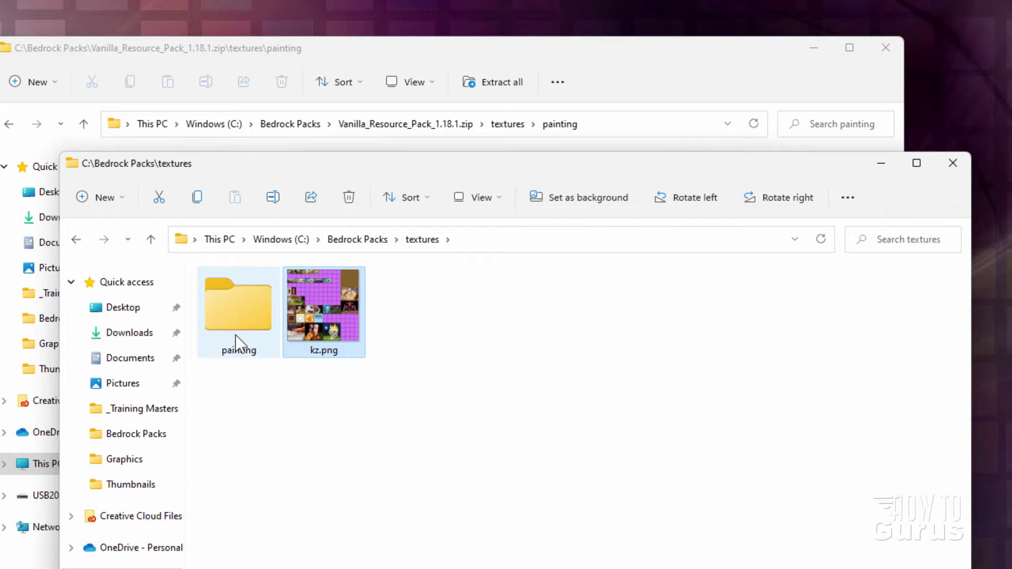
{"action": "left_click", "coordinate": [239, 317]}
{"action": "double_click", "coordinate": [239, 317]}
{"action": "mouse_move", "coordinate": [226, 309]}
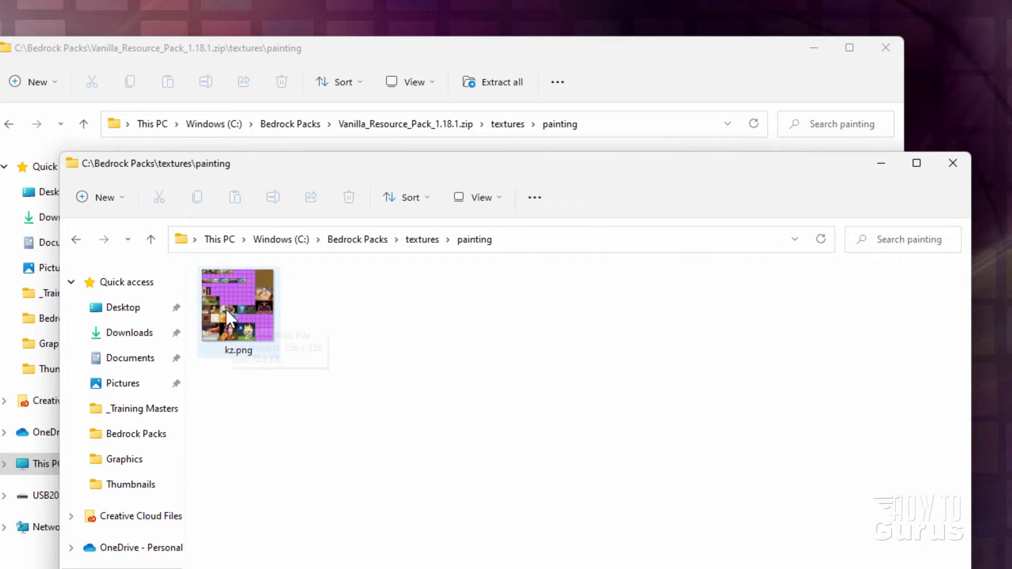
{"action": "left_click", "coordinate": [357, 239]}
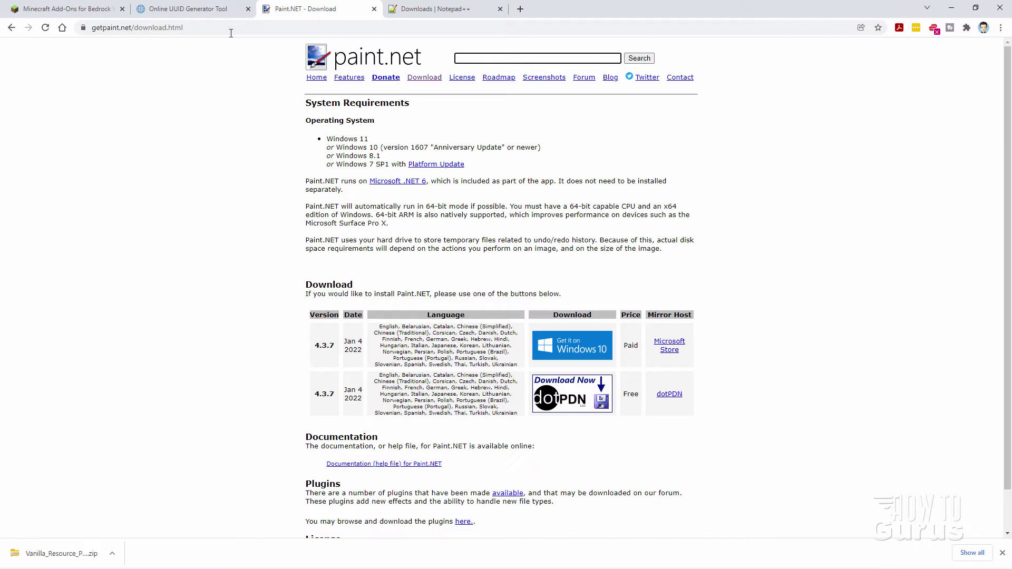
{"action": "left_click", "coordinate": [231, 30]}
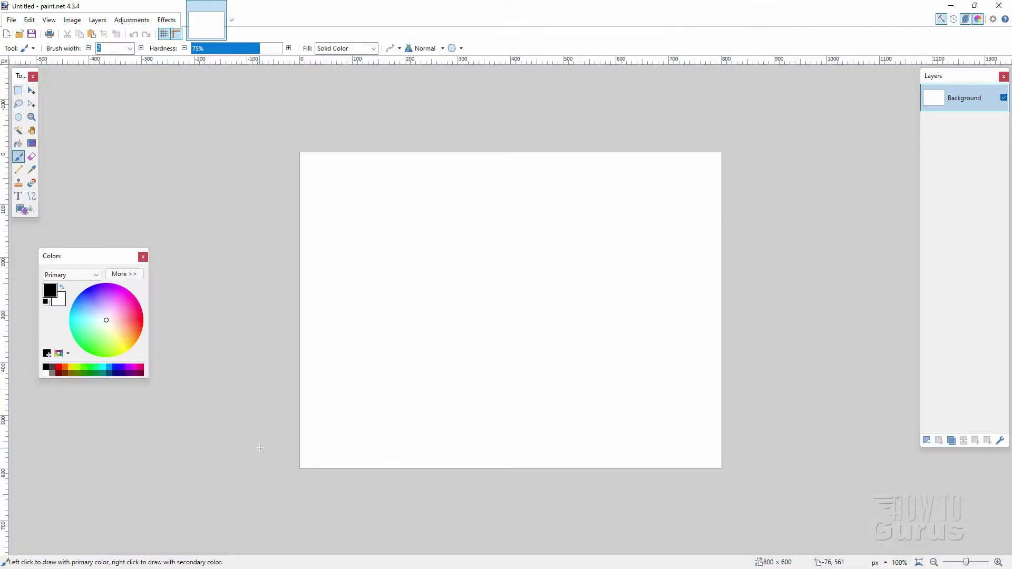
Open ps-galaxy-effect-2.jpg and wolf double exposure.bmp in Paint.NET by dragging them from Explorer
{"action": "key", "text": "alt+Tab"}
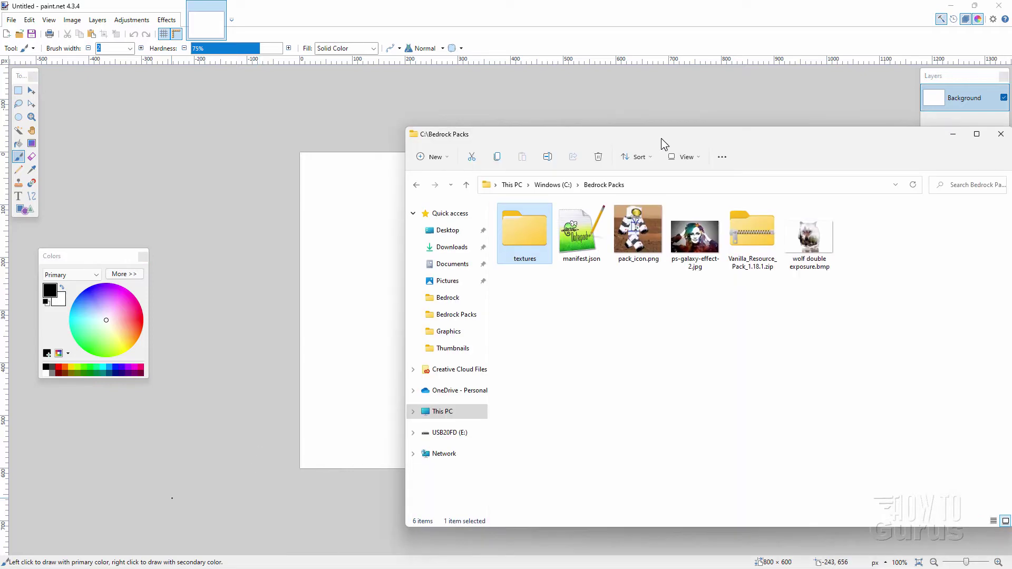
{"action": "left_click_drag", "start_coordinate": [694, 234], "coordinate": [246, 242]}
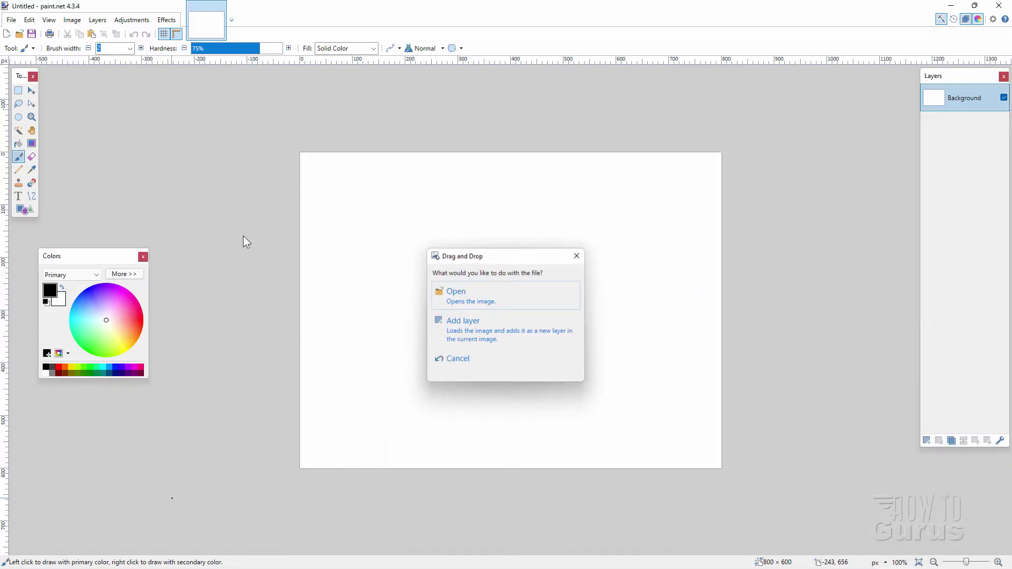
{"action": "left_click", "coordinate": [457, 295]}
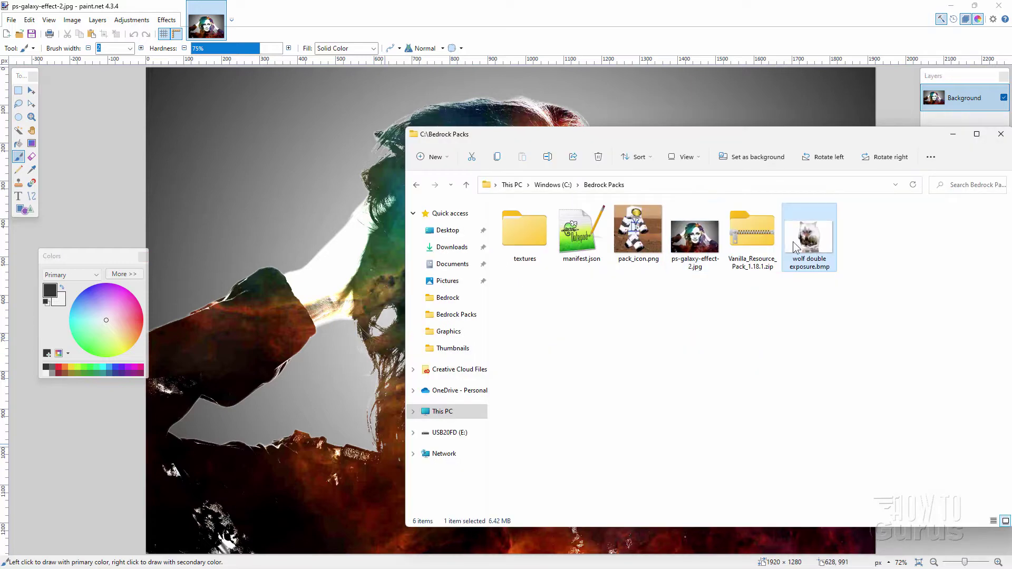
{"action": "left_click_drag", "start_coordinate": [808, 226], "coordinate": [344, 234]}
{"action": "left_click", "coordinate": [455, 295]}
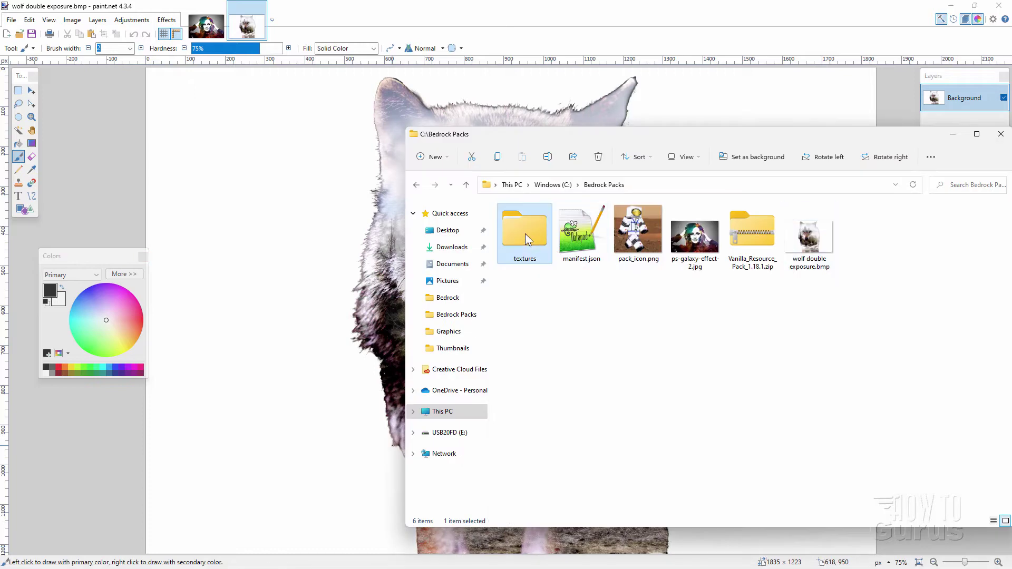
Open kz.png from textures\painting as a new image and zoom in on the texture sheet
{"action": "double_click", "coordinate": [525, 233]}
{"action": "double_click", "coordinate": [525, 233]}
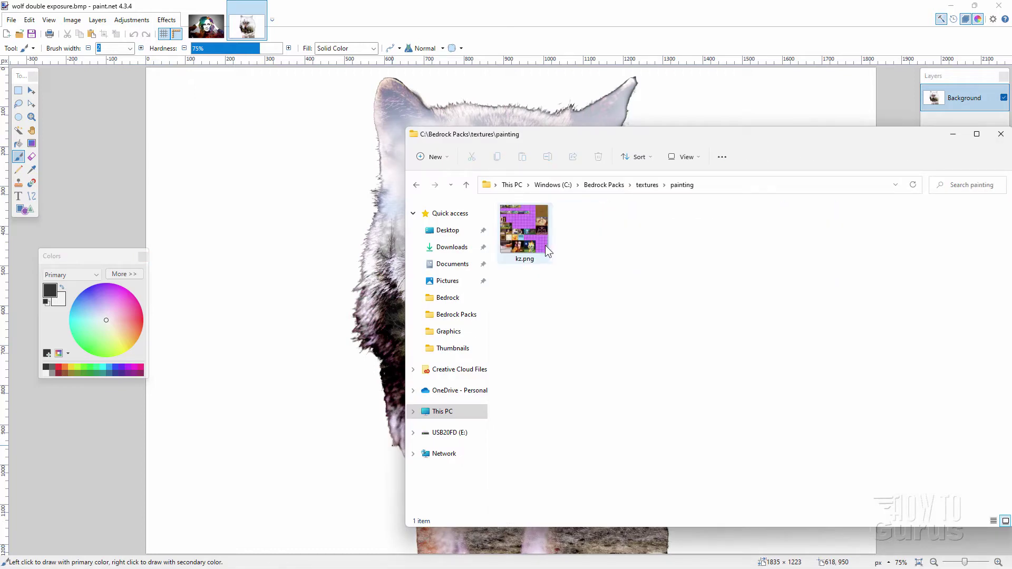
{"action": "left_click_drag", "start_coordinate": [546, 248], "coordinate": [317, 232]}
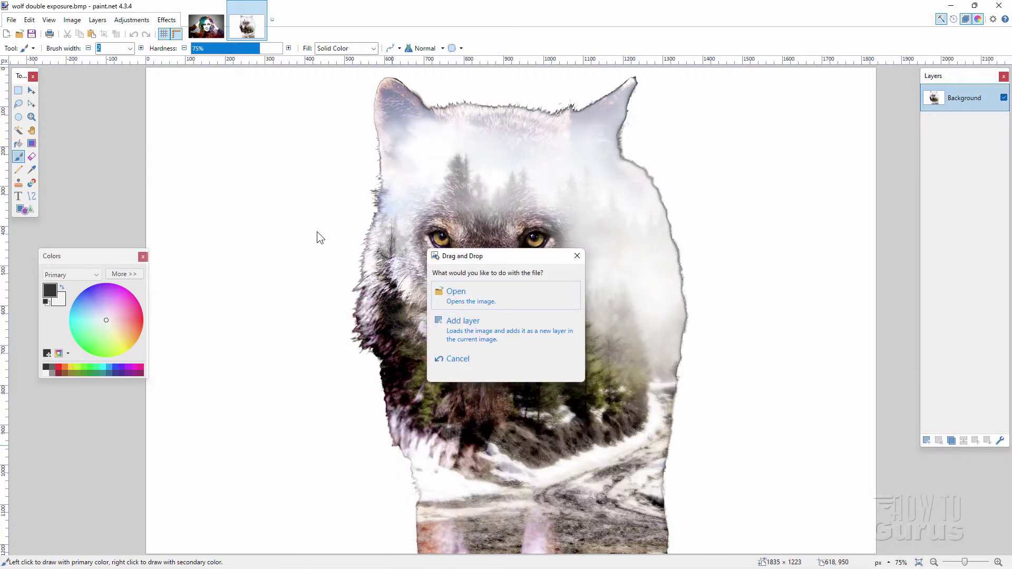
{"action": "left_click", "coordinate": [441, 291]}
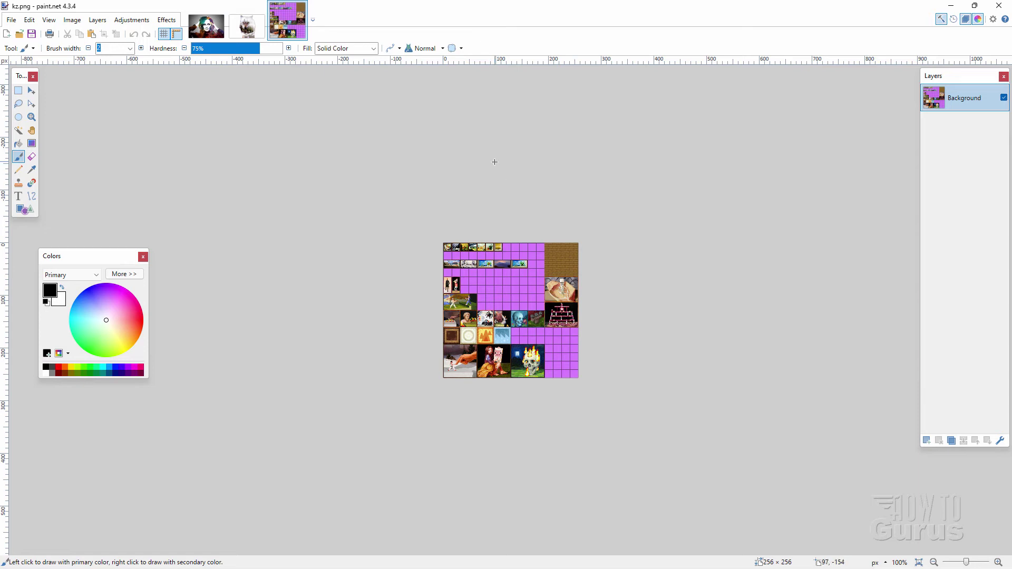
{"action": "key", "text": "z"}
{"action": "left_click", "coordinate": [484, 302]}
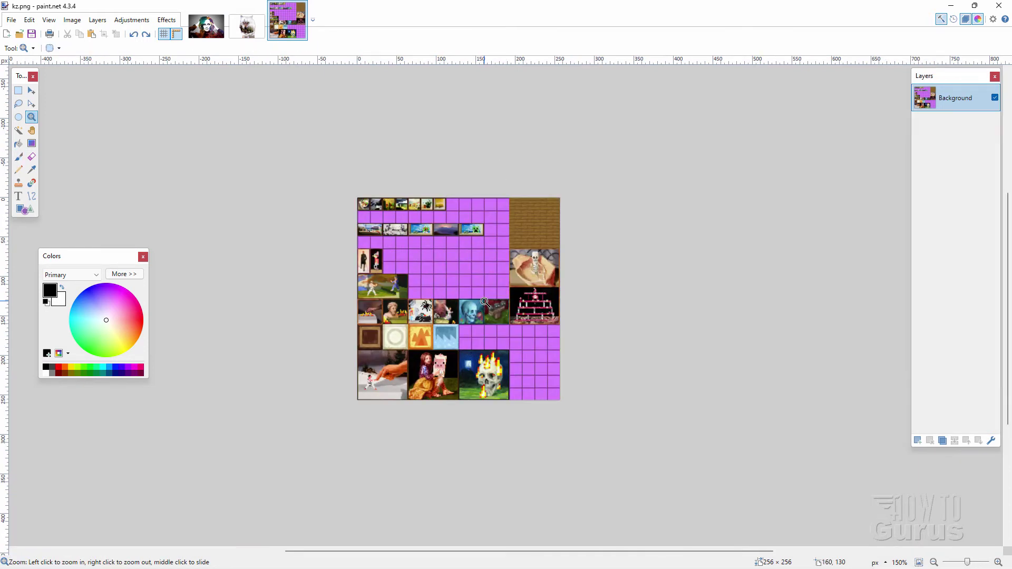
{"action": "left_click", "coordinate": [484, 302]}
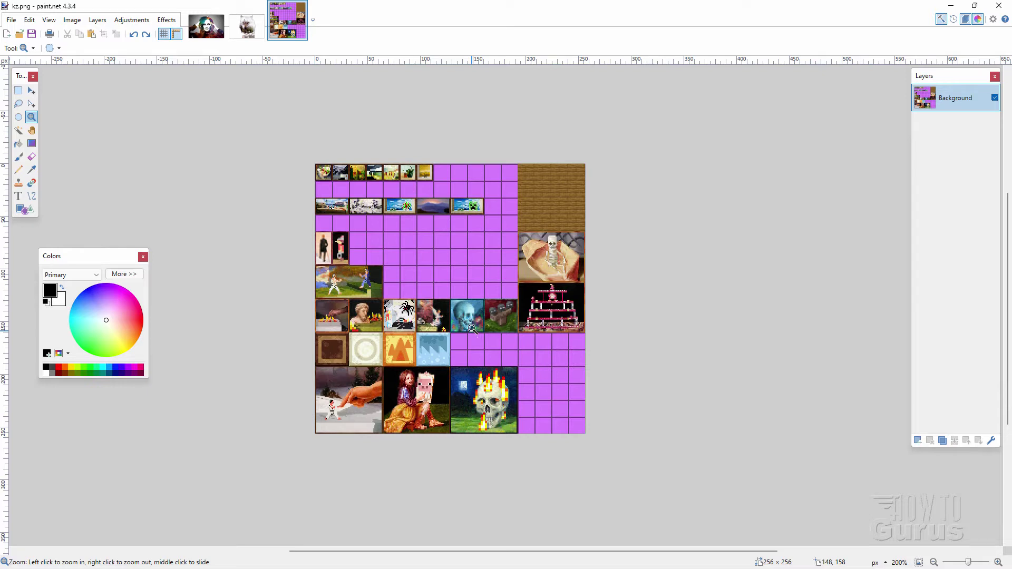
Resize kz.png to width 1024 with aspect ratio kept and Nearest Neighbor resampling, giving 1024 × 1024
{"action": "left_click", "coordinate": [72, 20]}
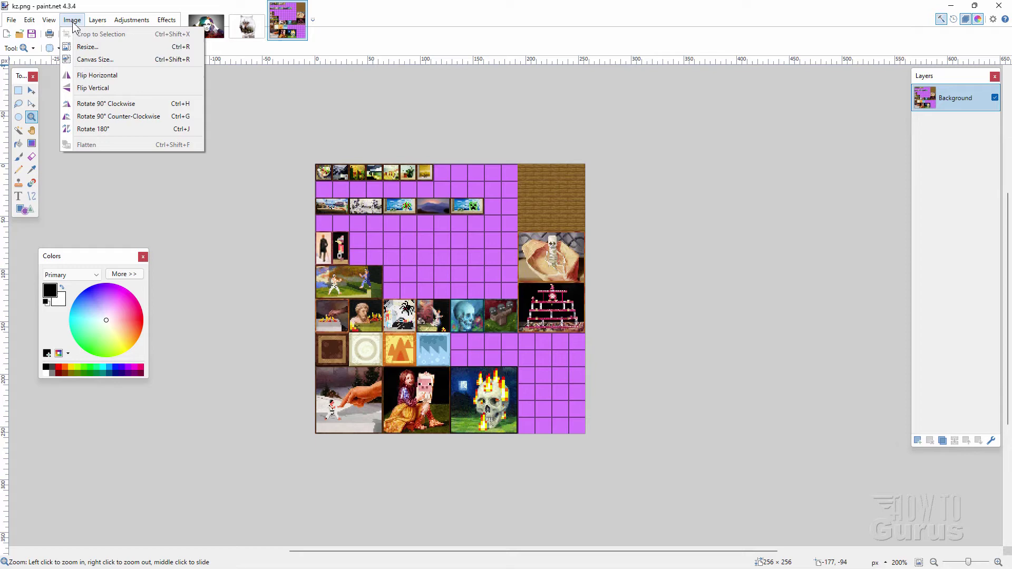
{"action": "left_click", "coordinate": [86, 47]}
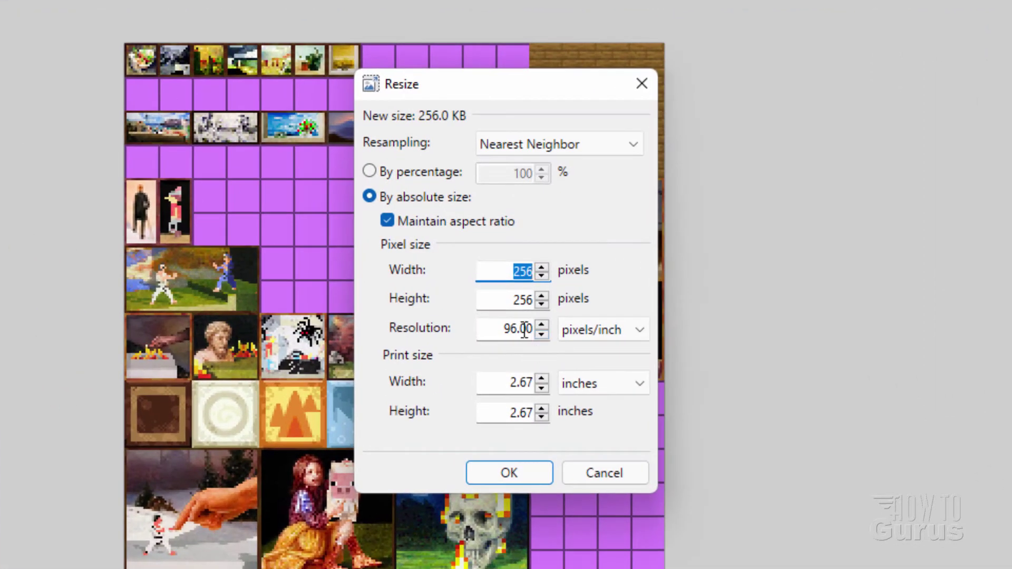
{"action": "left_click", "coordinate": [503, 307]}
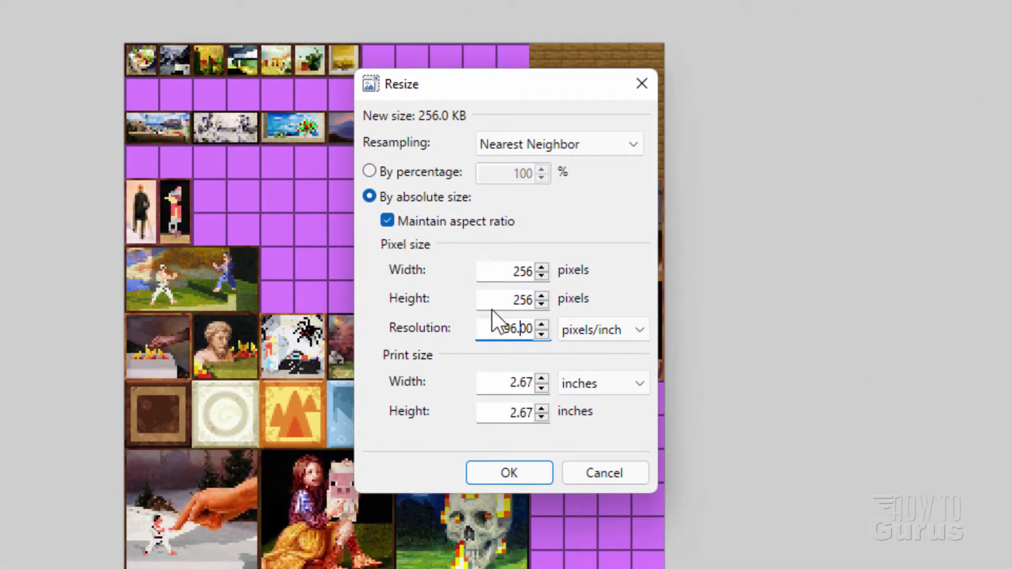
{"action": "left_click_drag", "start_coordinate": [505, 270], "coordinate": [570, 272]}
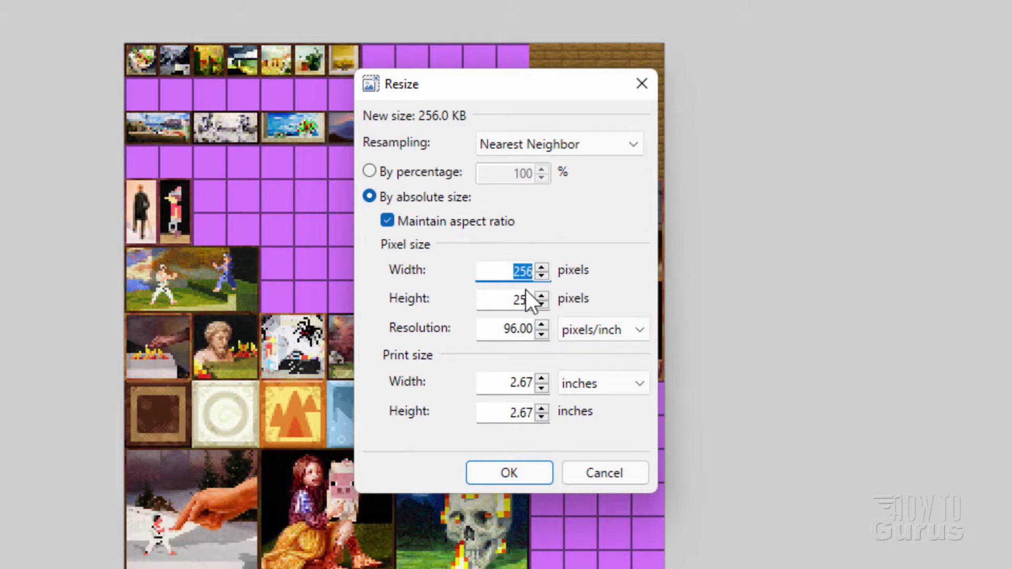
{"action": "type", "text": "1024"}
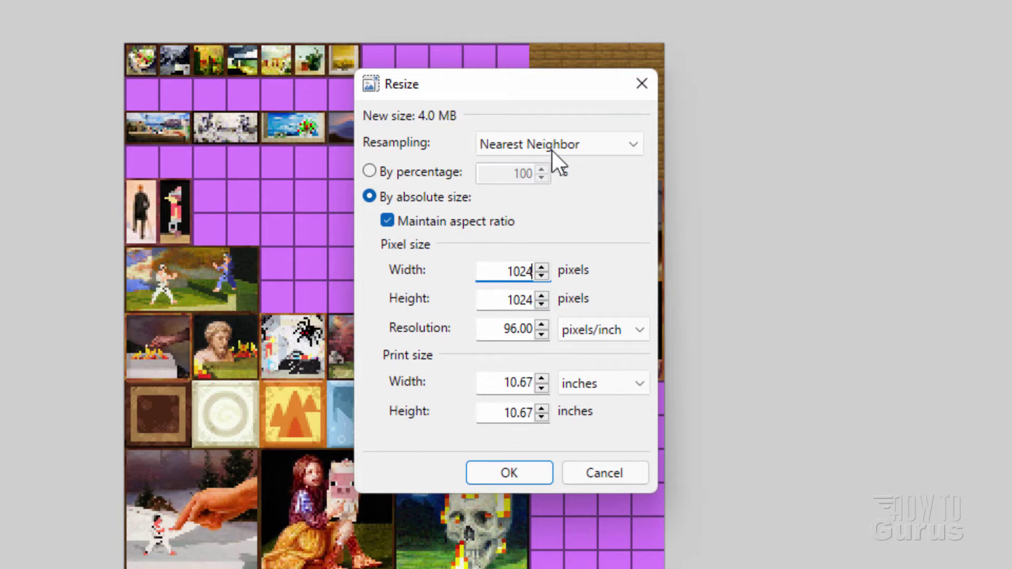
{"action": "left_click", "coordinate": [551, 150]}
{"action": "left_click", "coordinate": [513, 243]}
{"action": "left_click", "coordinate": [517, 466]}
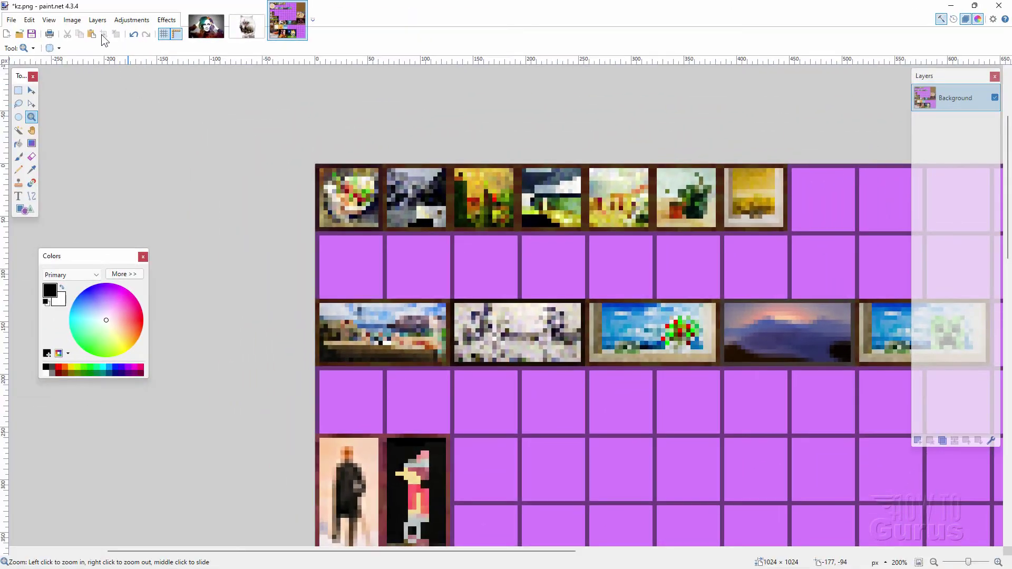
Fit the sheet to the window, then zoom in and scroll right to the skeleton painting tile
{"action": "left_click", "coordinate": [49, 20]}
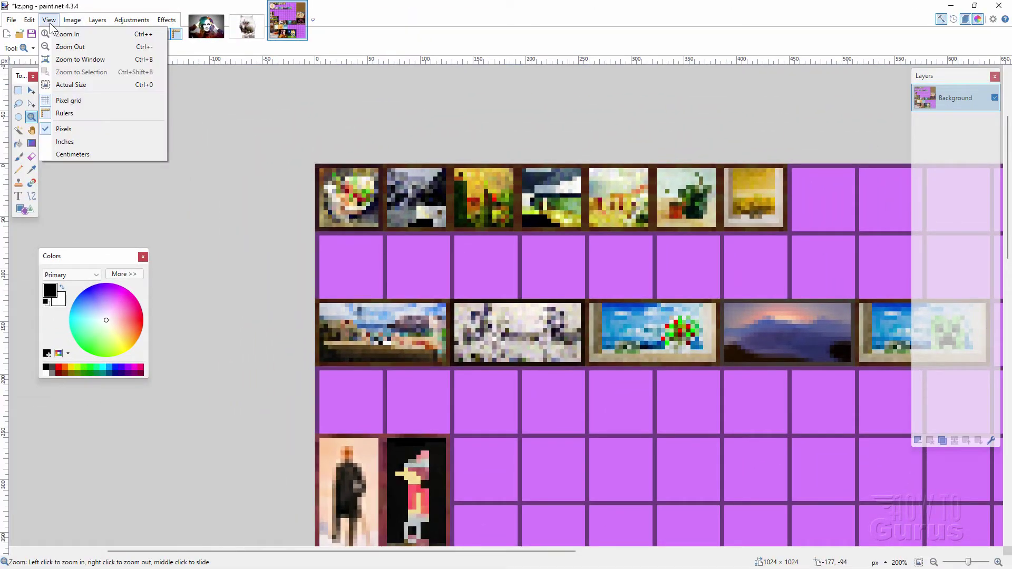
{"action": "left_click", "coordinate": [75, 60]}
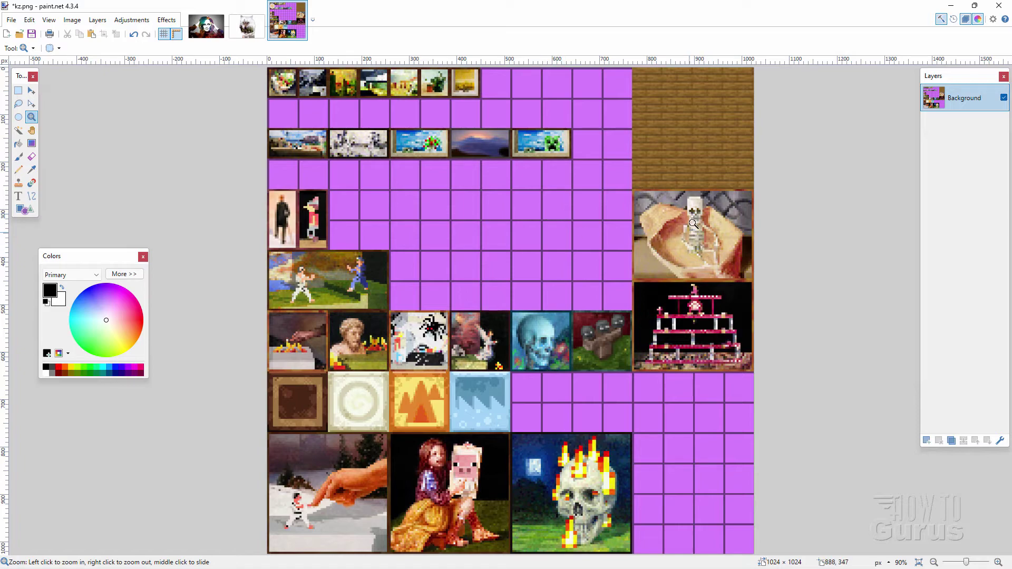
{"action": "left_click", "coordinate": [715, 254]}
{"action": "left_click", "coordinate": [713, 248]}
{"action": "left_click", "coordinate": [710, 242]}
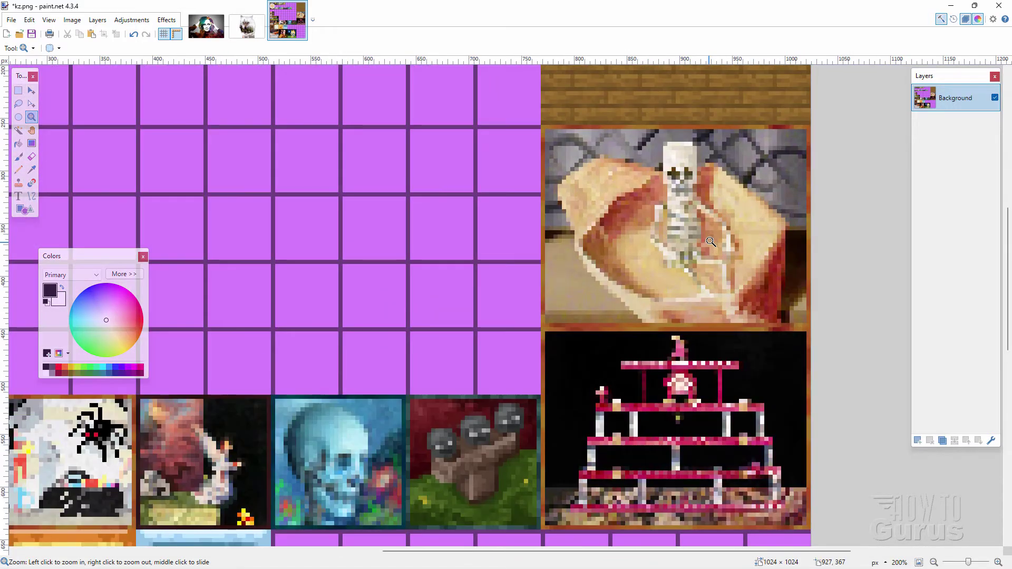
{"action": "left_click", "coordinate": [712, 238]}
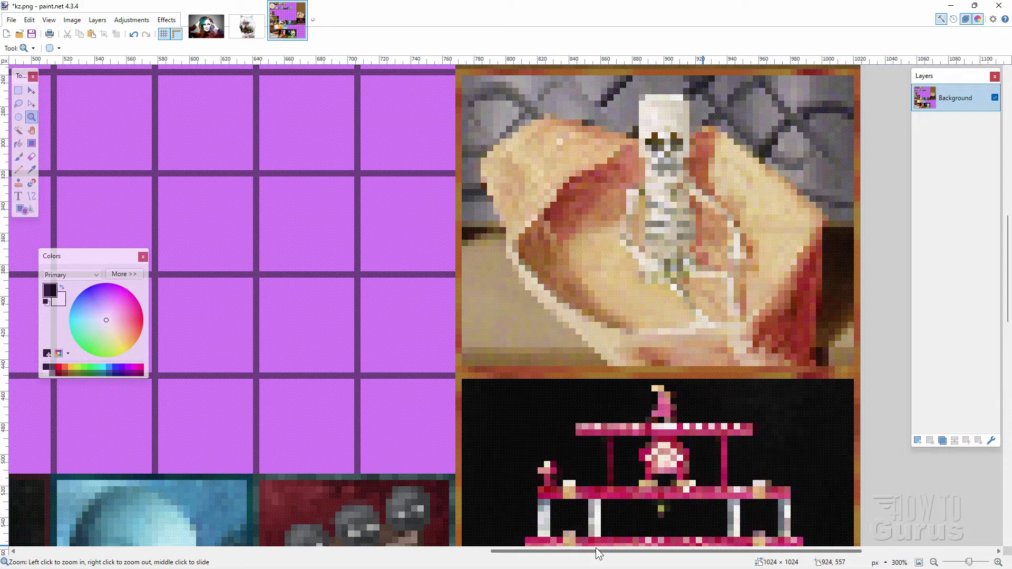
{"action": "left_click_drag", "start_coordinate": [586, 548], "coordinate": [654, 548]}
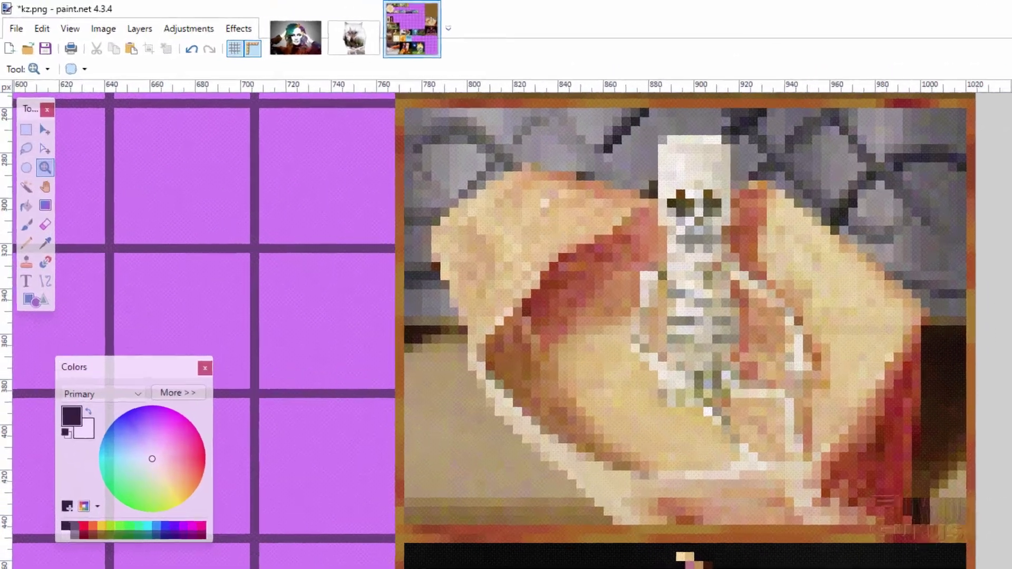
{"action": "scroll", "coordinate": [475, 211], "scroll_direction": "up", "scroll_amount": 2}
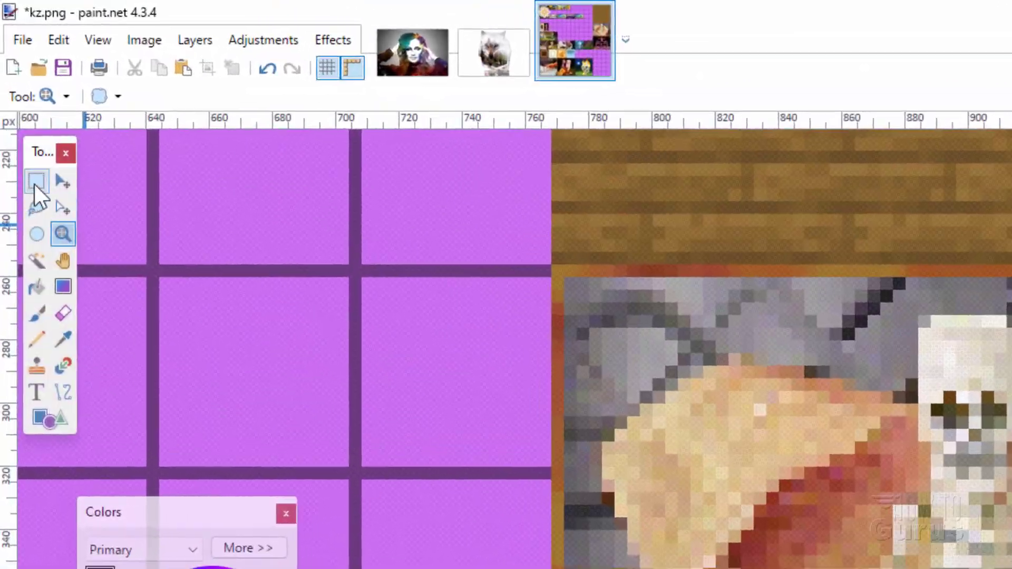
{"action": "left_click", "coordinate": [34, 184]}
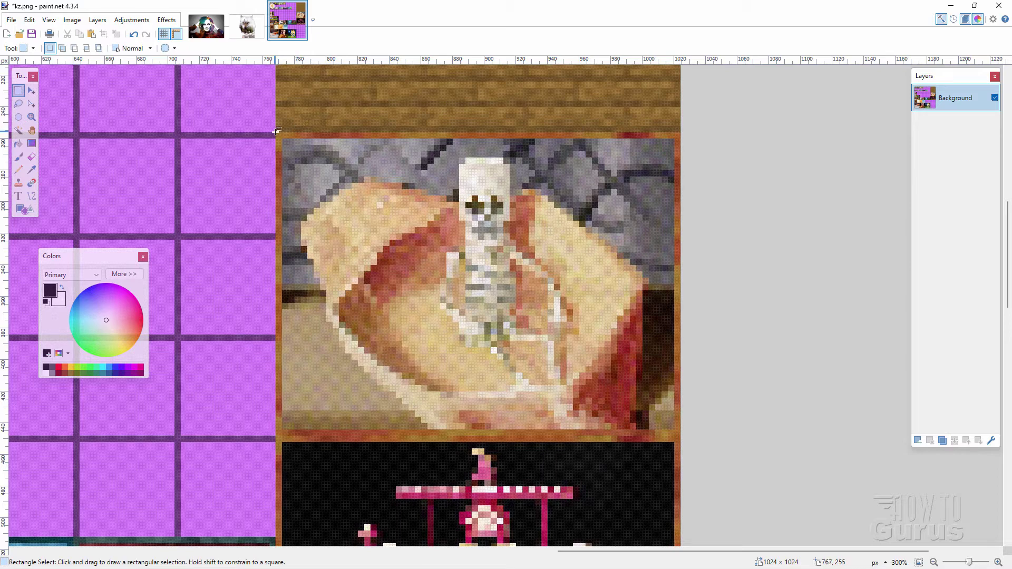
{"action": "left_click_drag", "start_coordinate": [276, 133], "coordinate": [680, 434]}
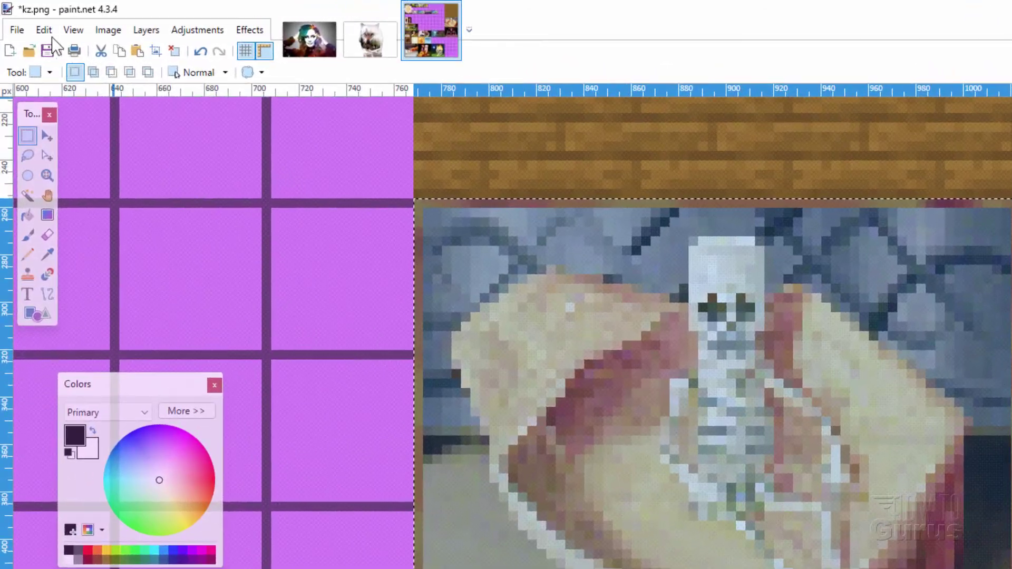
{"action": "left_click", "coordinate": [29, 20]}
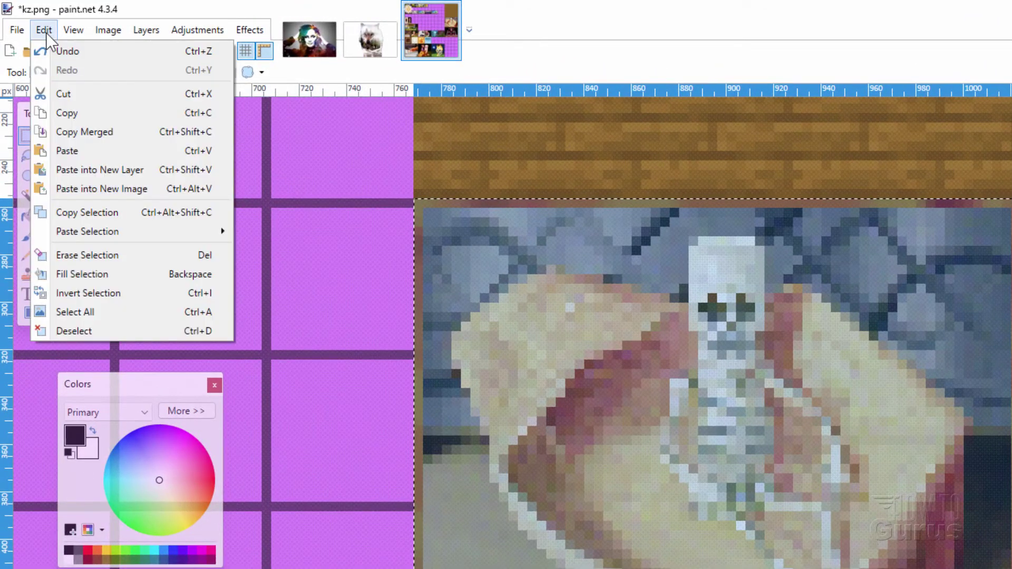
{"action": "left_click", "coordinate": [76, 112]}
{"action": "left_click", "coordinate": [17, 29]}
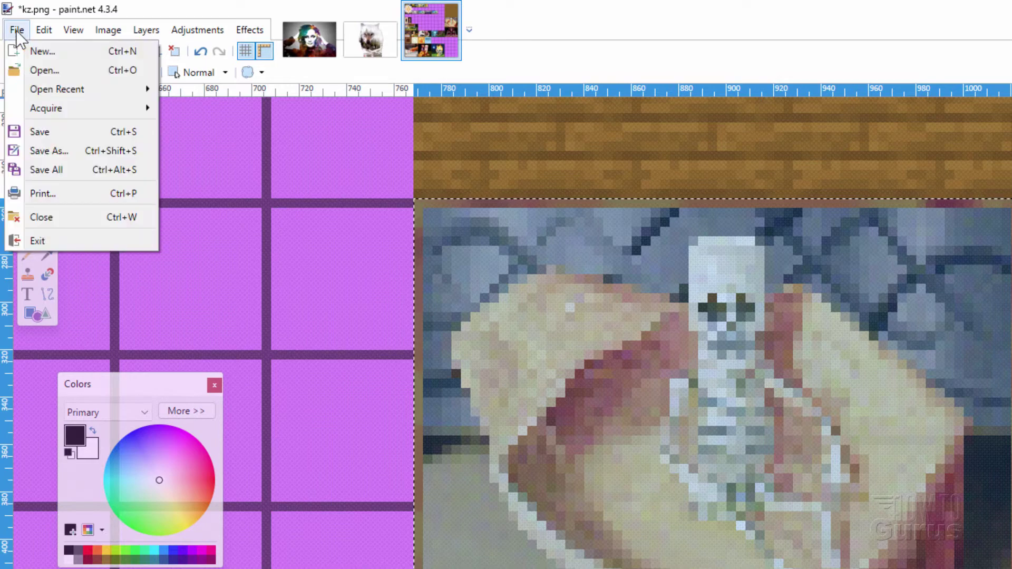
{"action": "left_click", "coordinate": [34, 50]}
{"action": "left_click", "coordinate": [738, 392]}
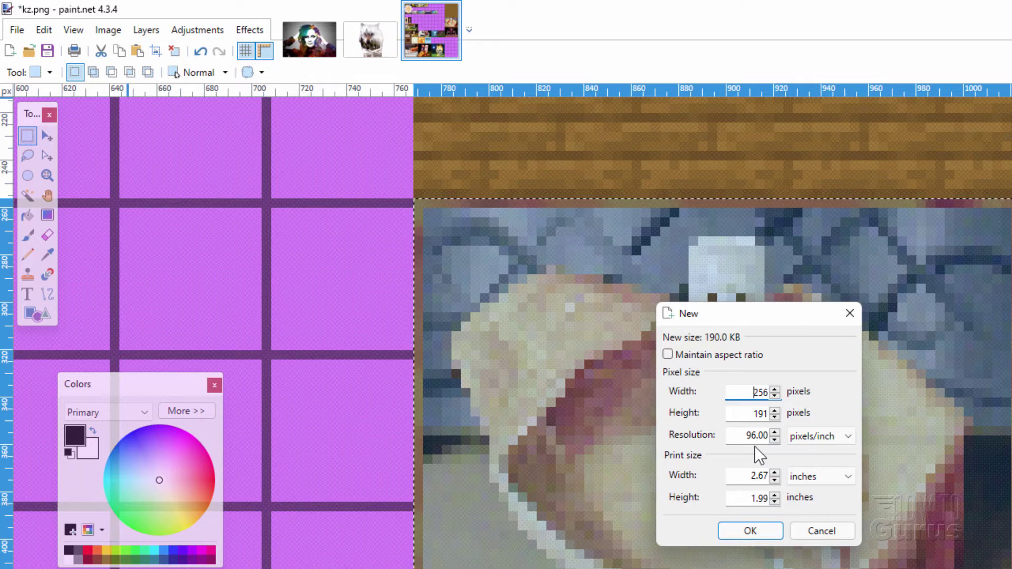
{"action": "left_click", "coordinate": [822, 533]}
{"action": "key", "text": "ctrl+d"}
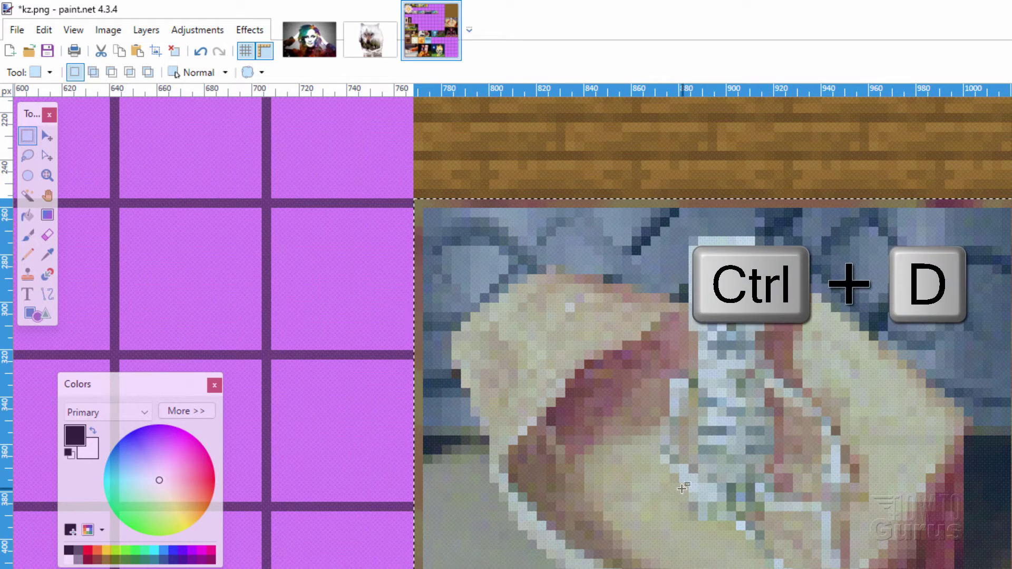
{"action": "key", "text": "ctrl+d"}
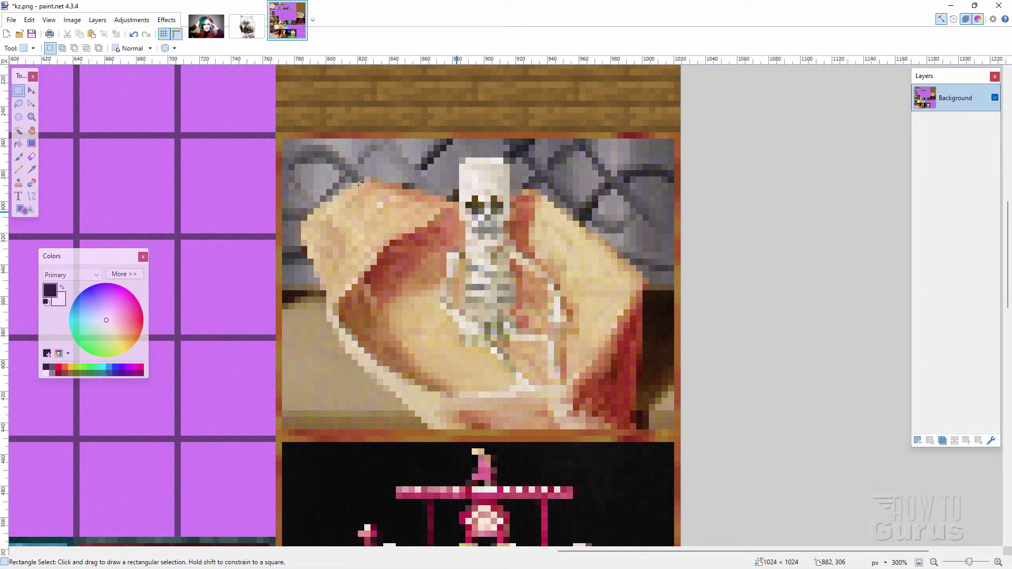
Resize ps-galaxy-effect-2.jpg to resolution 96 and height 191, giving 287 × 191 pixels
{"action": "key", "text": "ctrl+Tab"}
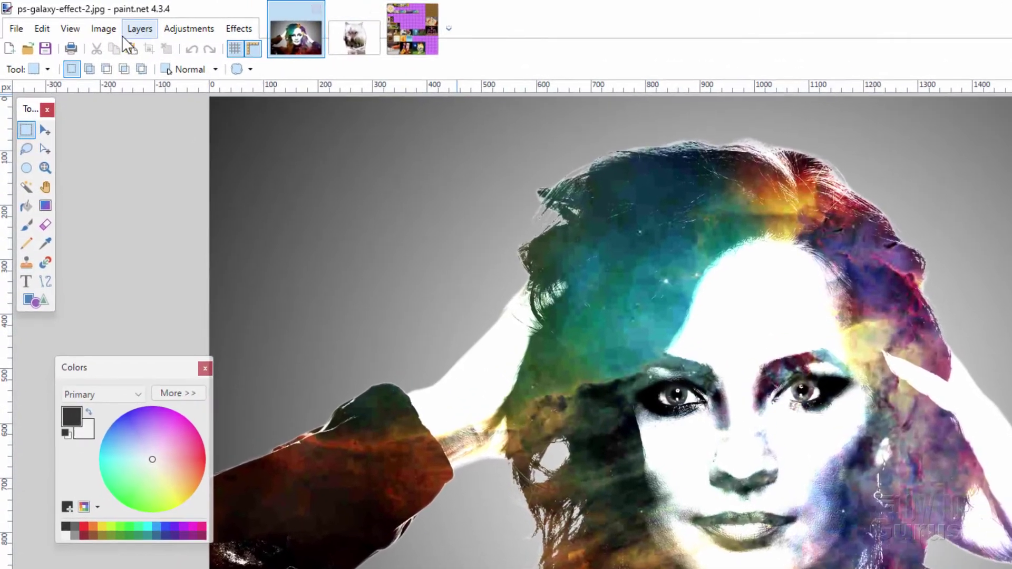
{"action": "left_click", "coordinate": [71, 20]}
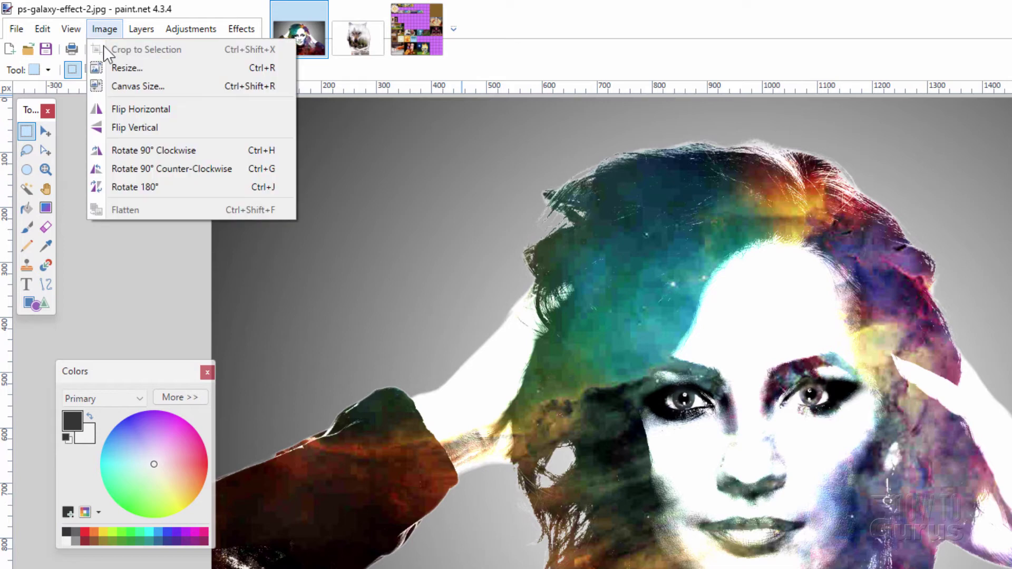
{"action": "left_click", "coordinate": [119, 67]}
{"action": "left_click", "coordinate": [750, 403]}
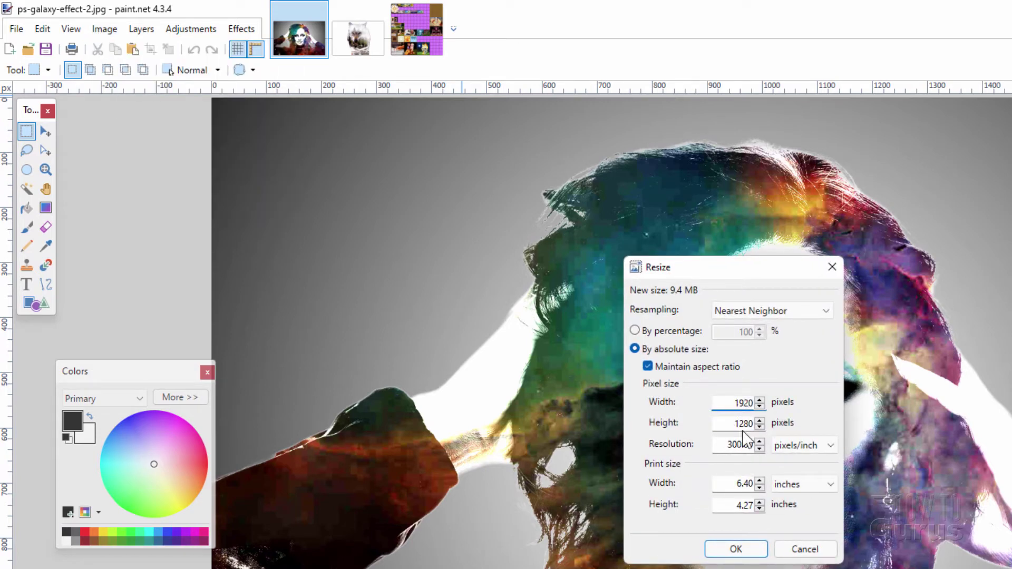
{"action": "left_click", "coordinate": [729, 449]}
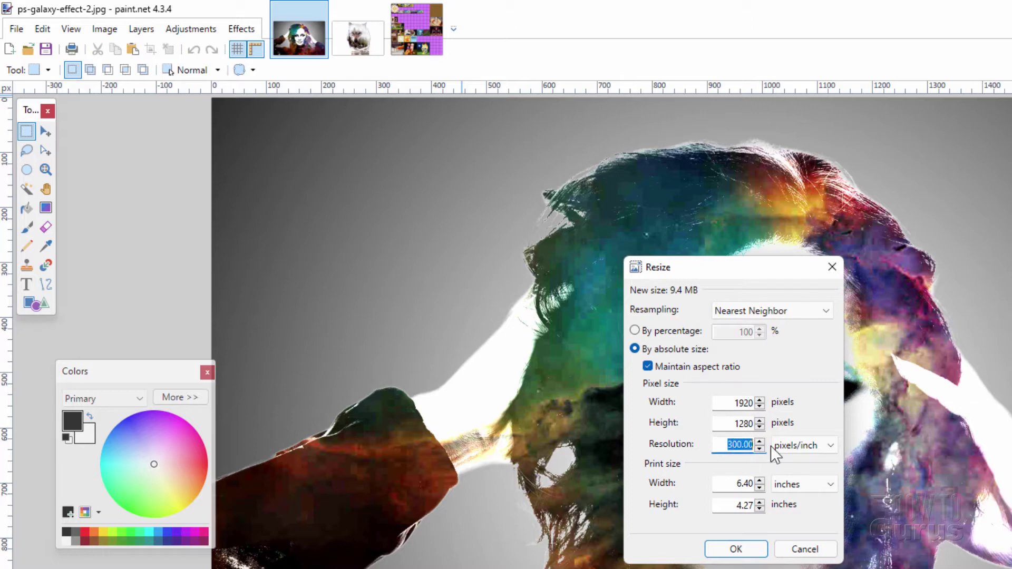
{"action": "type", "text": "96"}
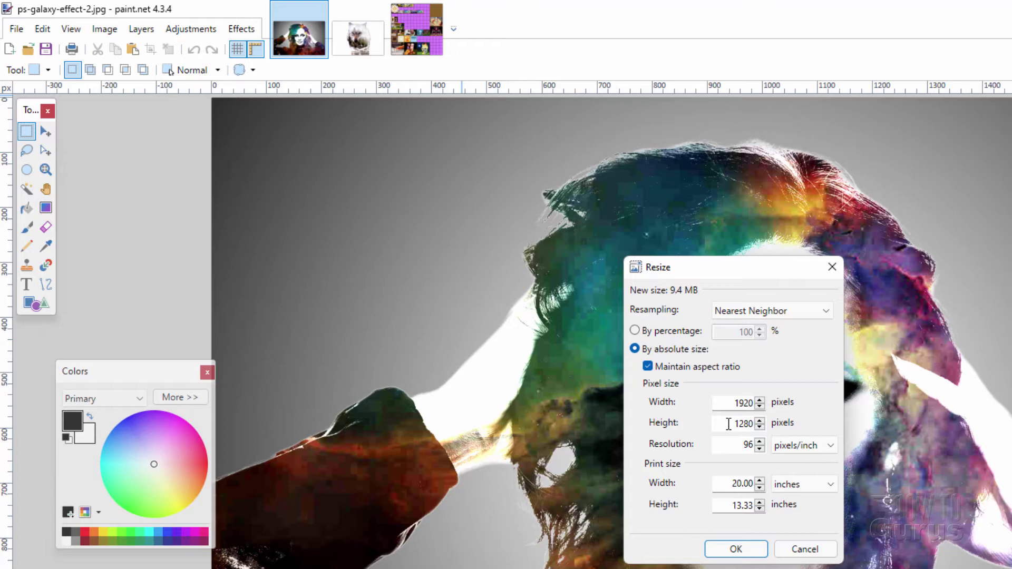
{"action": "left_click_drag", "start_coordinate": [728, 424], "coordinate": [759, 426]}
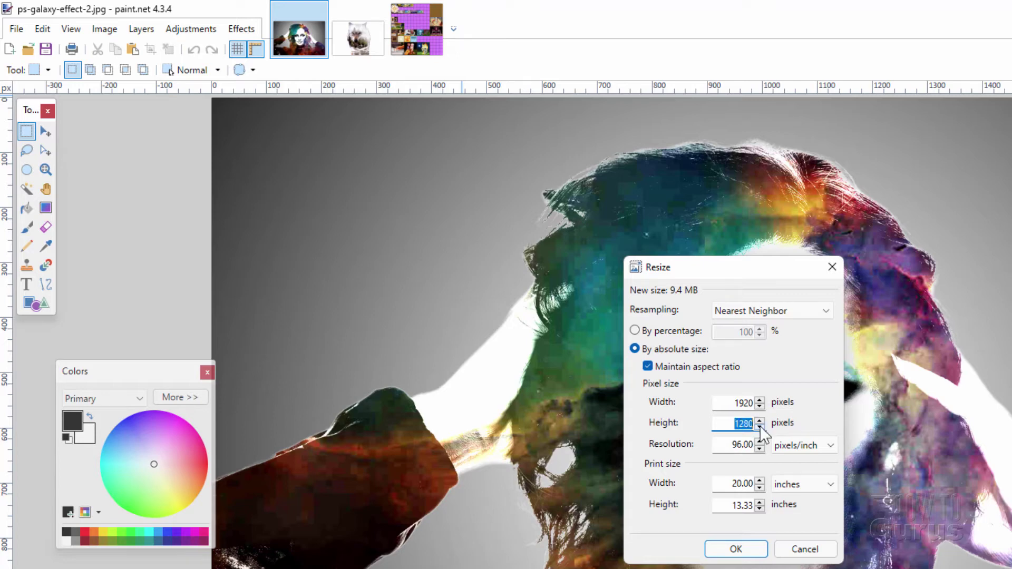
{"action": "type", "text": "191"}
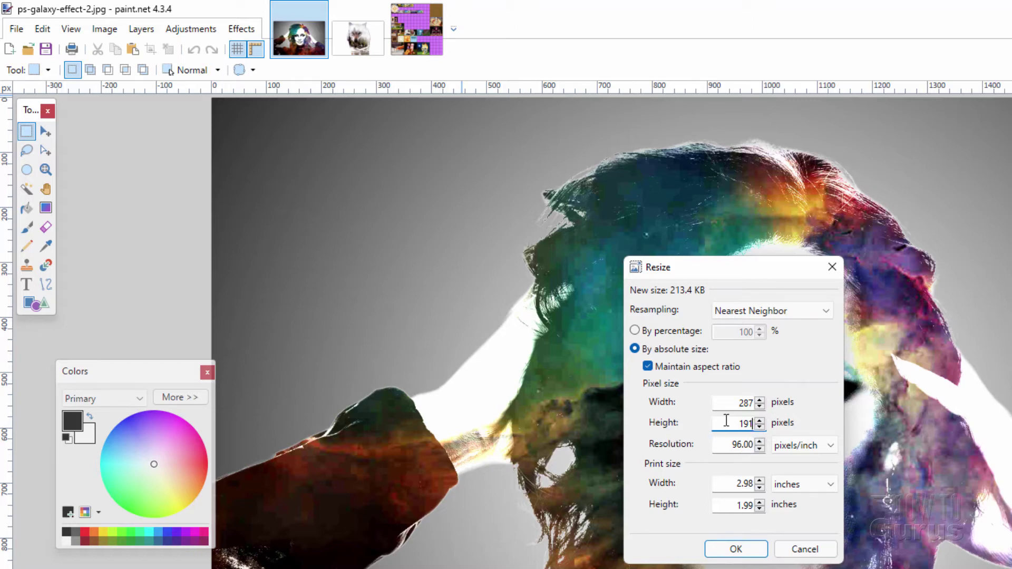
{"action": "left_click", "coordinate": [737, 548]}
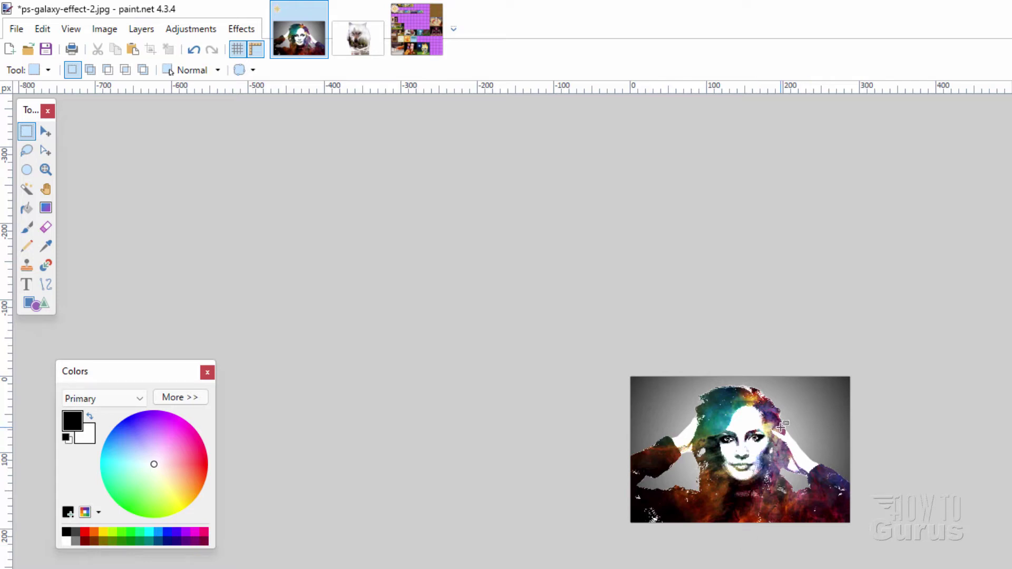
Copy the whole galaxy portrait and paste it onto kz.png over the skeleton tile
{"action": "key", "text": "ctrl+a"}
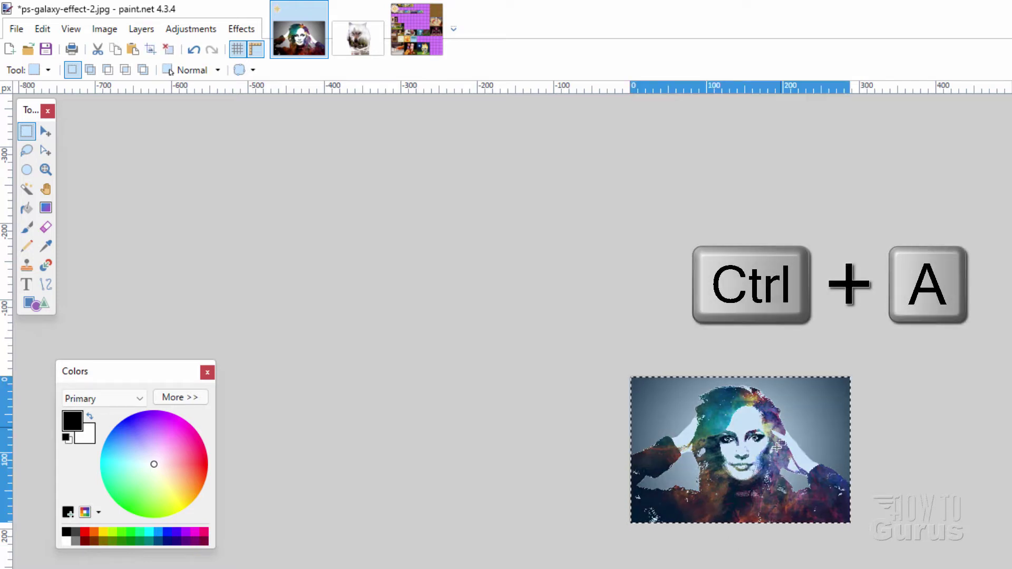
{"action": "left_click", "coordinate": [45, 30]}
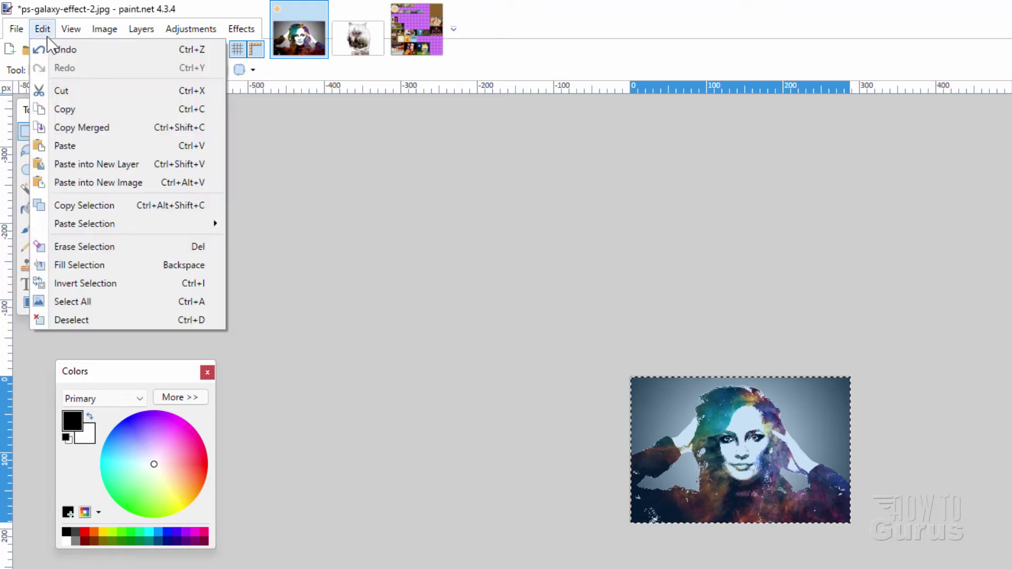
{"action": "left_click", "coordinate": [66, 109]}
{"action": "left_click", "coordinate": [414, 33]}
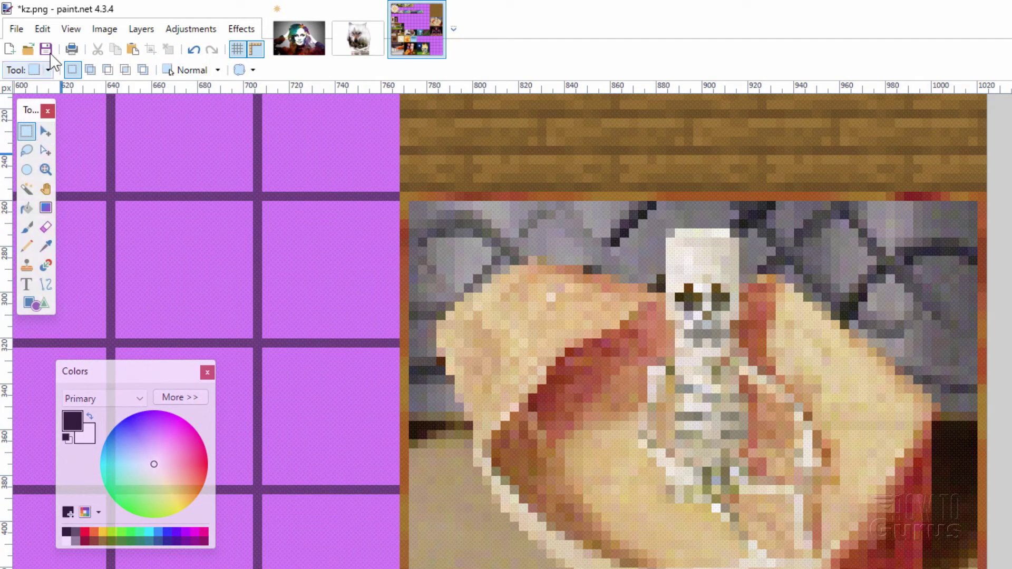
{"action": "left_click", "coordinate": [42, 29]}
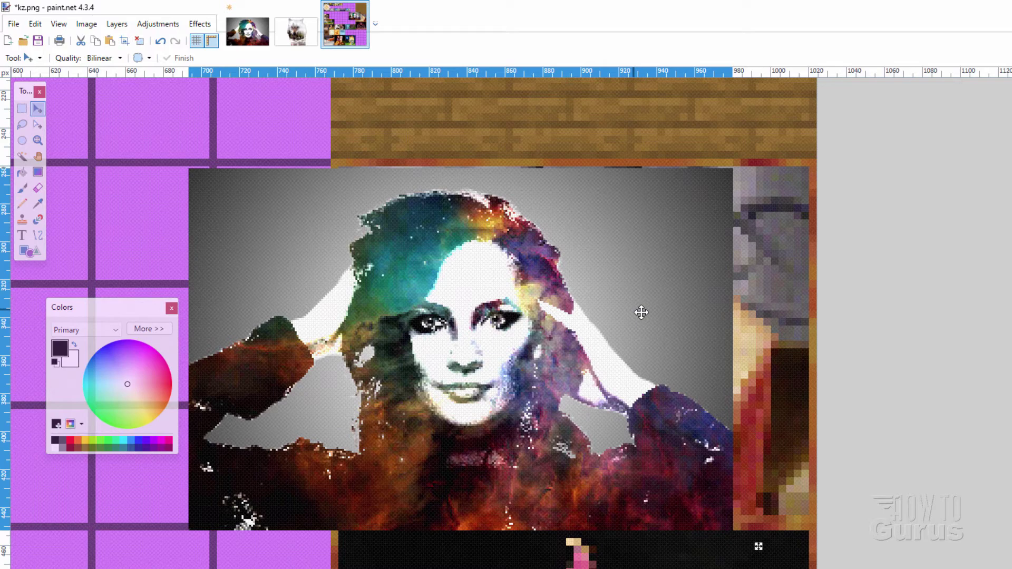
{"action": "left_click_drag", "start_coordinate": [641, 312], "coordinate": [572, 277]}
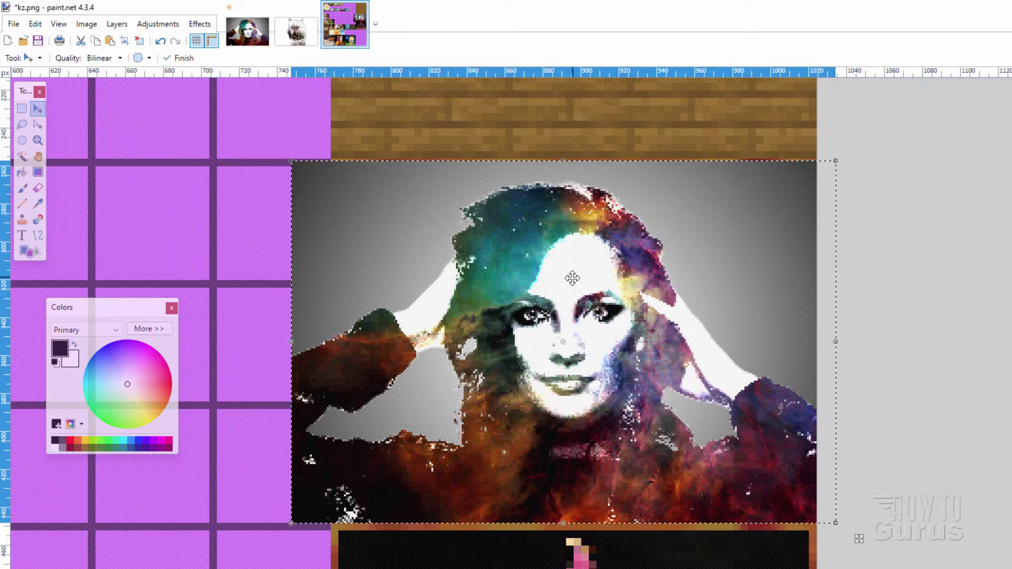
{"action": "key", "text": "Up"}
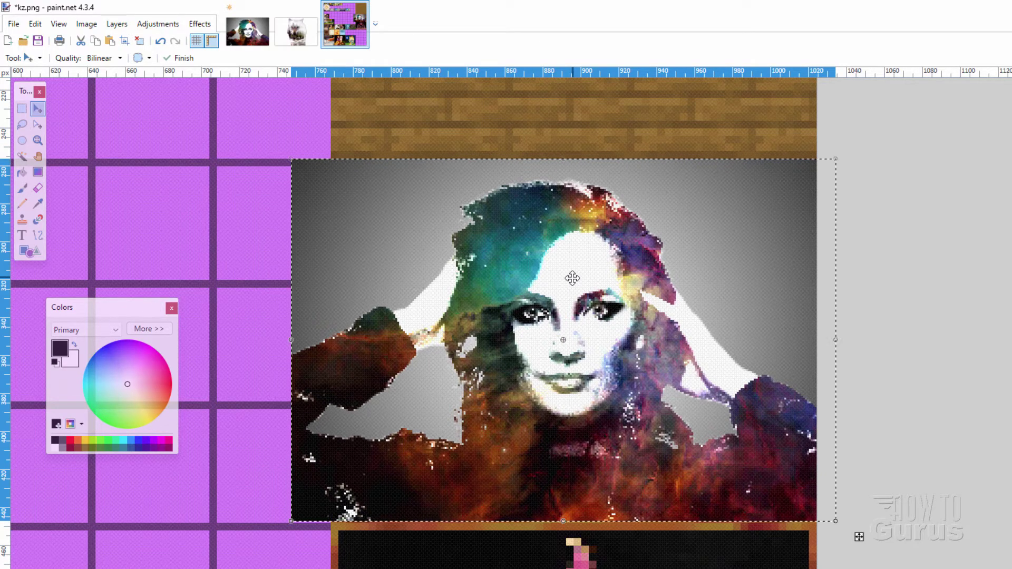
Delete the strip of the portrait overhanging the purple grid
{"action": "left_click", "coordinate": [22, 109]}
{"action": "left_click_drag", "start_coordinate": [254, 148], "coordinate": [331, 568]}
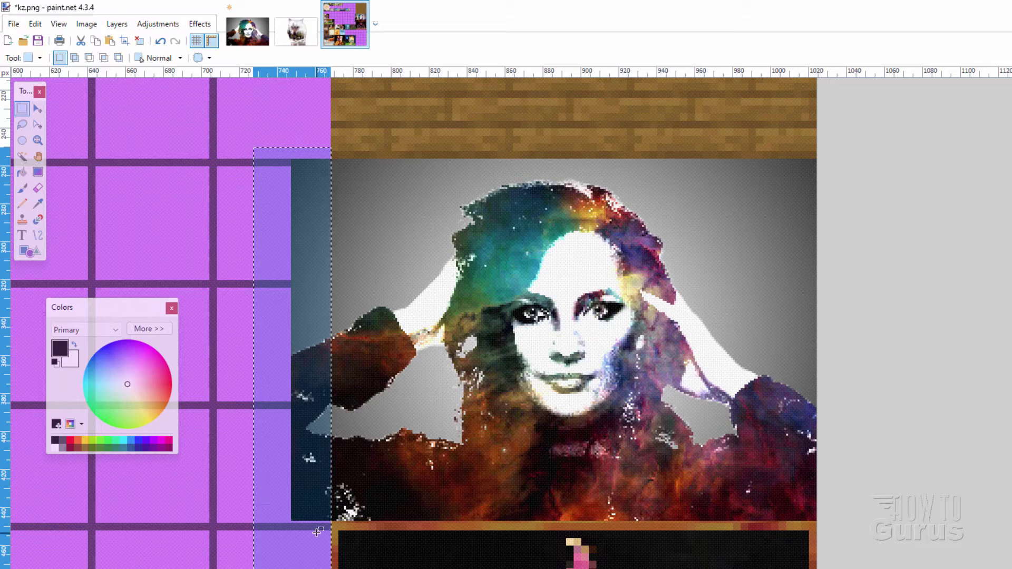
{"action": "key", "text": "Delete"}
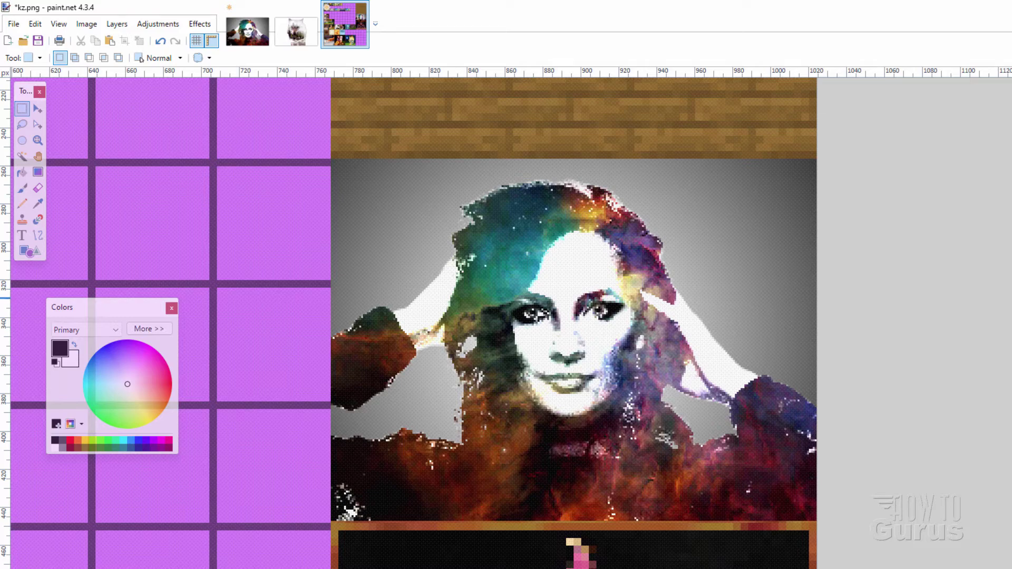
Resize the wolf double exposure image to resolution 96 and height 191, making it 287 wide
{"action": "scroll", "coordinate": [481, 344], "scroll_direction": "down", "scroll_amount": 8}
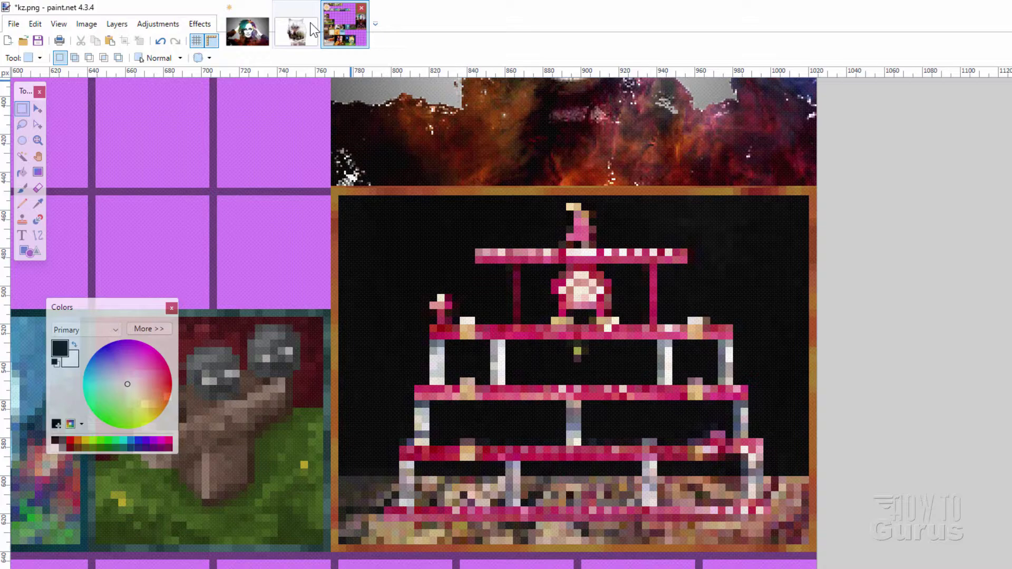
{"action": "left_click", "coordinate": [298, 29]}
{"action": "left_click", "coordinate": [82, 24]}
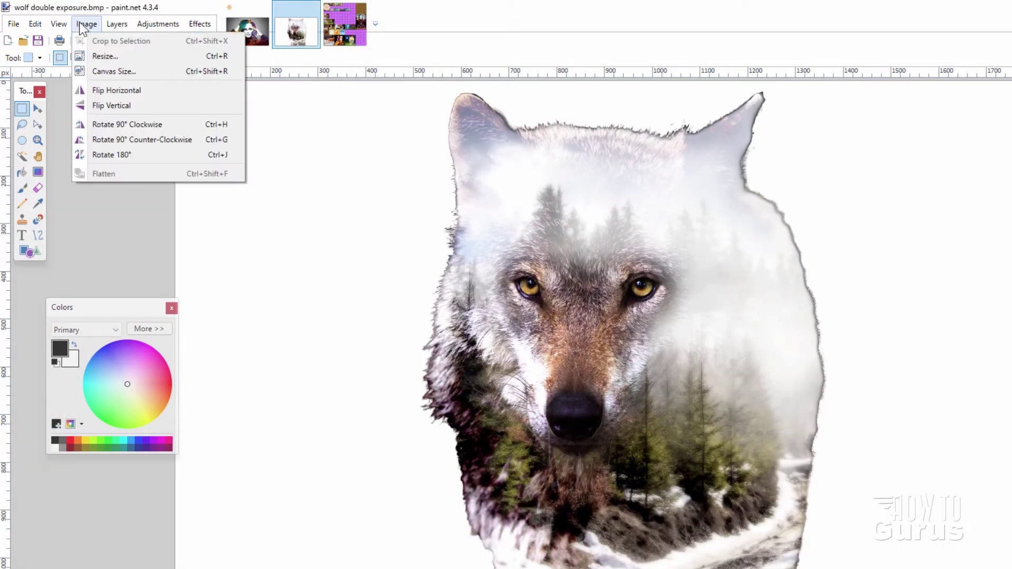
{"action": "left_click", "coordinate": [97, 56]}
{"action": "key", "text": "Tab"}
{"action": "key", "text": "Tab"}
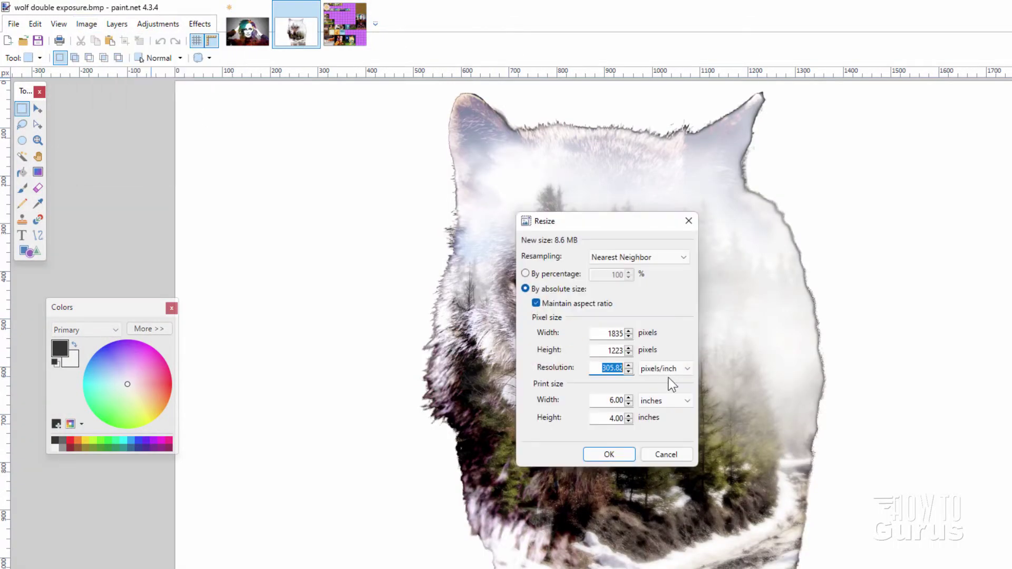
{"action": "type", "text": "96"}
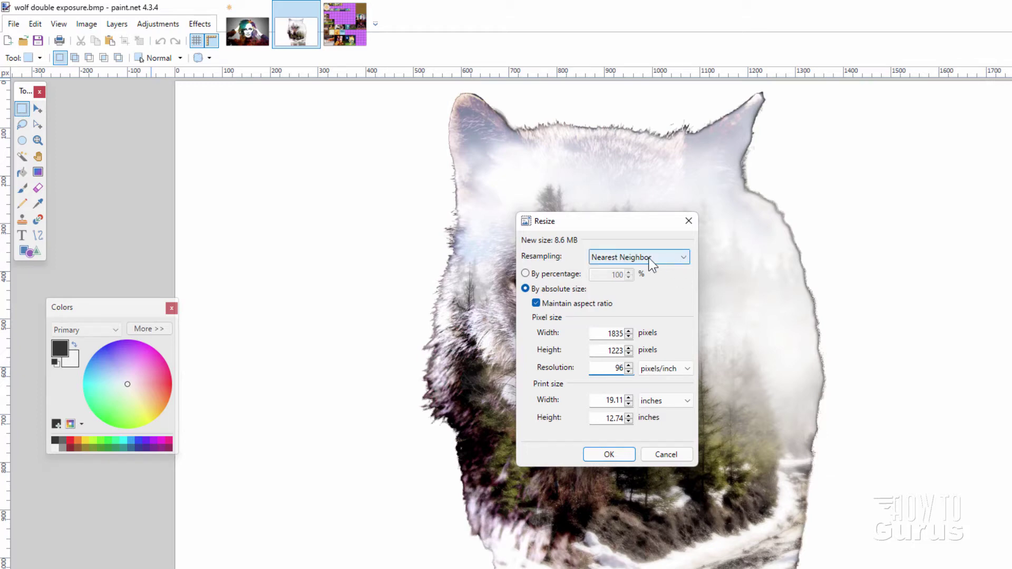
{"action": "key", "text": "shift+Tab"}
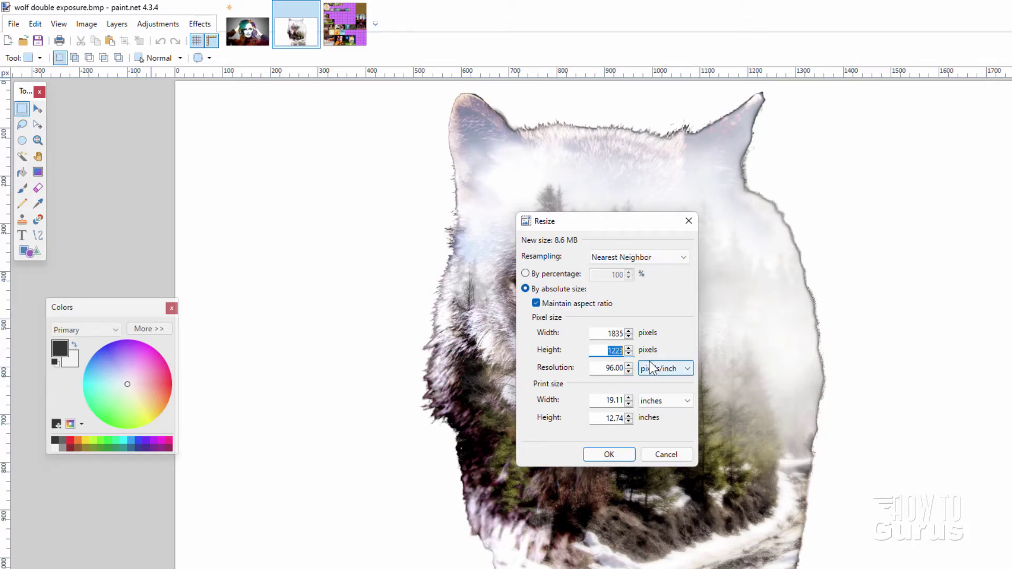
{"action": "type", "text": "191"}
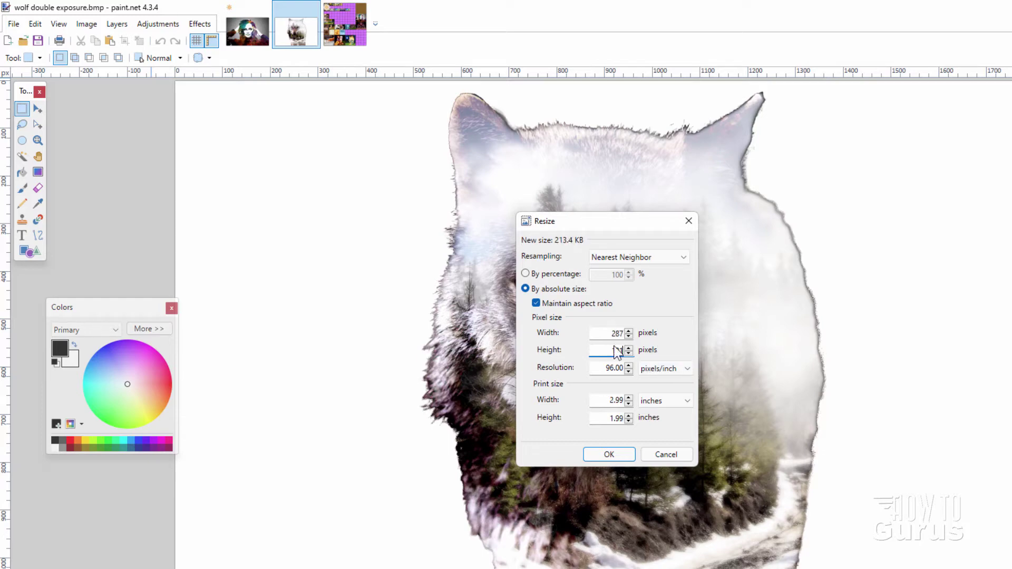
{"action": "left_click", "coordinate": [615, 454]}
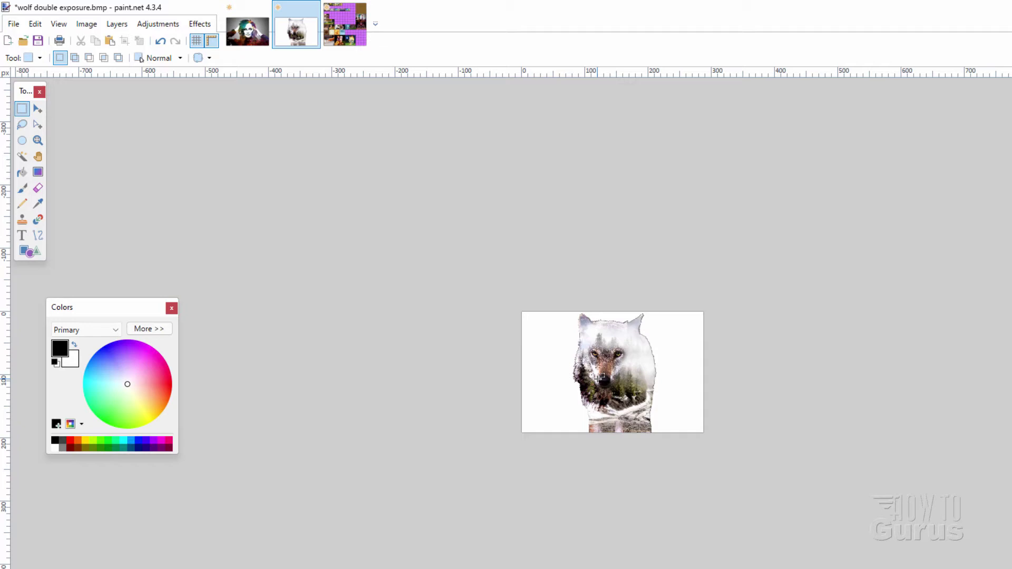
Copy the entire resized wolf image and return to the kz.png sheet
{"action": "key", "text": "ctrl+a"}
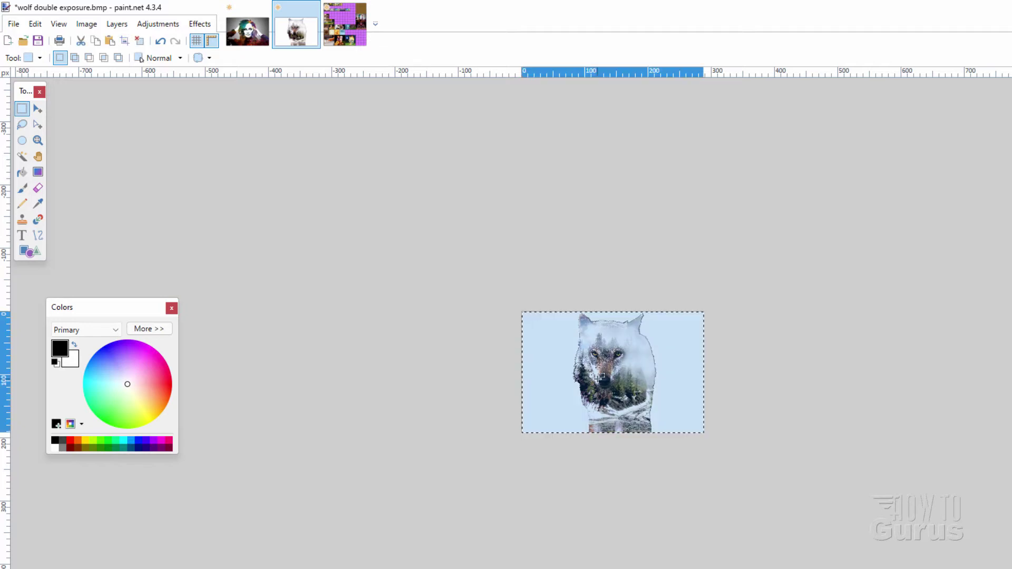
{"action": "left_click", "coordinate": [35, 24]}
{"action": "left_click", "coordinate": [53, 90]}
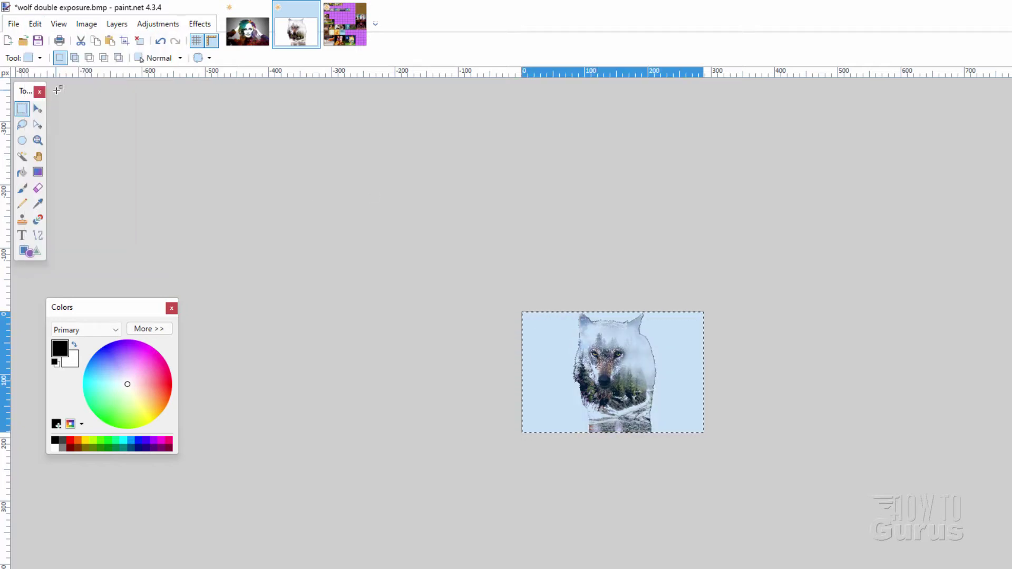
{"action": "left_click", "coordinate": [345, 25]}
Paste the wolf as a new layer and position it in the slot below the galaxy portrait
{"action": "left_click", "coordinate": [35, 24]}
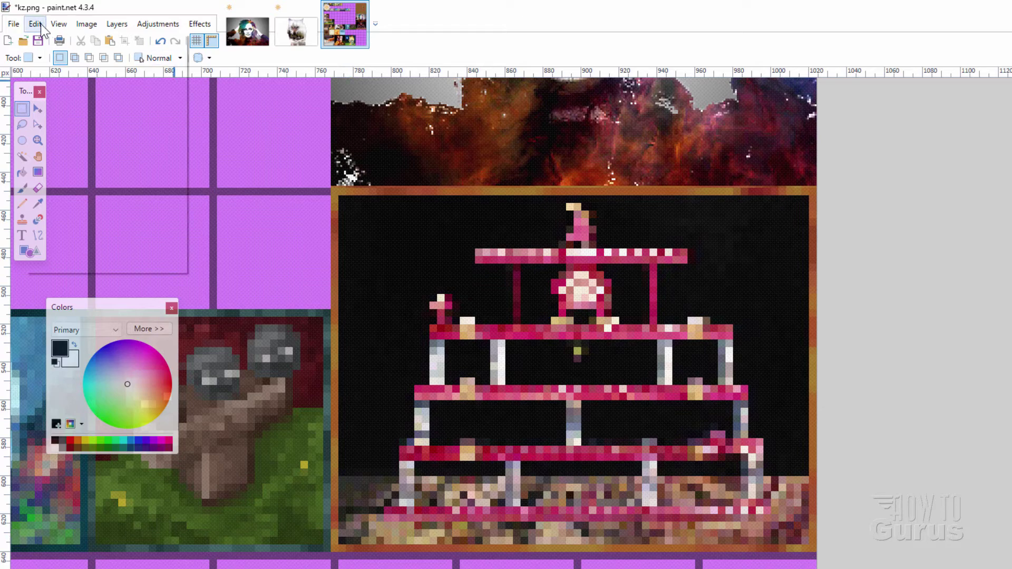
{"action": "left_click", "coordinate": [88, 136]}
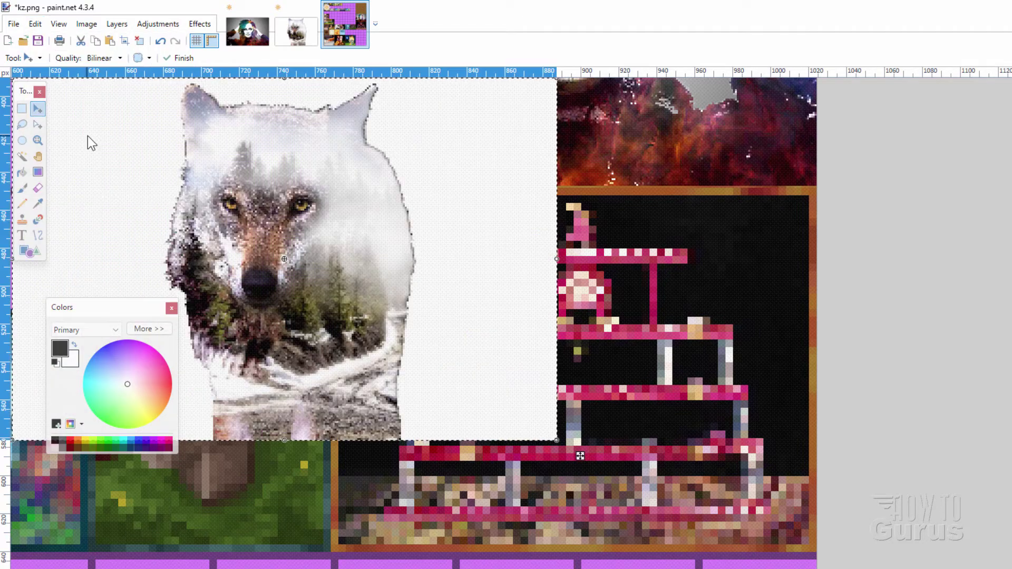
{"action": "left_click_drag", "start_coordinate": [449, 264], "coordinate": [703, 386]}
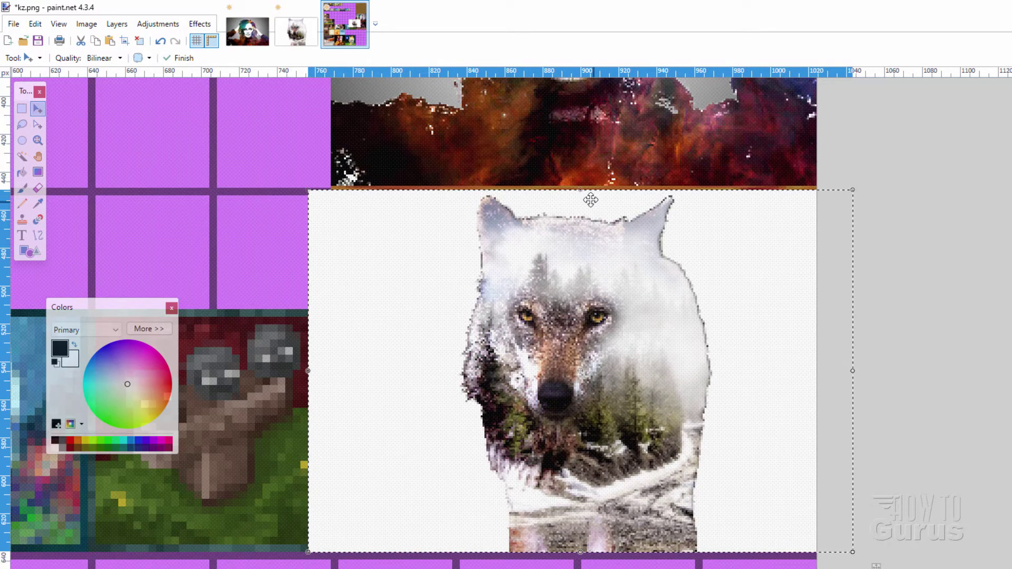
{"action": "left_click_drag", "start_coordinate": [580, 190], "coordinate": [581, 188]}
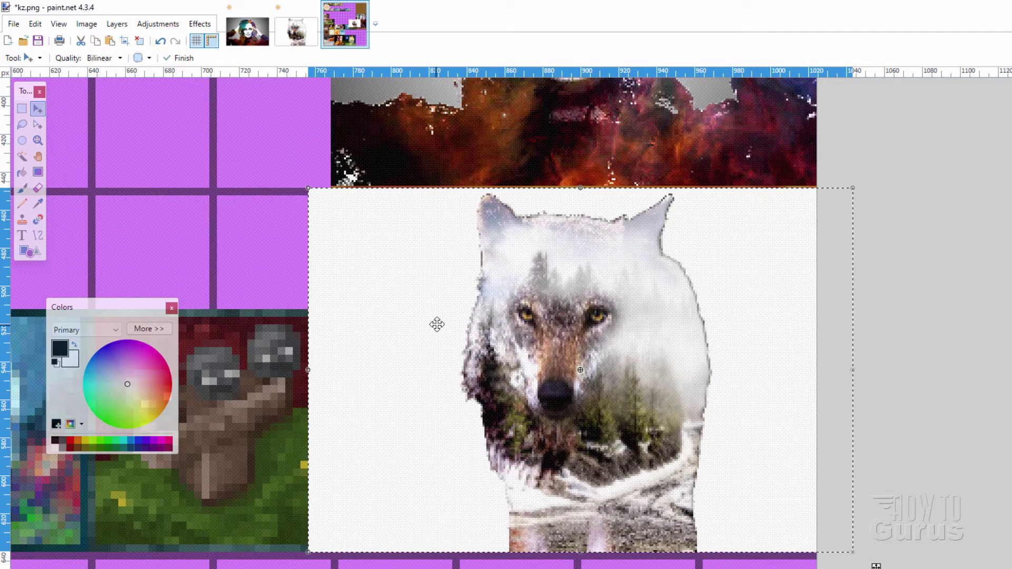
Delete the wolf's overhanging left strip, deselect, and zoom to fit the whole sheet
{"action": "left_click", "coordinate": [22, 108]}
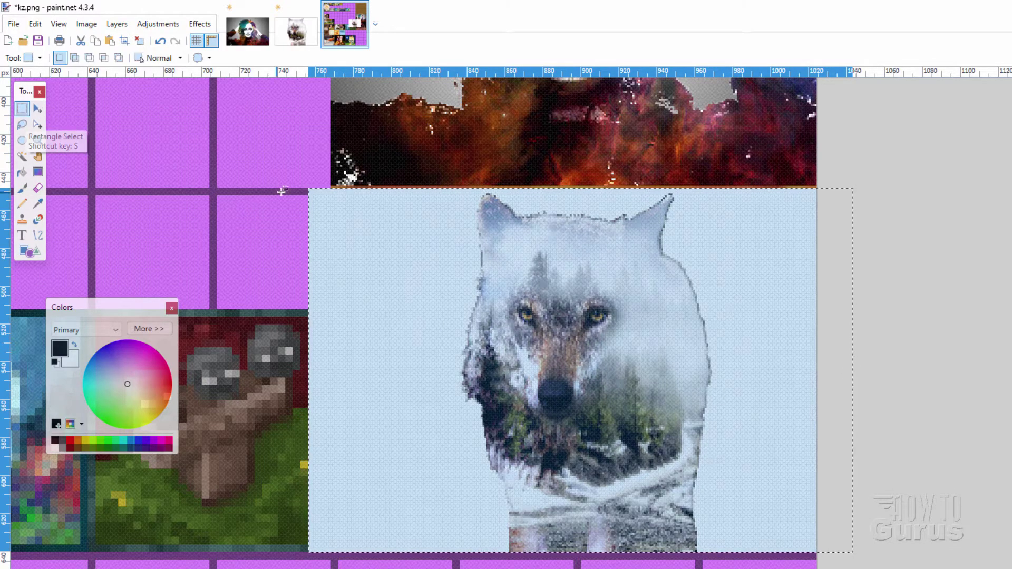
{"action": "left_click_drag", "start_coordinate": [282, 180], "coordinate": [331, 568]}
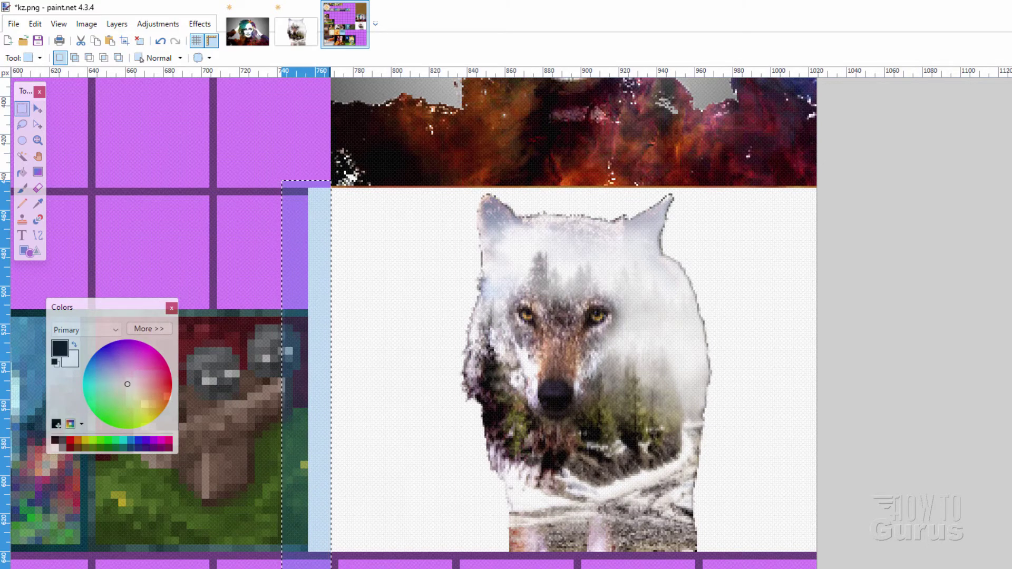
{"action": "key", "text": "Delete"}
{"action": "key", "text": "ctrl+d"}
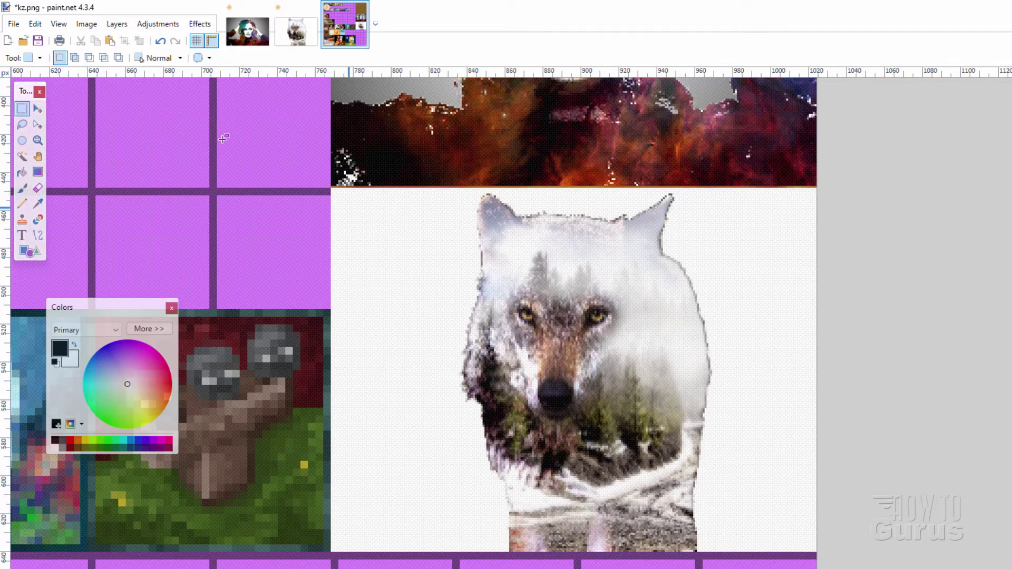
{"action": "left_click", "coordinate": [59, 25]}
{"action": "left_click", "coordinate": [93, 71]}
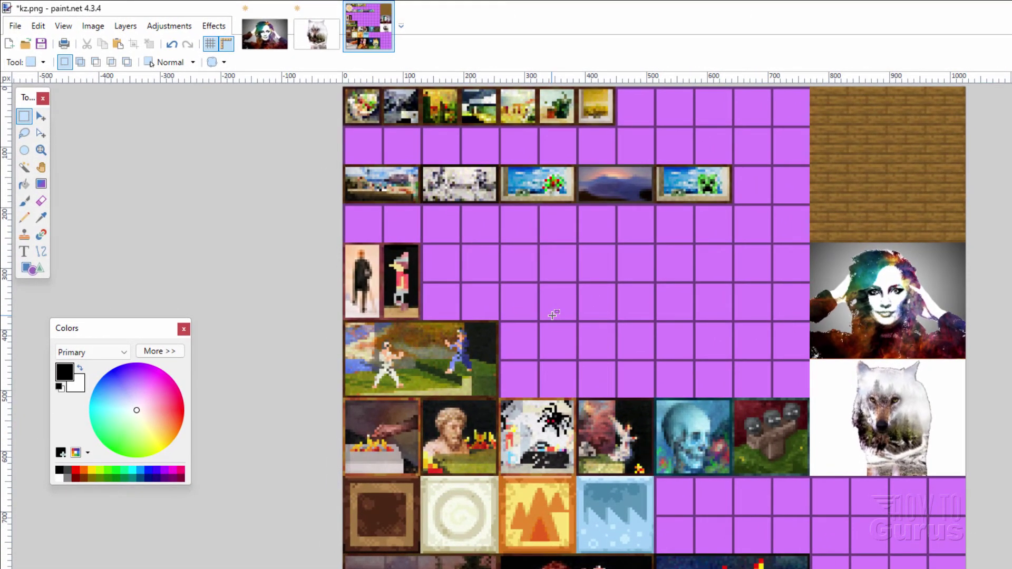
Save the edited painting sheet as kz.pdn
{"action": "left_click", "coordinate": [13, 29]}
{"action": "left_click", "coordinate": [42, 129]}
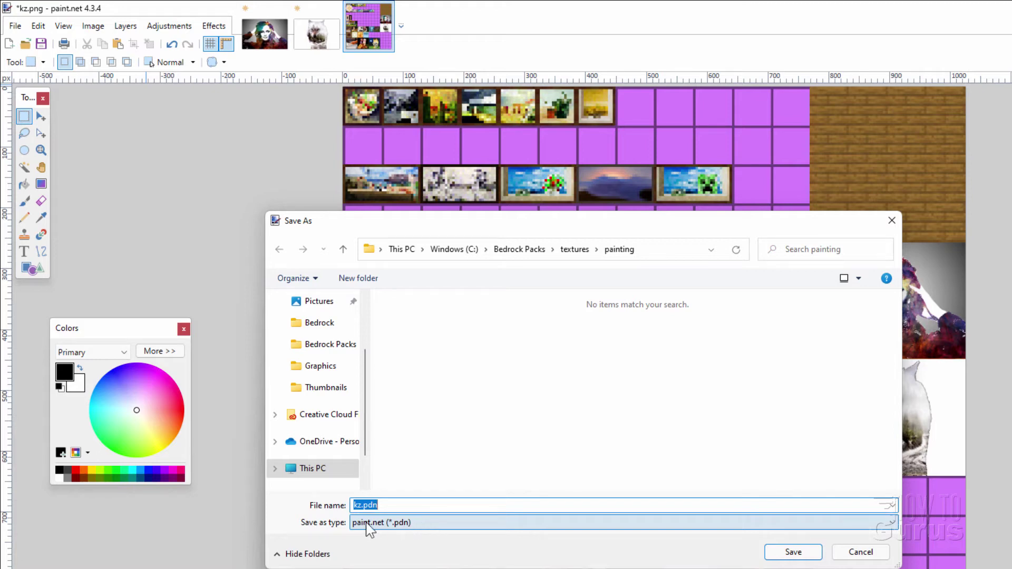
{"action": "left_click", "coordinate": [792, 553]}
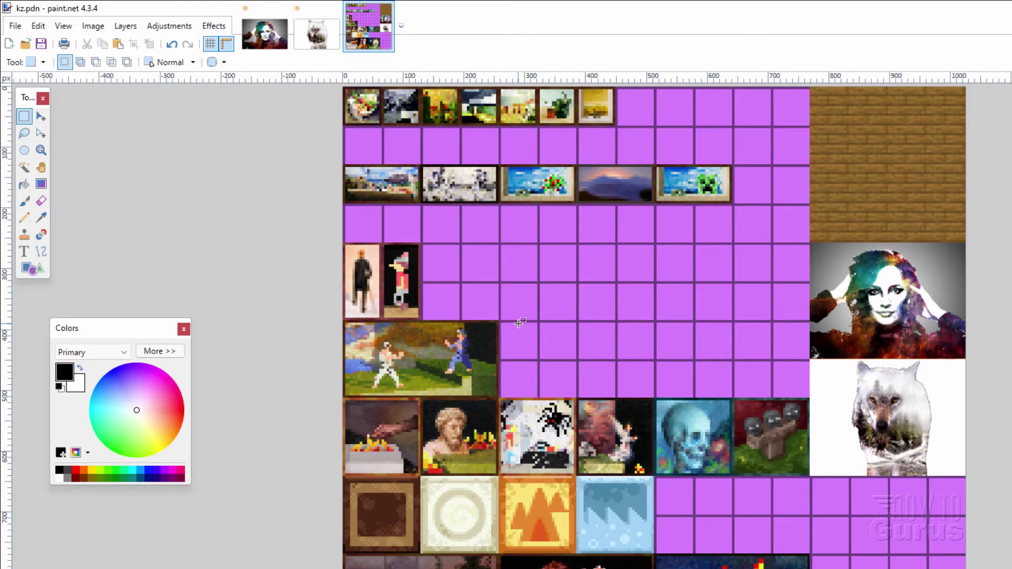
Save the sheet as a flattened PNG, replacing the existing kz.png
{"action": "left_click", "coordinate": [15, 26]}
{"action": "left_click", "coordinate": [42, 129]}
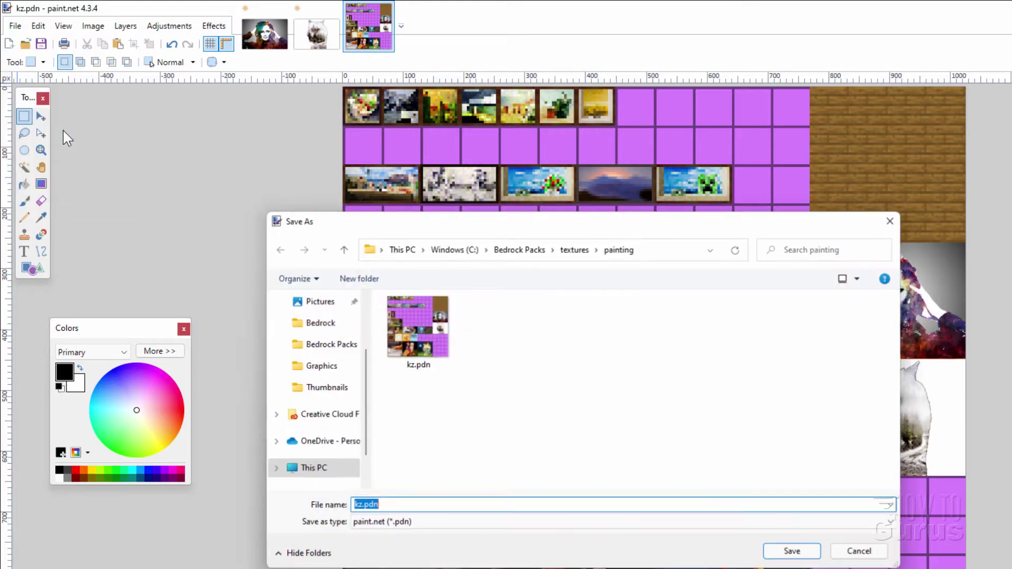
{"action": "left_click", "coordinate": [411, 522]}
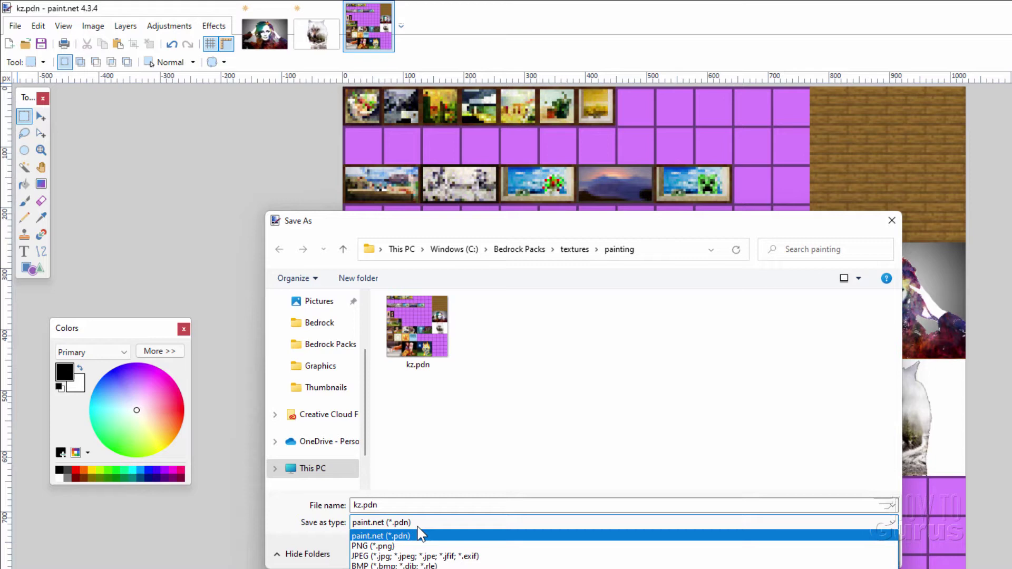
{"action": "left_click", "coordinate": [412, 546]}
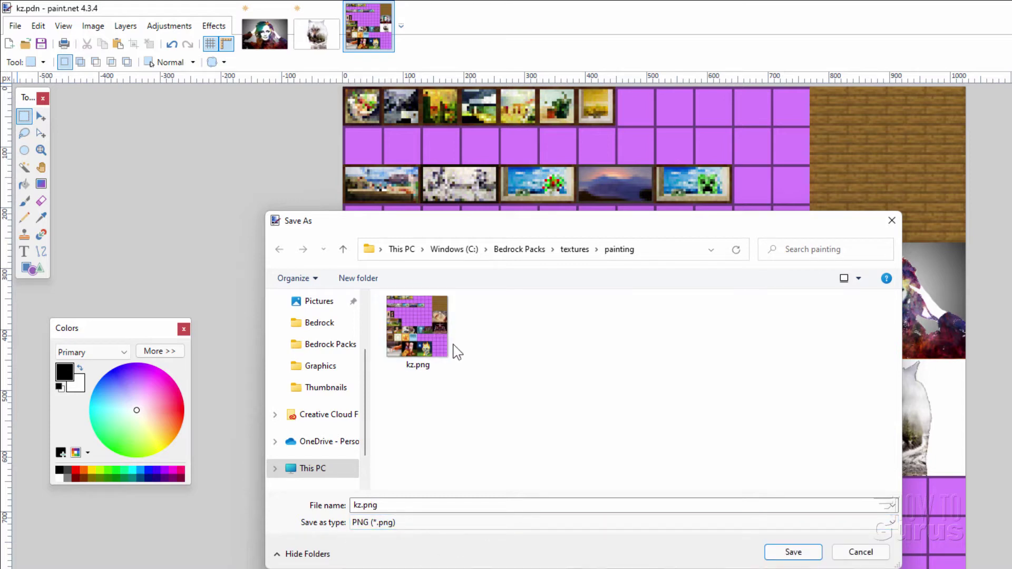
{"action": "left_click", "coordinate": [794, 551]}
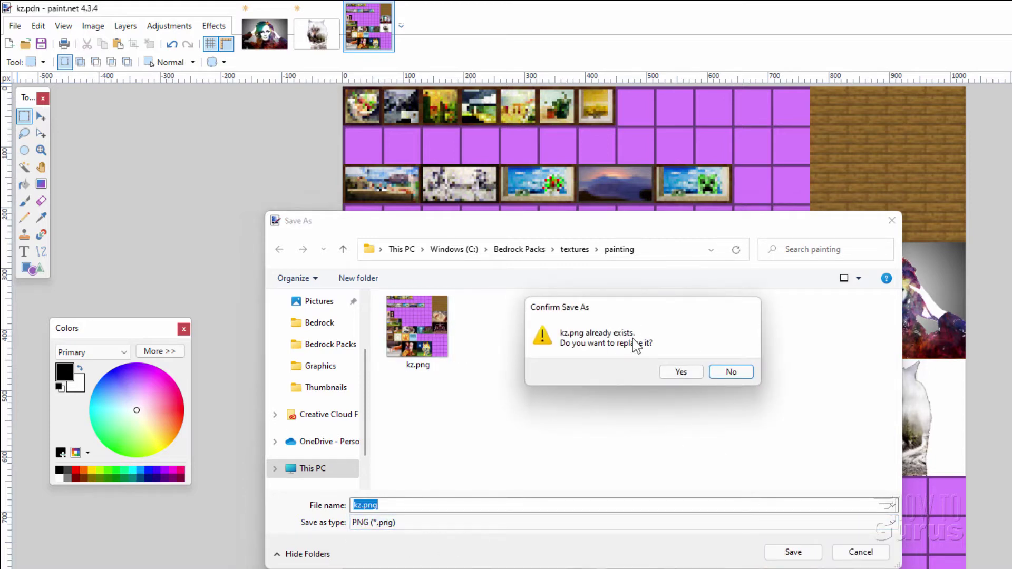
{"action": "left_click", "coordinate": [675, 375]}
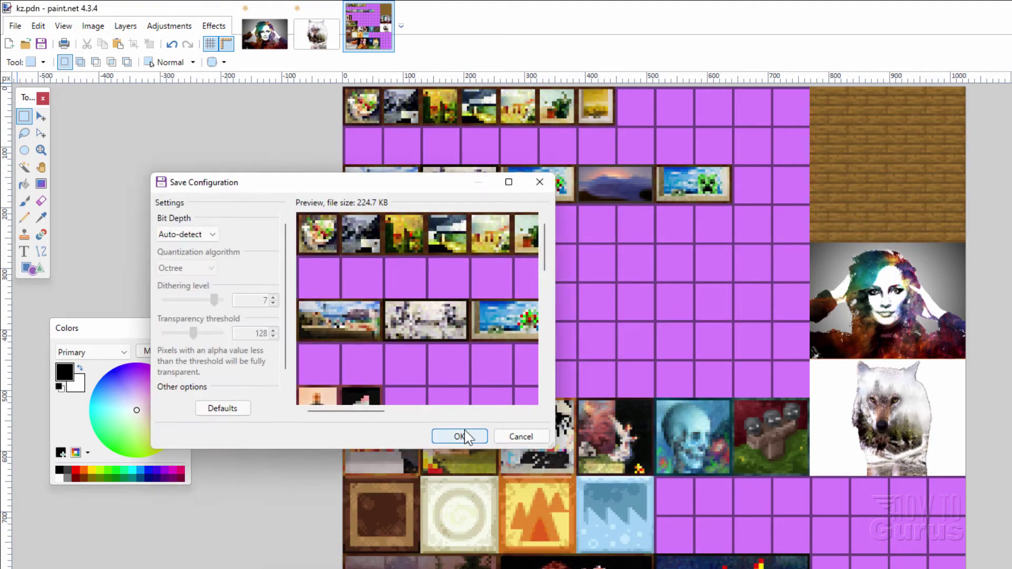
{"action": "left_click", "coordinate": [463, 430]}
{"action": "left_click", "coordinate": [582, 396]}
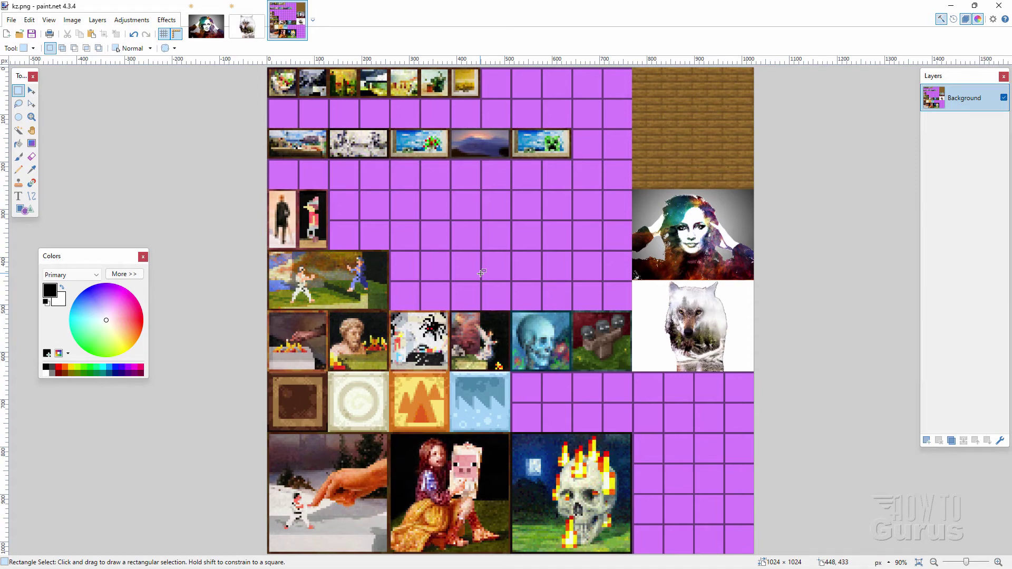
Close paint.net without saving further changes, and close the resource-pack zip window
{"action": "left_click", "coordinate": [998, 5]}
{"action": "left_click", "coordinate": [437, 325]}
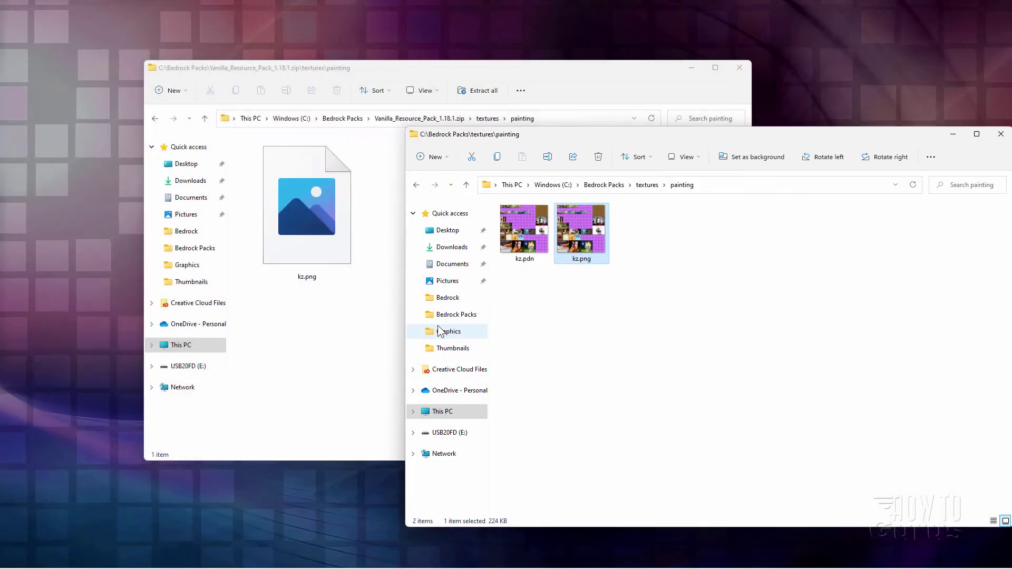
{"action": "left_click", "coordinate": [595, 86]}
{"action": "left_click", "coordinate": [738, 70]}
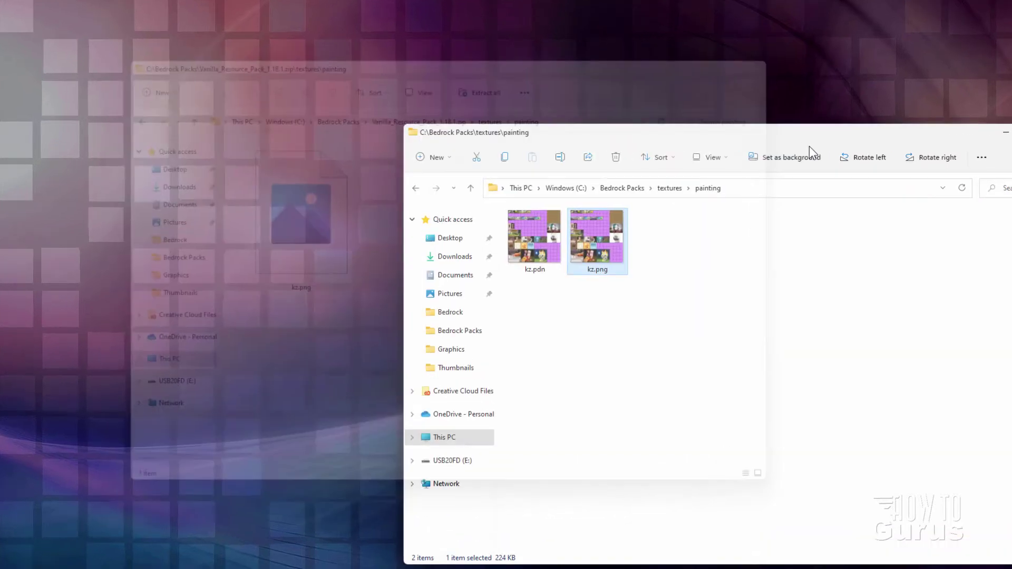
Check the details of kz.pdn and kz.png, then minimise the browser to reveal Bedrock Packs
{"action": "left_click", "coordinate": [430, 287]}
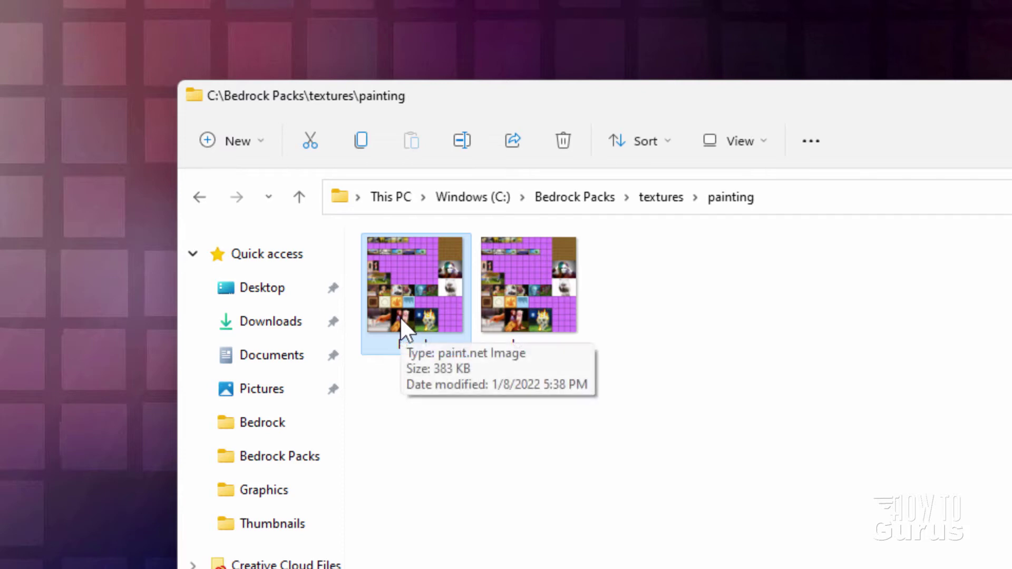
{"action": "left_click", "coordinate": [562, 301]}
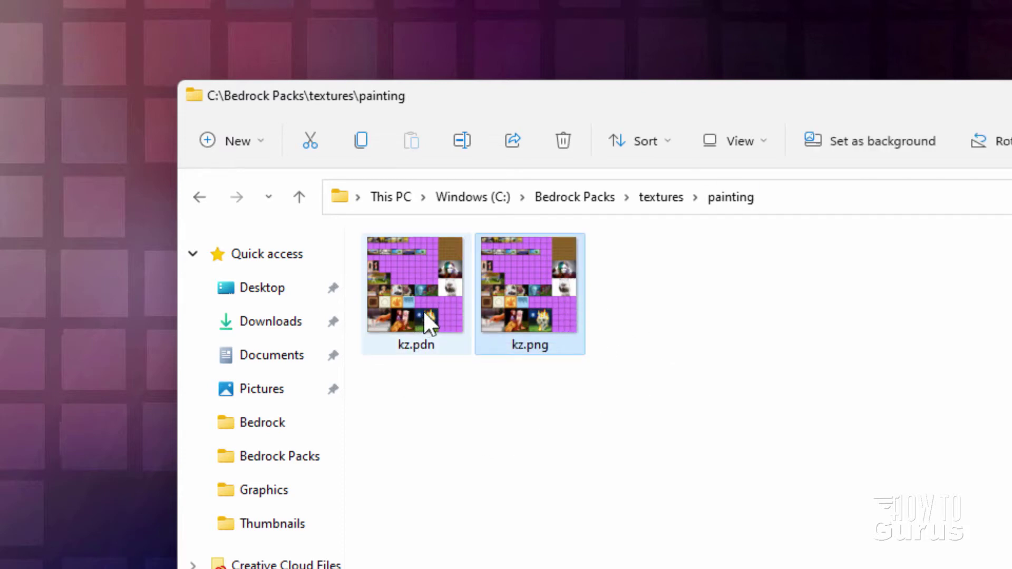
{"action": "key", "text": "Left"}
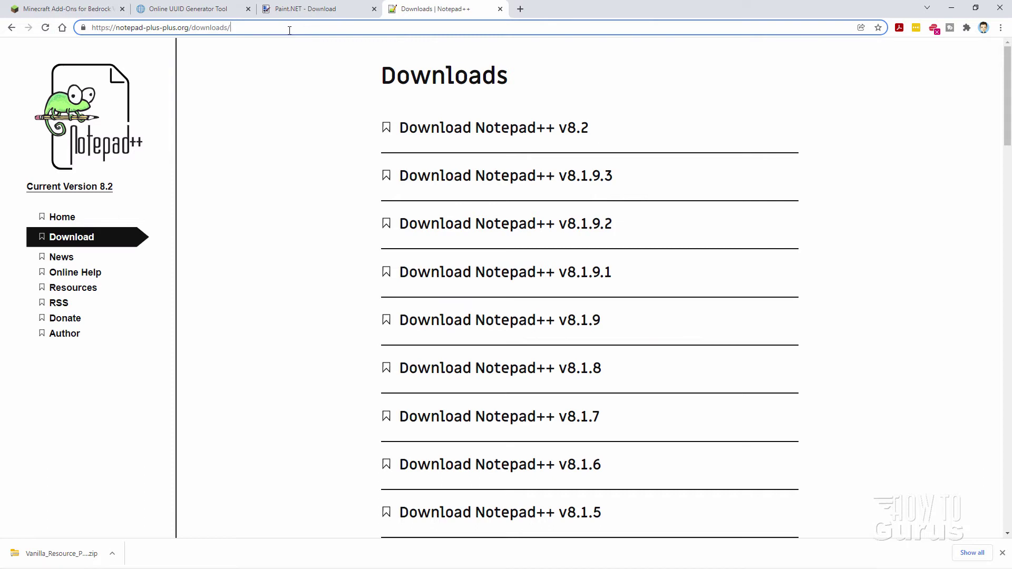
{"action": "left_click", "coordinate": [289, 30]}
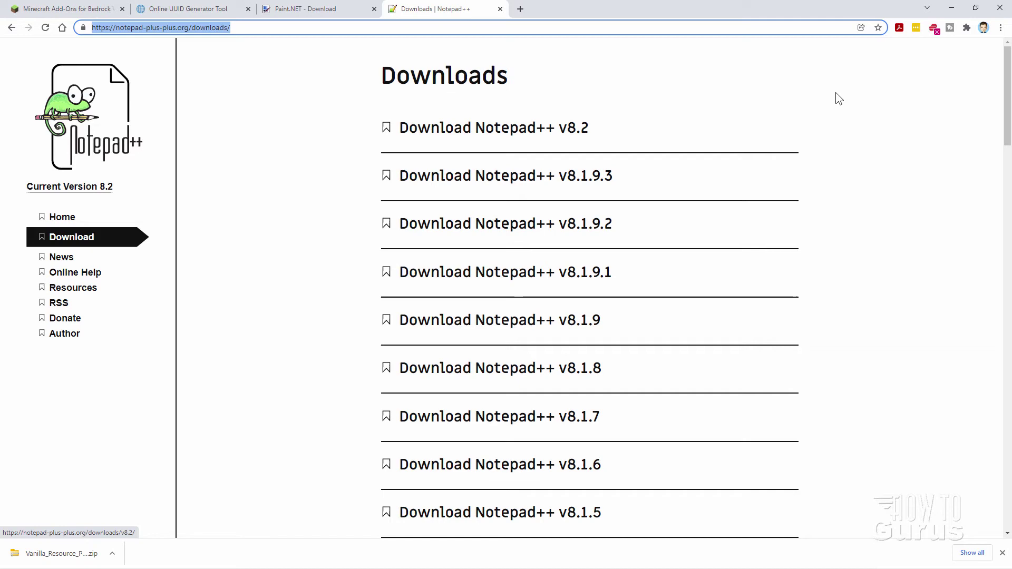
{"action": "left_click", "coordinate": [951, 7]}
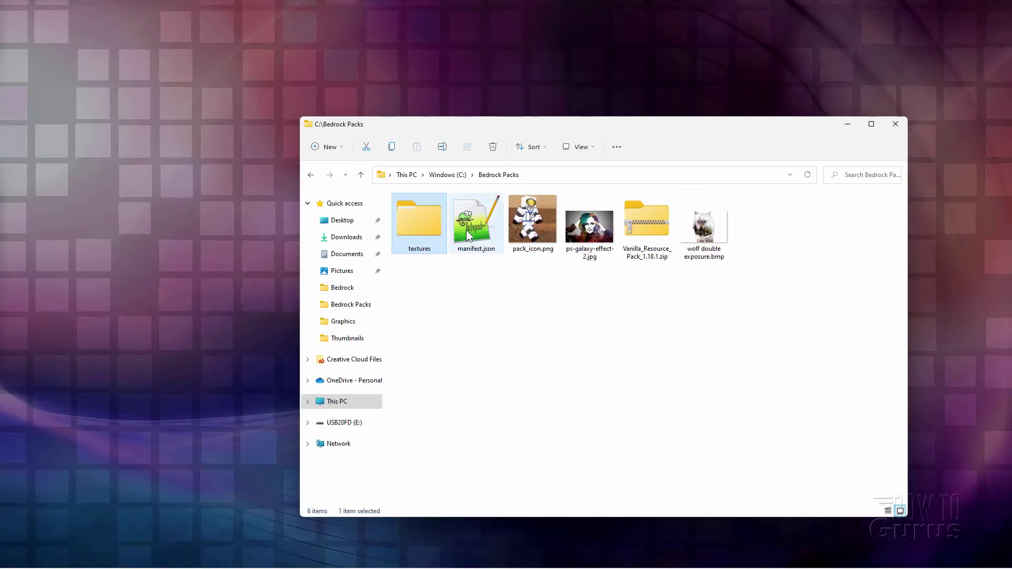
Open manifest.json and change the header description on line 4 to 'Custom Paintings'
{"action": "double_click", "coordinate": [466, 230]}
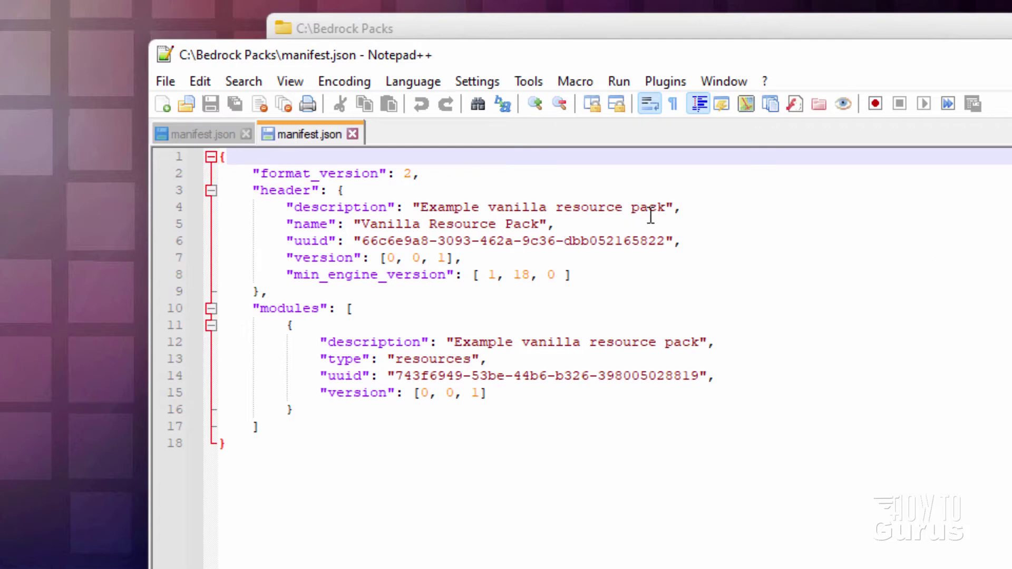
{"action": "left_click_drag", "start_coordinate": [668, 207], "coordinate": [426, 207]}
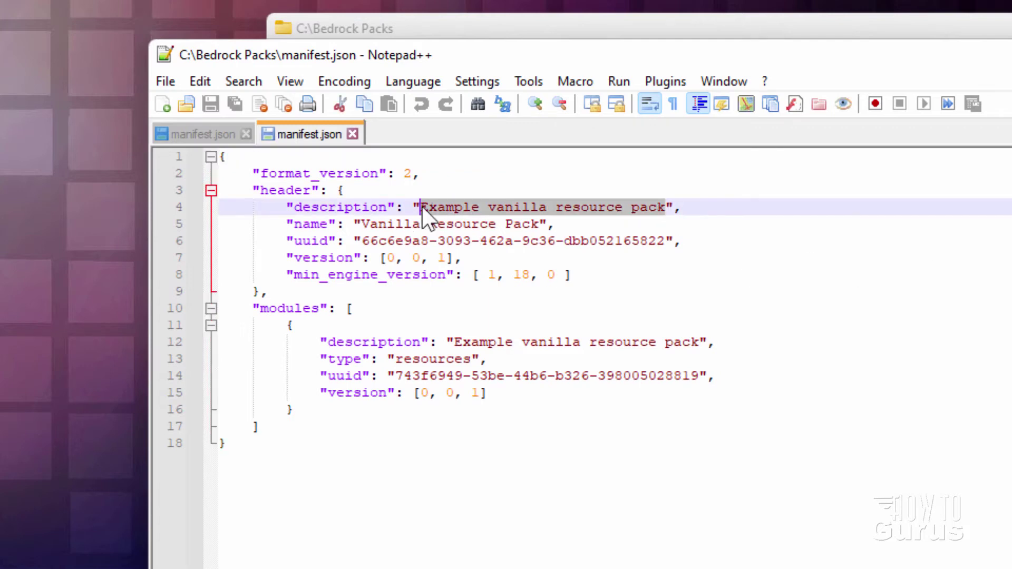
{"action": "type", "text": "Custom Pain"}
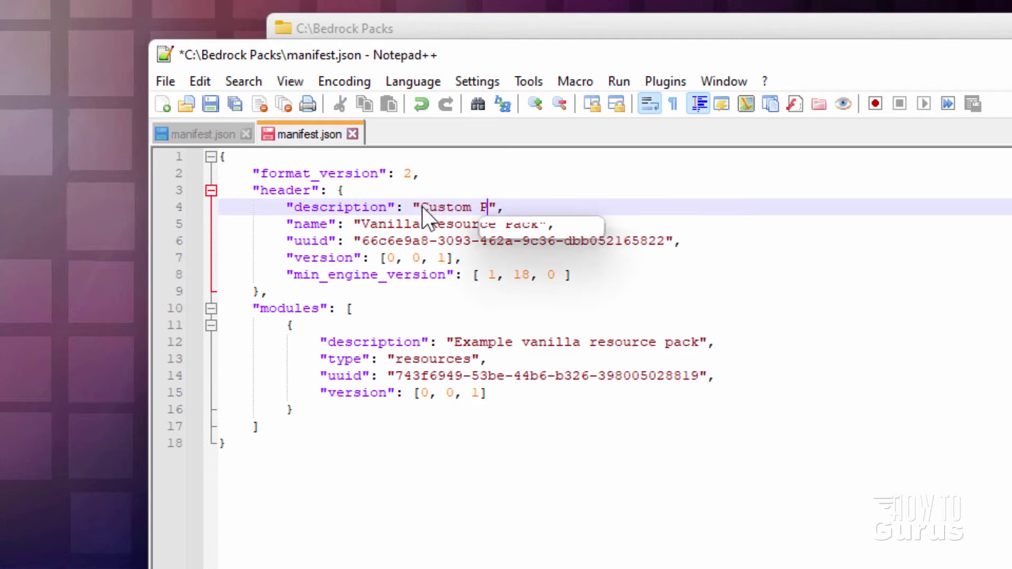
{"action": "type", "text": "tings"}
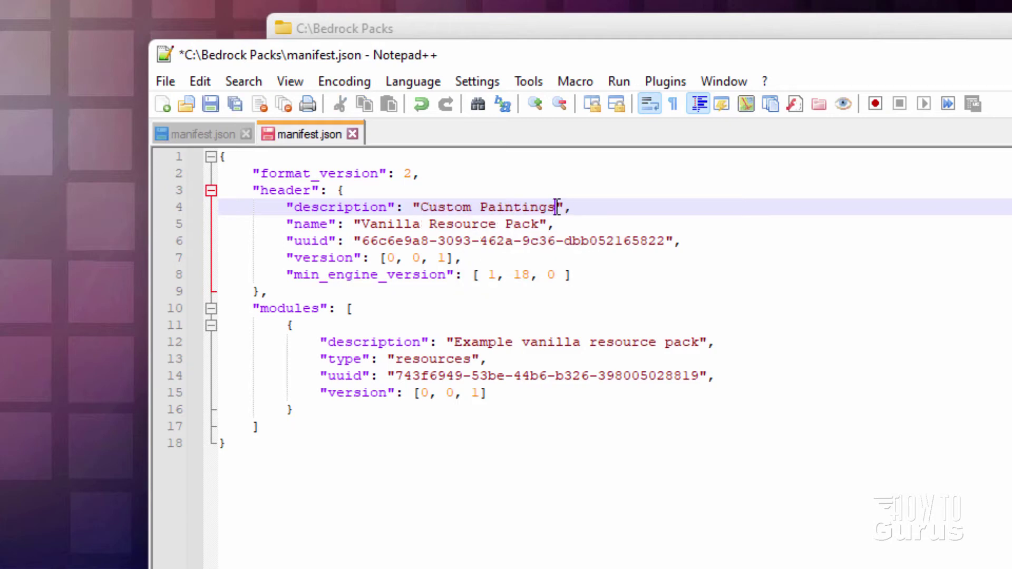
Copy 'Custom Paintings' into the pack name and the module description, replacing 'Vanilla Resource Pack'
{"action": "double_click", "coordinate": [487, 205]}
{"action": "left_click_drag", "start_coordinate": [487, 203], "coordinate": [427, 202]}
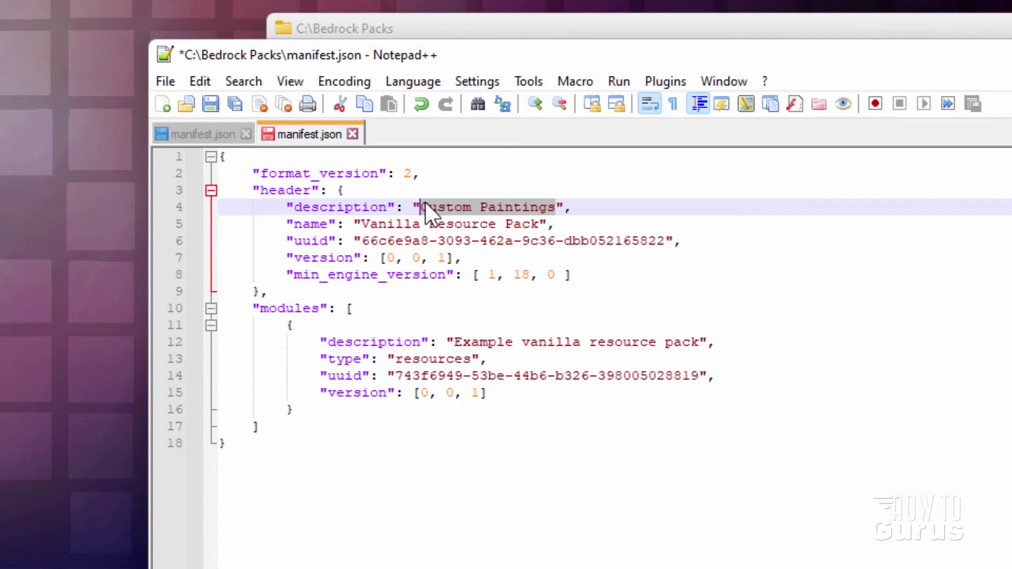
{"action": "key", "text": "ctrl+c"}
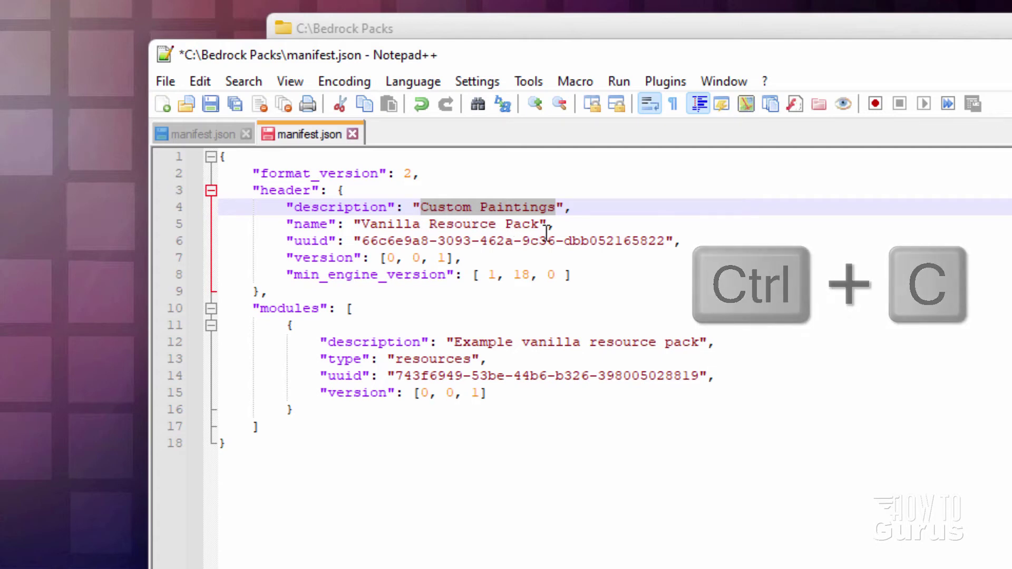
{"action": "left_click_drag", "start_coordinate": [540, 224], "coordinate": [362, 224]}
{"action": "key", "text": "ctrl+v"}
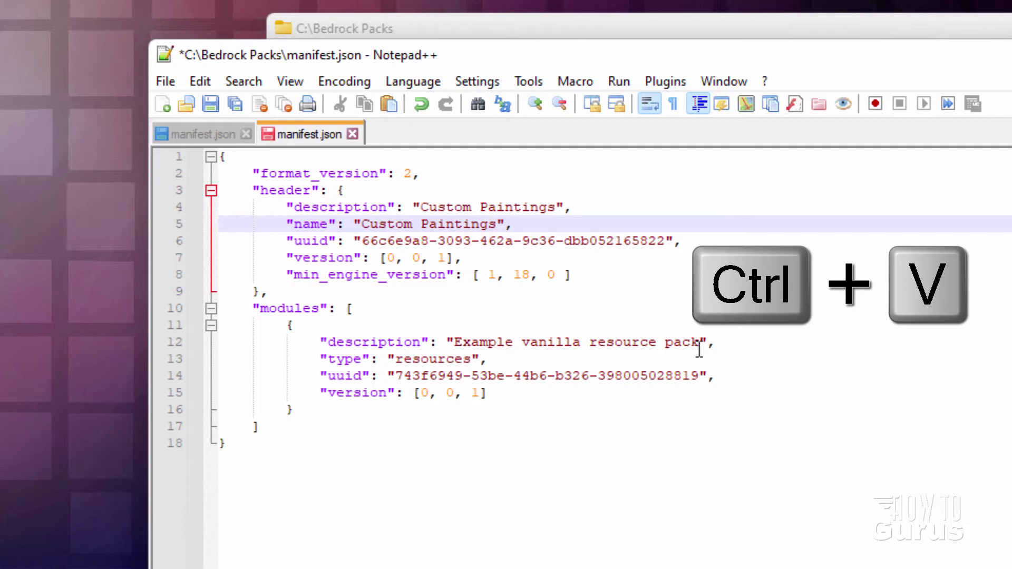
{"action": "left_click_drag", "start_coordinate": [698, 347], "coordinate": [457, 339]}
{"action": "key", "text": "ctrl+v"}
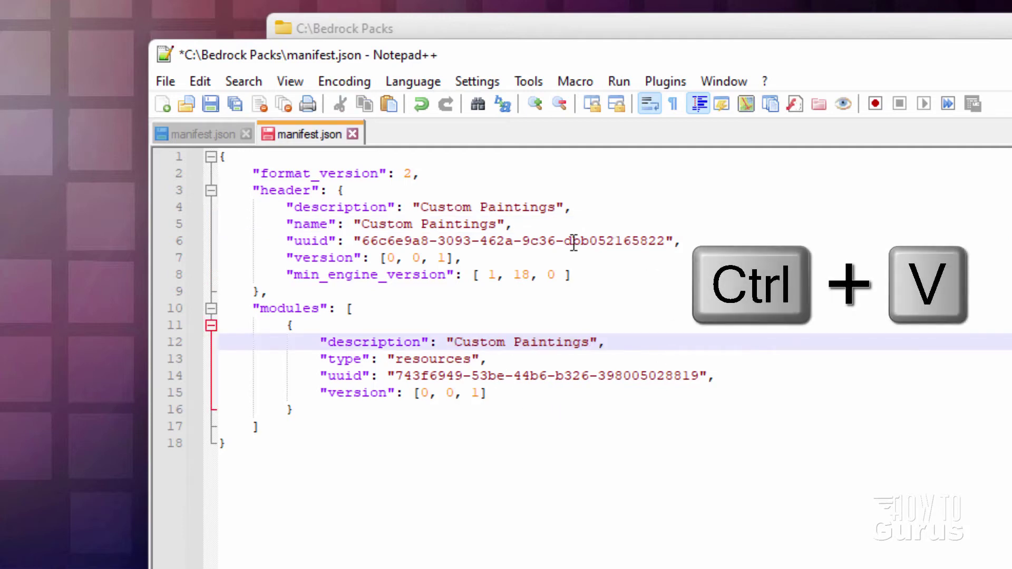
Change the last two digits of the header uuid to 41
{"action": "left_click", "coordinate": [316, 243]}
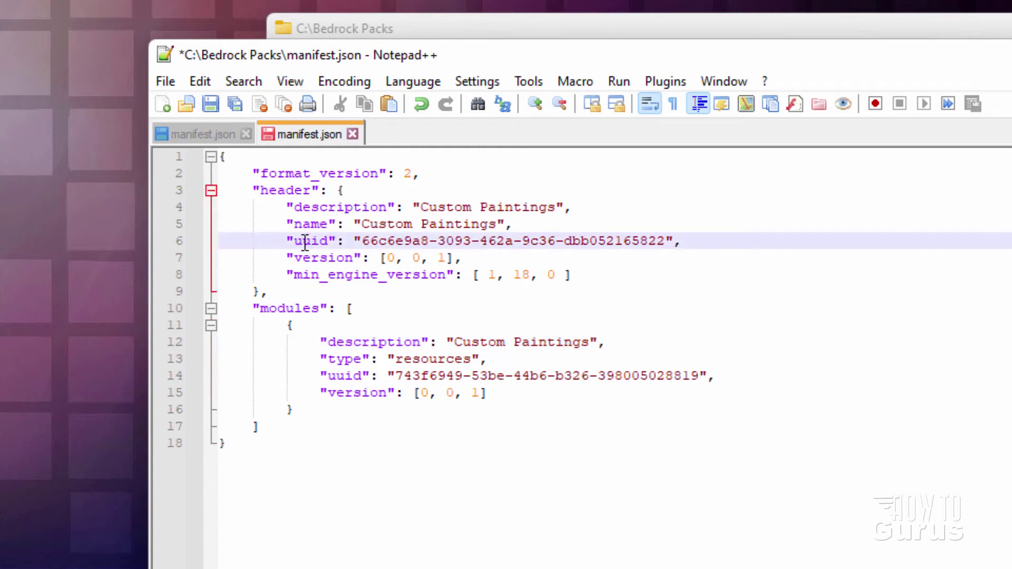
{"action": "double_click", "coordinate": [306, 241]}
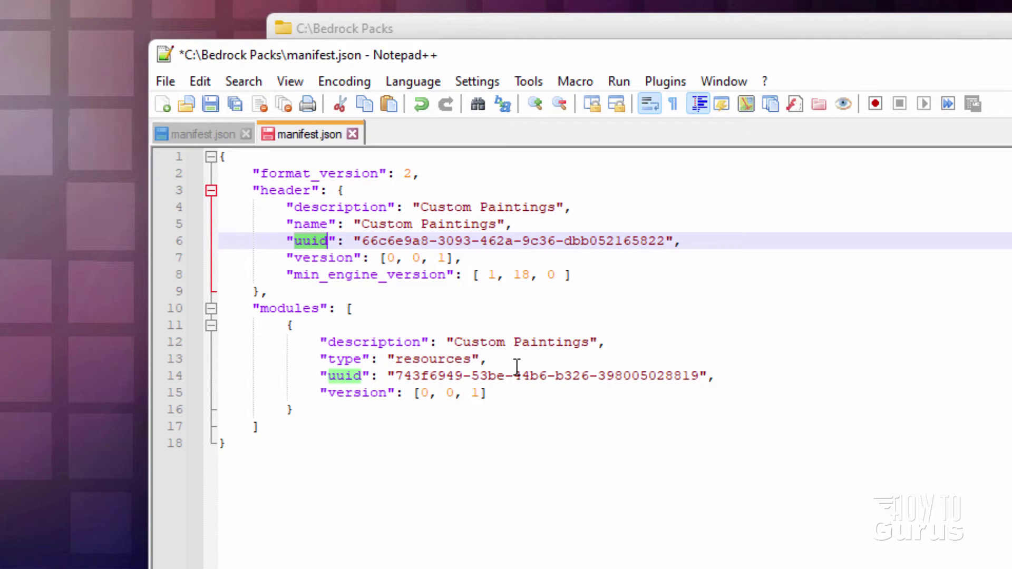
{"action": "left_click", "coordinate": [666, 241]}
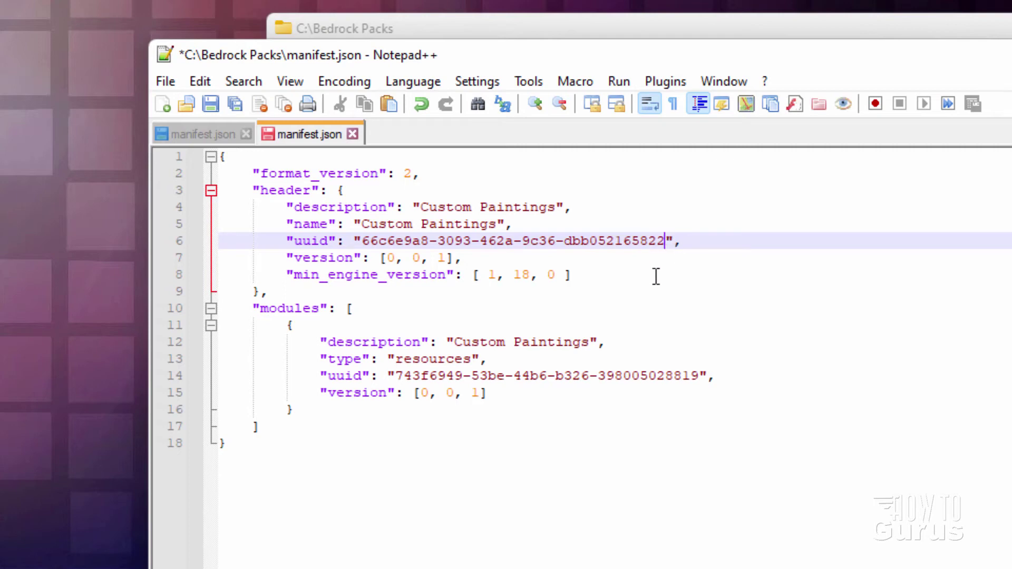
{"action": "key", "text": "BackSpace"}
{"action": "key", "text": "BackSpace"}
{"action": "type", "text": "41"}
Change the module uuid's final characters to 38, then select the header uuid value
{"action": "left_click", "coordinate": [700, 376]}
{"action": "key", "text": "BackSpace"}
{"action": "key", "text": "BackSpace"}
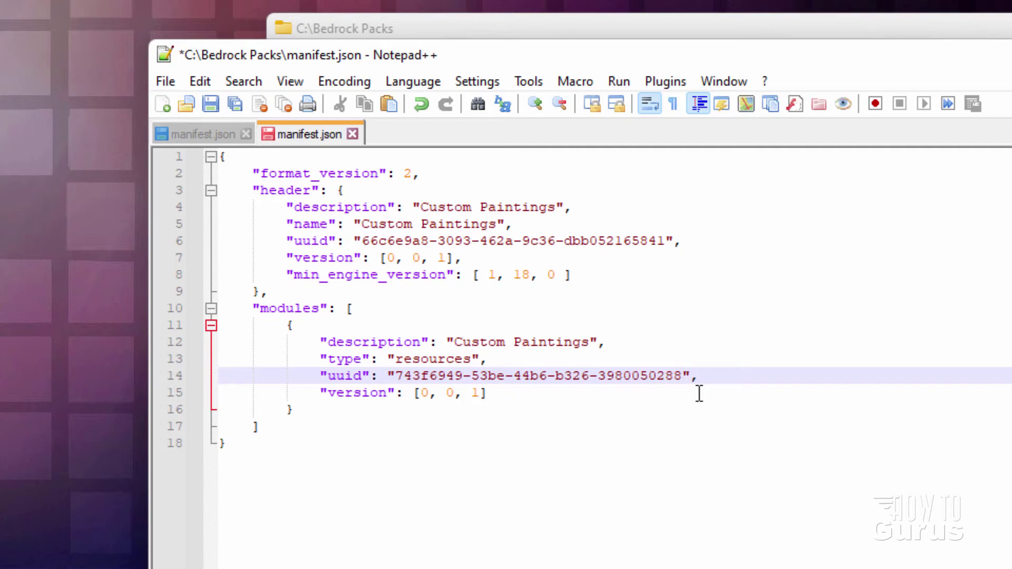
{"action": "type", "text": "38"}
{"action": "left_click", "coordinate": [745, 386]}
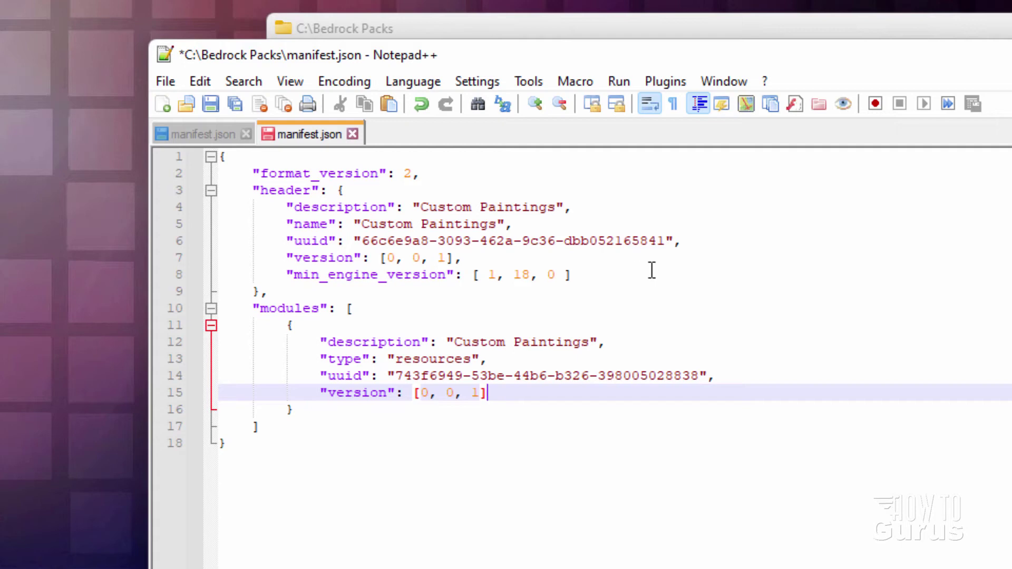
{"action": "left_click_drag", "start_coordinate": [666, 241], "coordinate": [362, 241]}
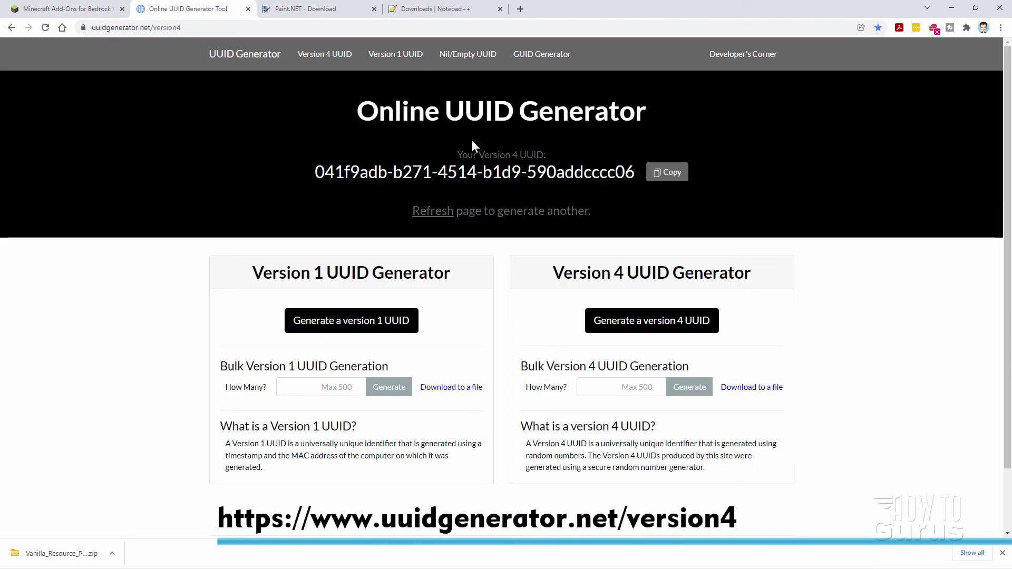
Copy a generated version 4 UUID and paste it over the header uuid
{"action": "left_click", "coordinate": [174, 28]}
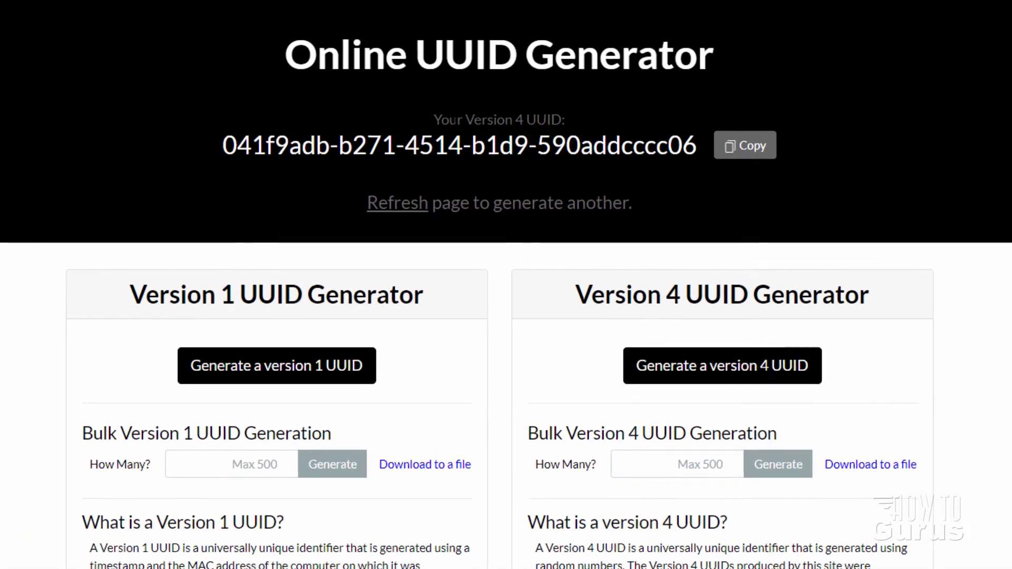
{"action": "left_click", "coordinate": [746, 151]}
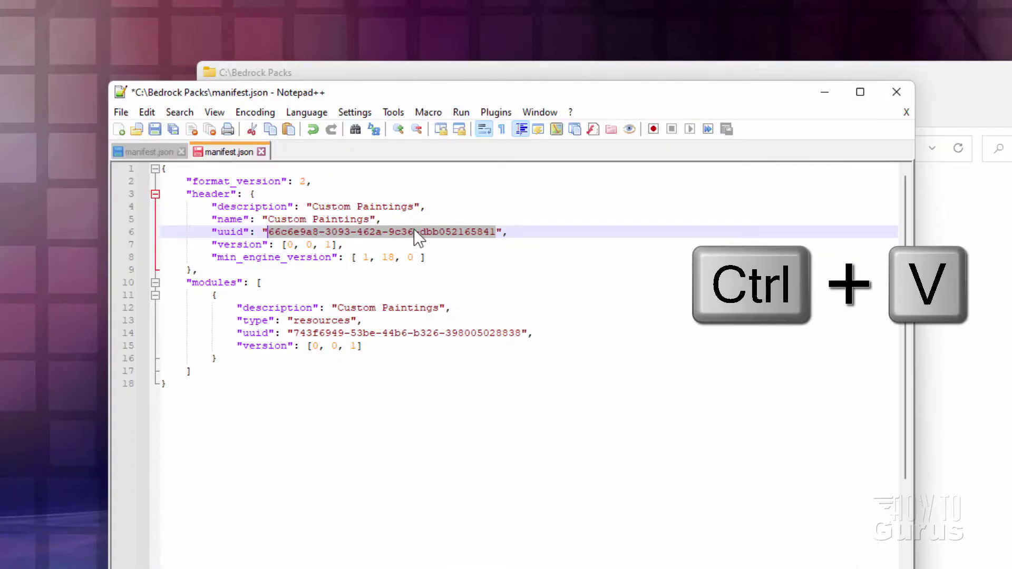
{"action": "key", "text": "ctrl+v"}
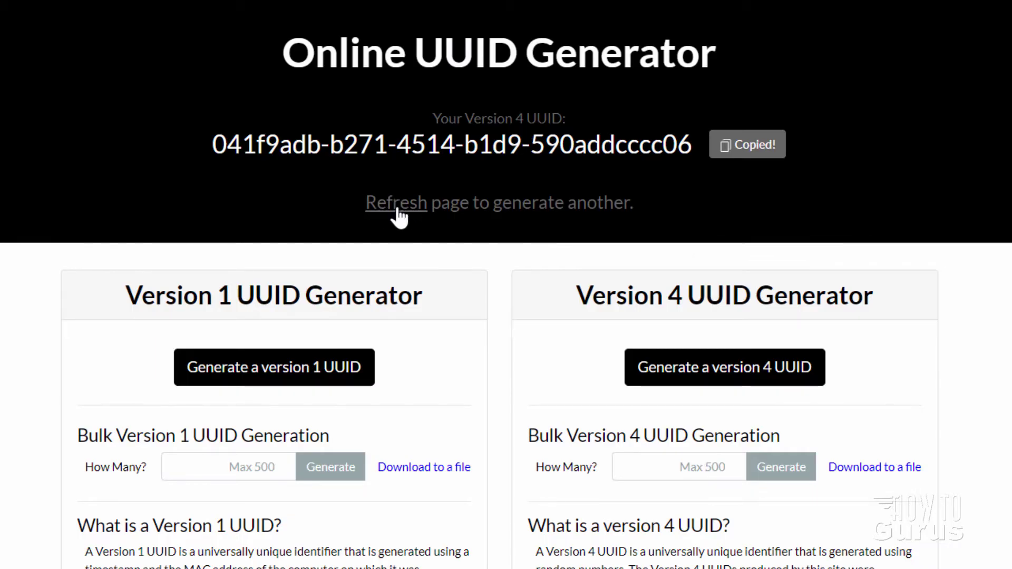
Paste a fresh UUID over the module uuid, restore the trailing comma, and save manifest.json
{"action": "left_click", "coordinate": [396, 204]}
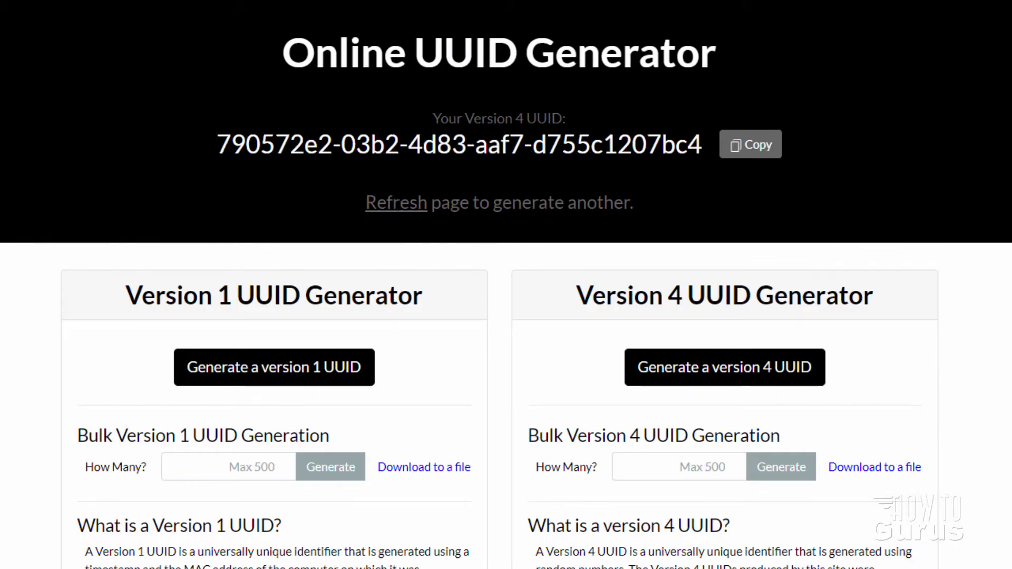
{"action": "left_click", "coordinate": [763, 156]}
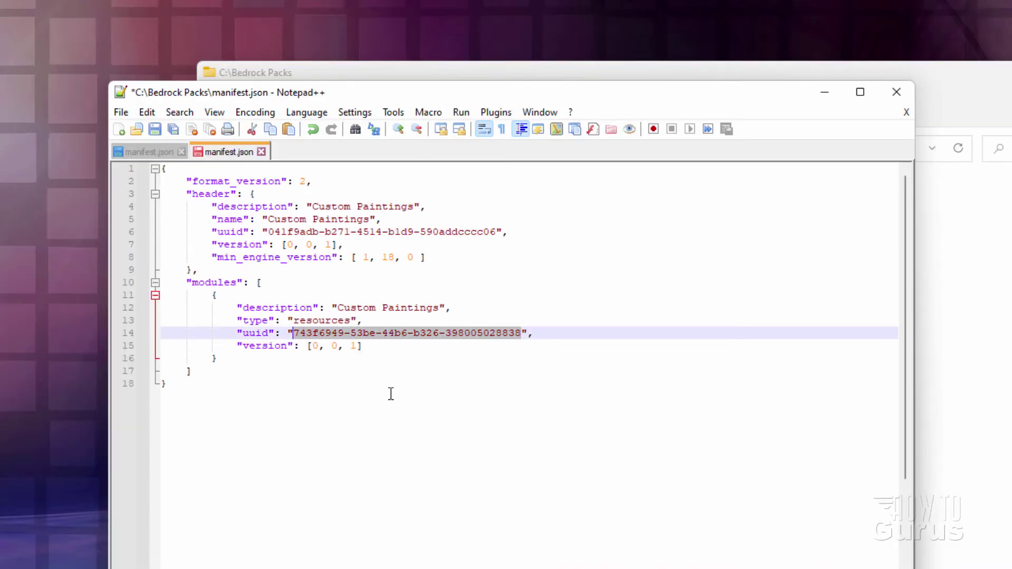
{"action": "key", "text": "ctrl+v"}
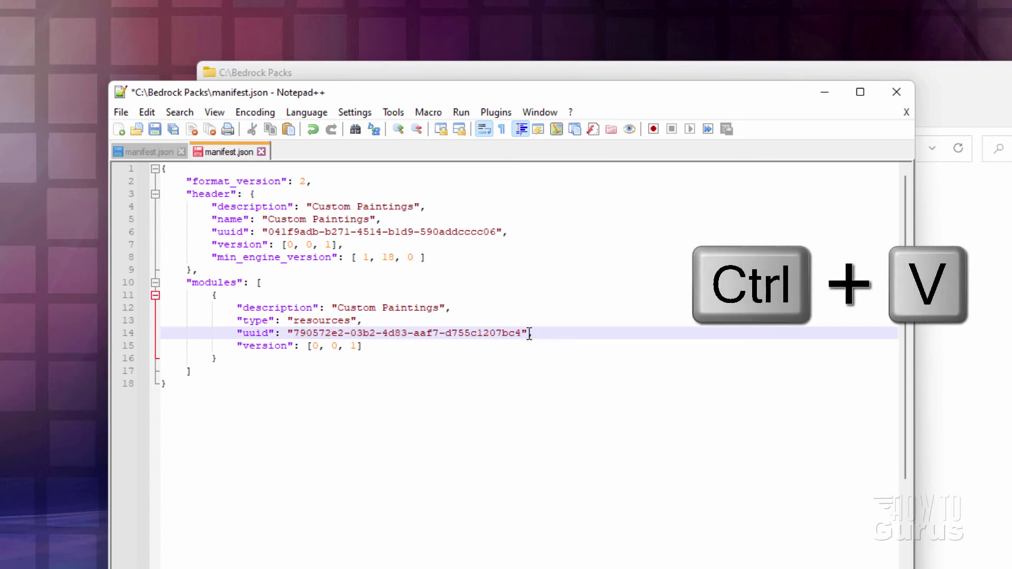
{"action": "type", "text": ","}
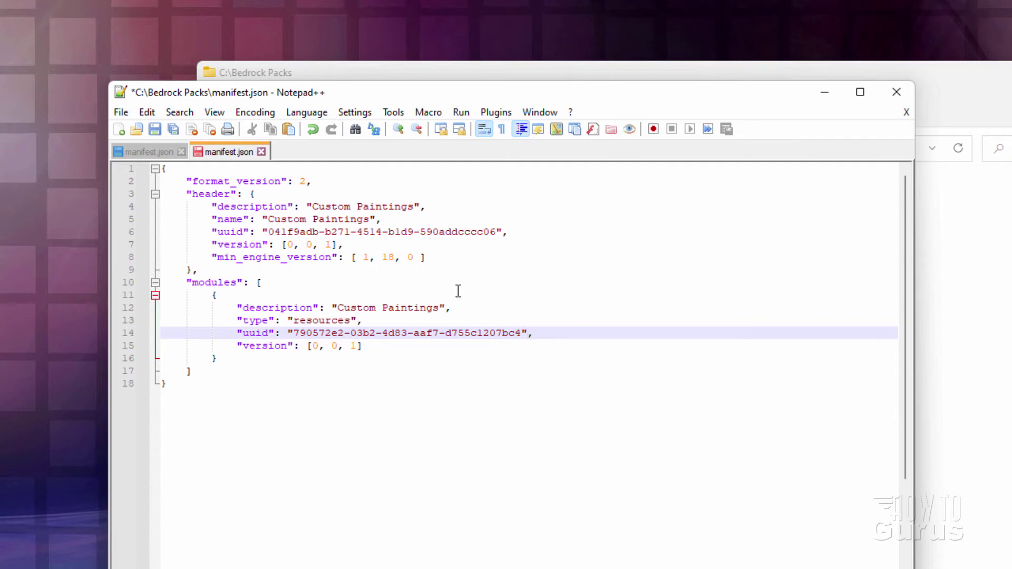
{"action": "left_click", "coordinate": [152, 129]}
Close the manifest editor and confirm pack_icon.png measures 256 x 256
{"action": "left_click", "coordinate": [896, 92]}
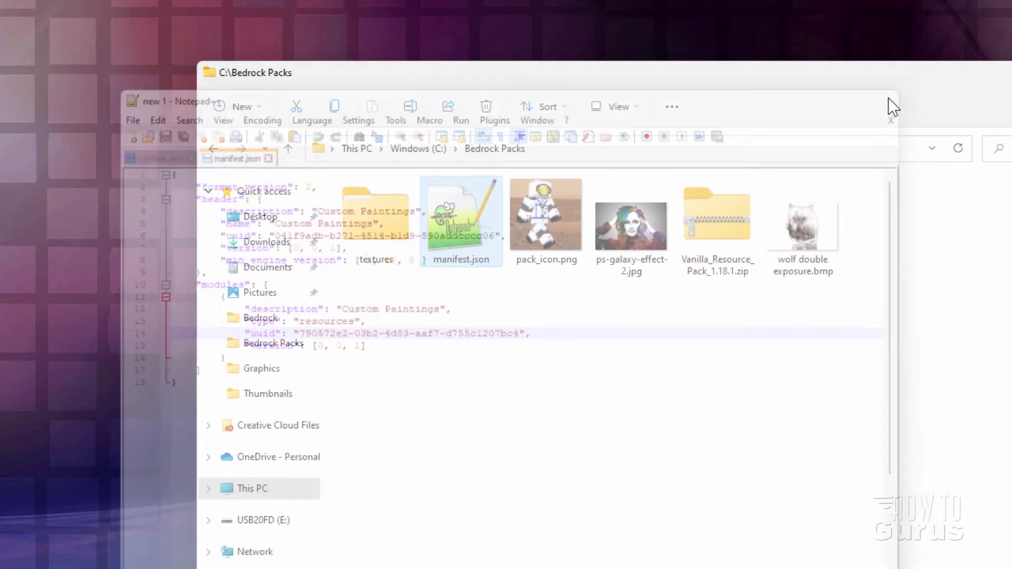
{"action": "left_click_drag", "start_coordinate": [844, 83], "coordinate": [729, 73]}
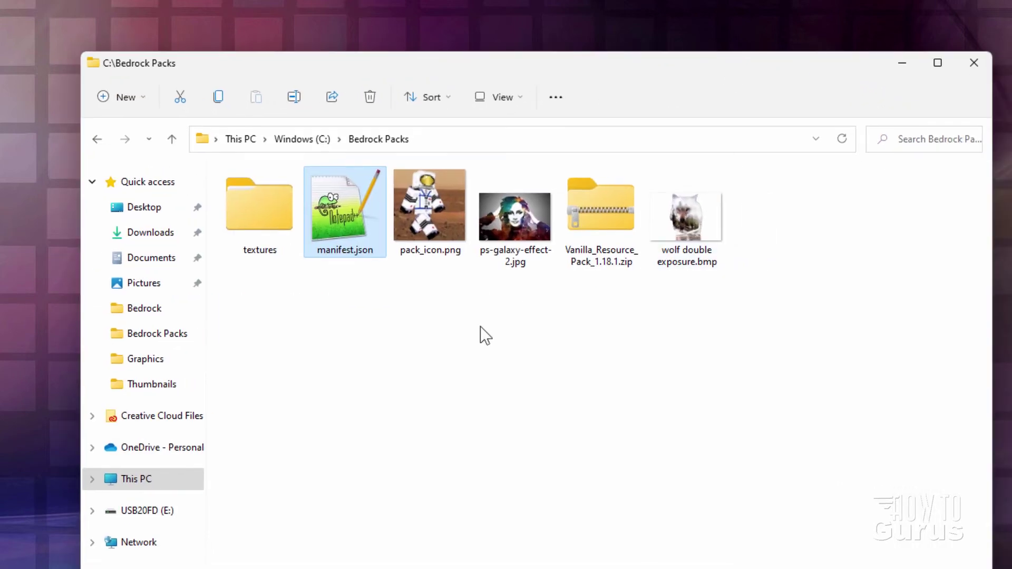
{"action": "left_click", "coordinate": [424, 219]}
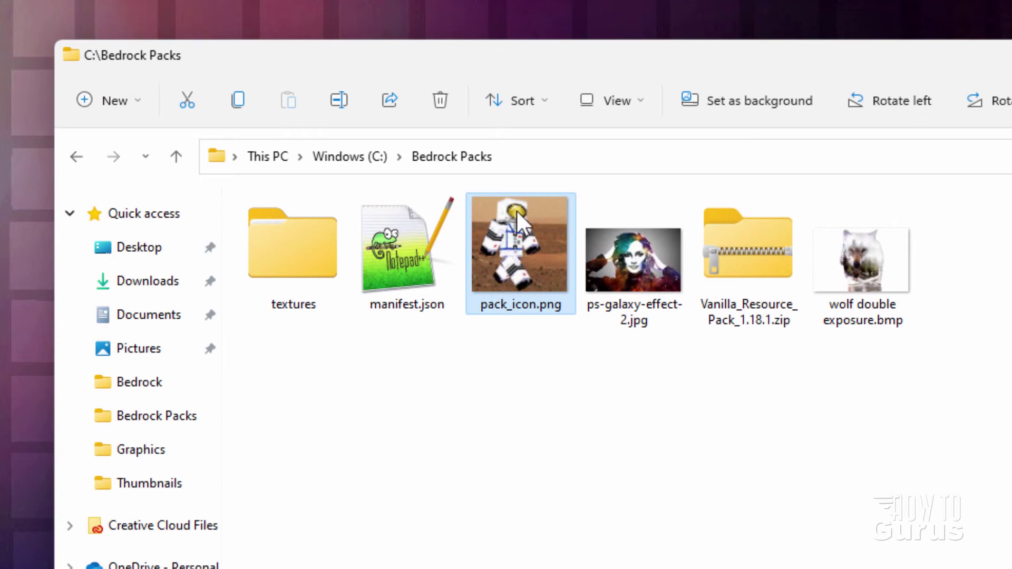
{"action": "mouse_move", "coordinate": [531, 265]}
{"action": "mouse_move", "coordinate": [533, 235]}
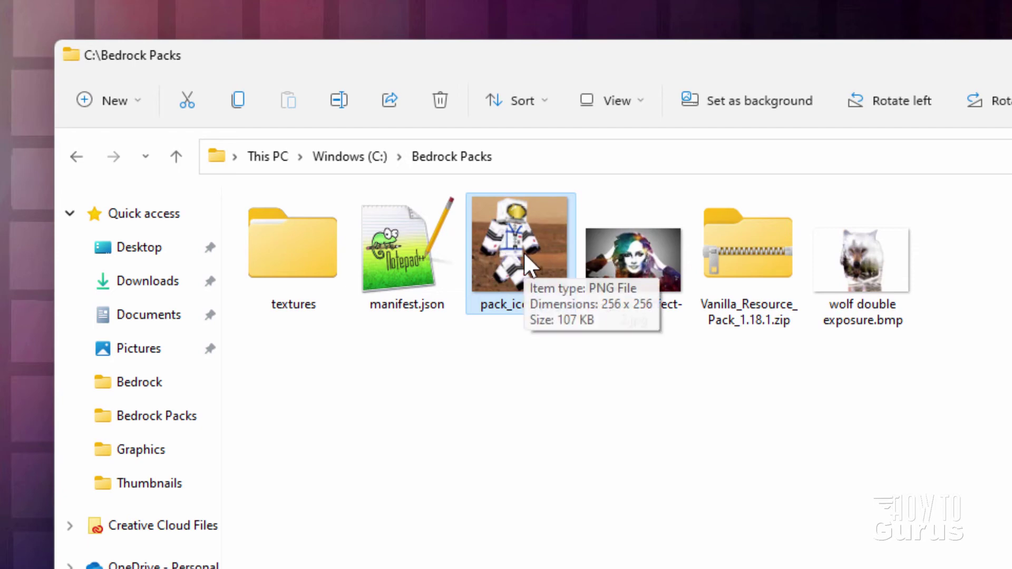
Select the textures folder, manifest.json and pack_icon.png together
{"action": "left_click", "coordinate": [274, 268]}
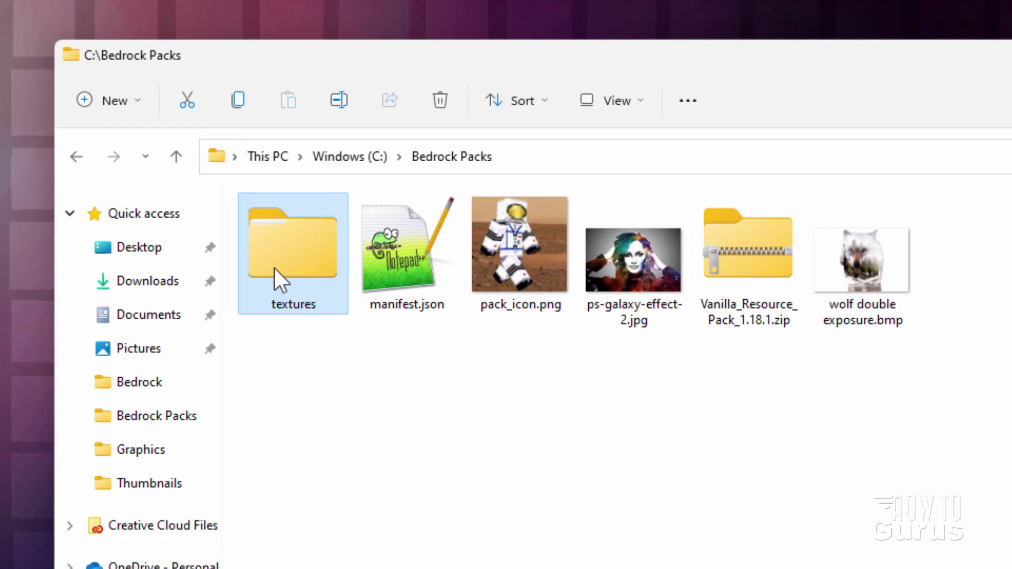
{"action": "left_click", "coordinate": [380, 260], "text": "ctrl"}
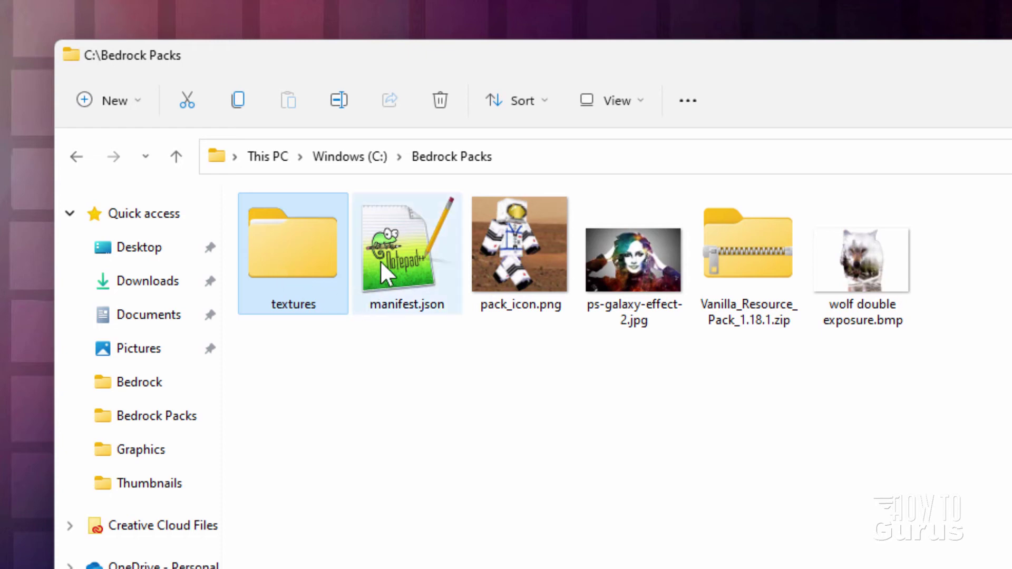
{"action": "left_click", "coordinate": [508, 248], "text": "ctrl"}
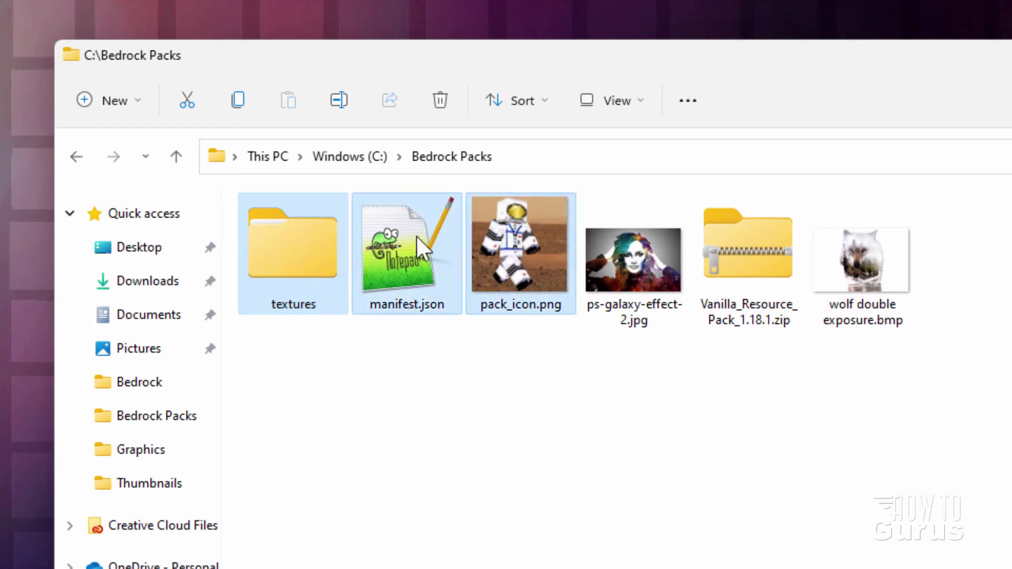
Compress the three selected items into manifest.zip
{"action": "right_click", "coordinate": [401, 232]}
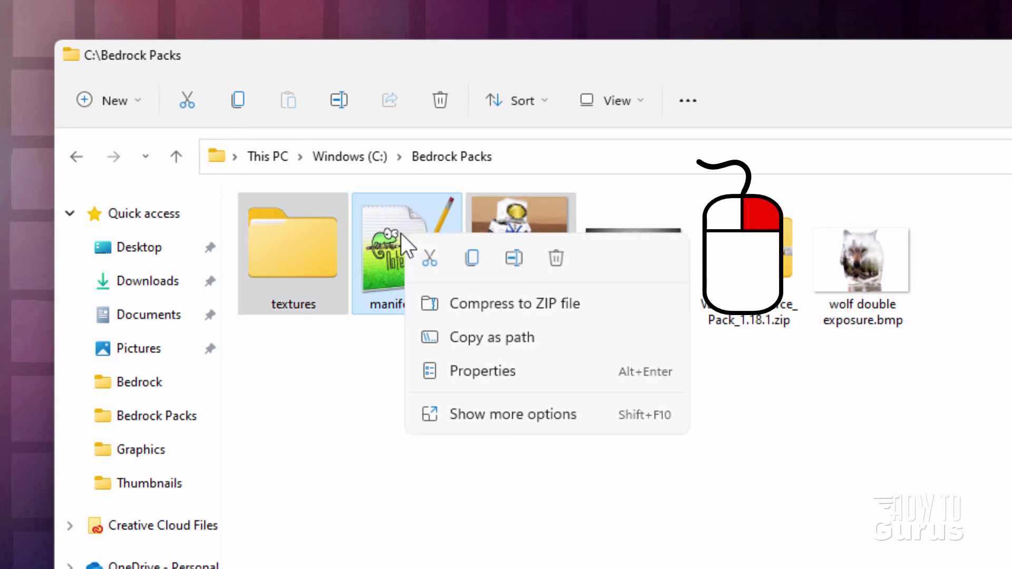
{"action": "left_click", "coordinate": [503, 304]}
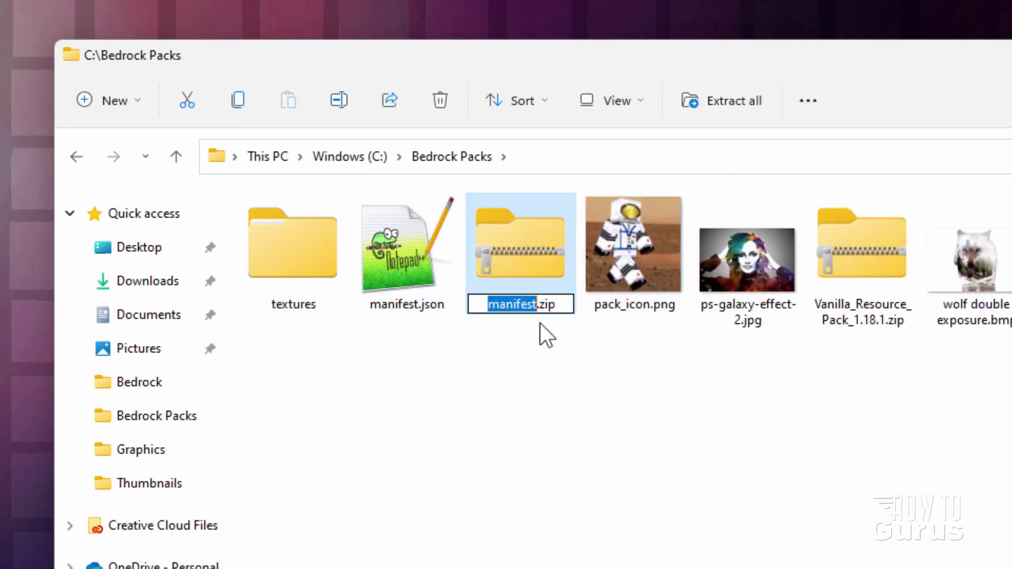
{"action": "left_click", "coordinate": [543, 337]}
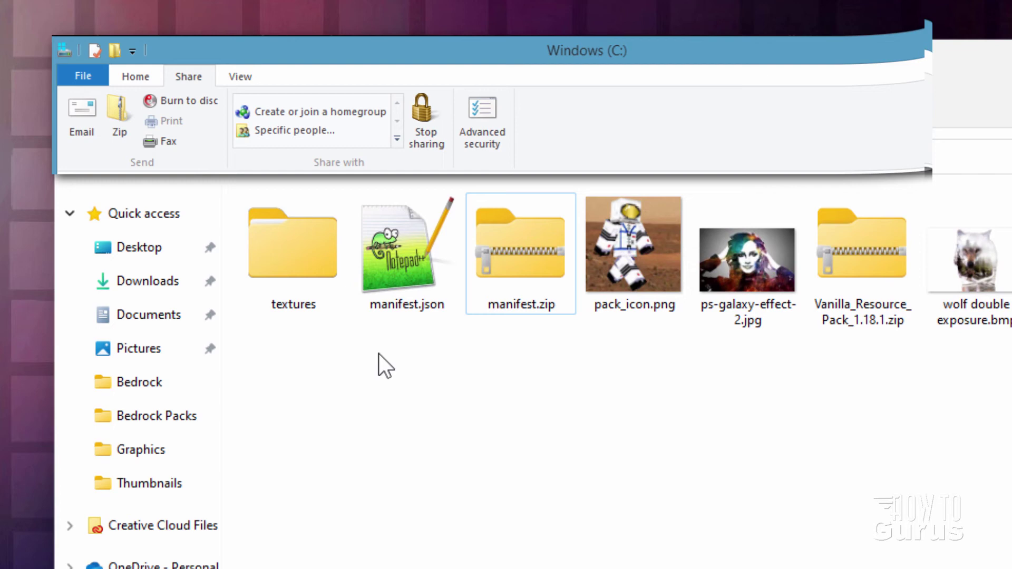
Rename manifest.zip to Custom-Paintings.zip
{"action": "left_click", "coordinate": [515, 257]}
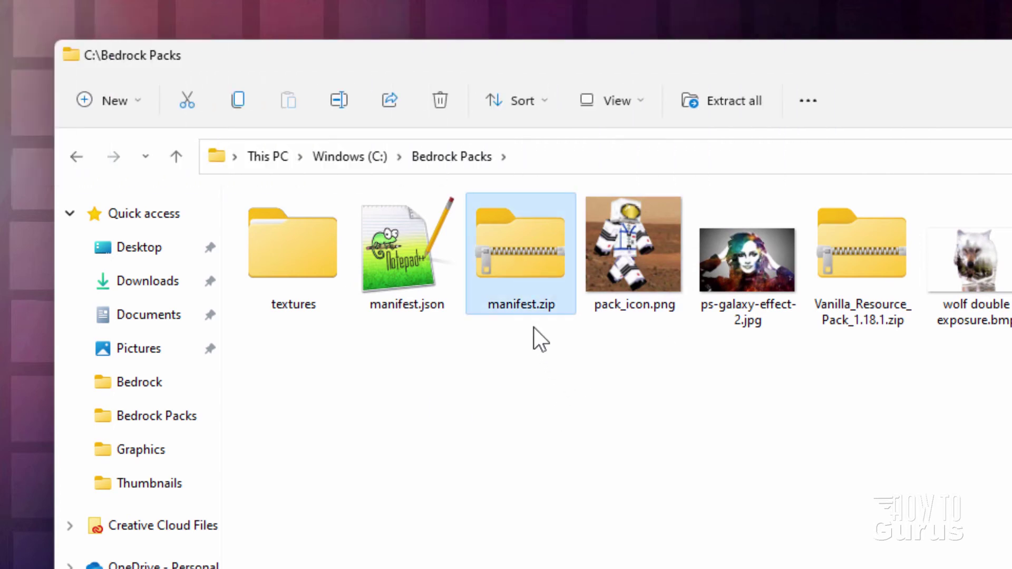
{"action": "left_click", "coordinate": [513, 306]}
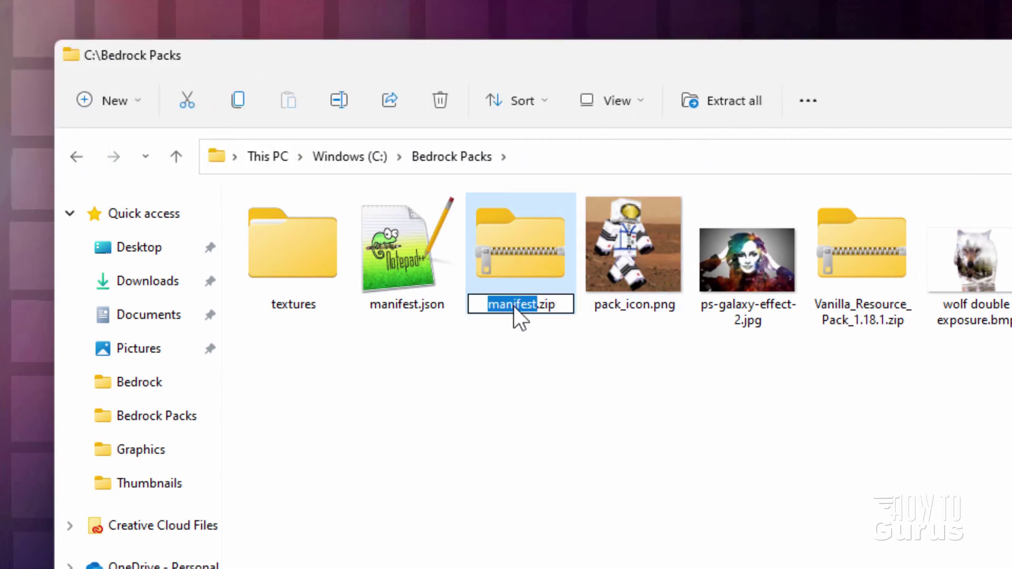
{"action": "type", "text": "Custom"}
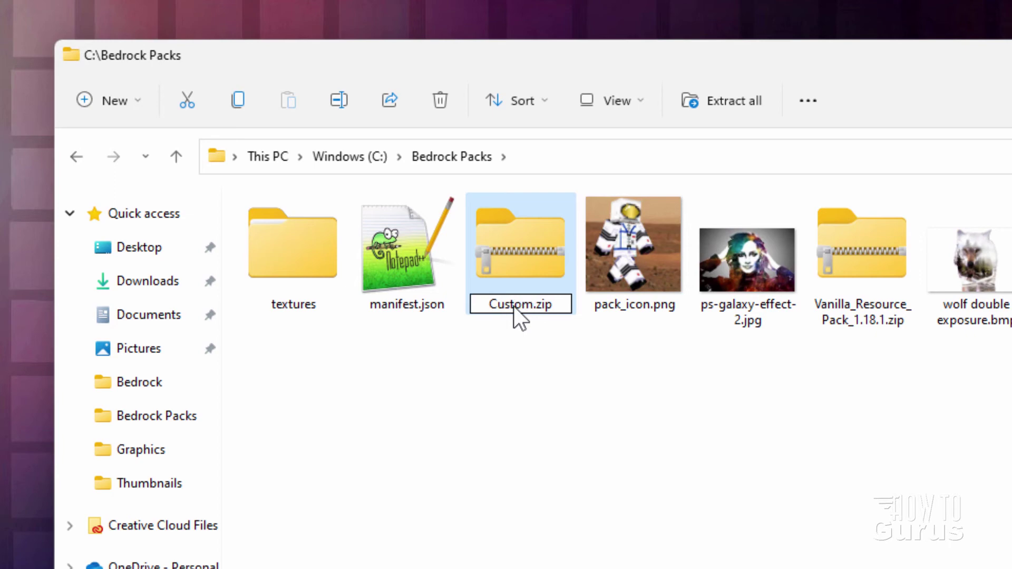
{"action": "type", "text": "-Paintings"}
{"action": "key", "text": "Return"}
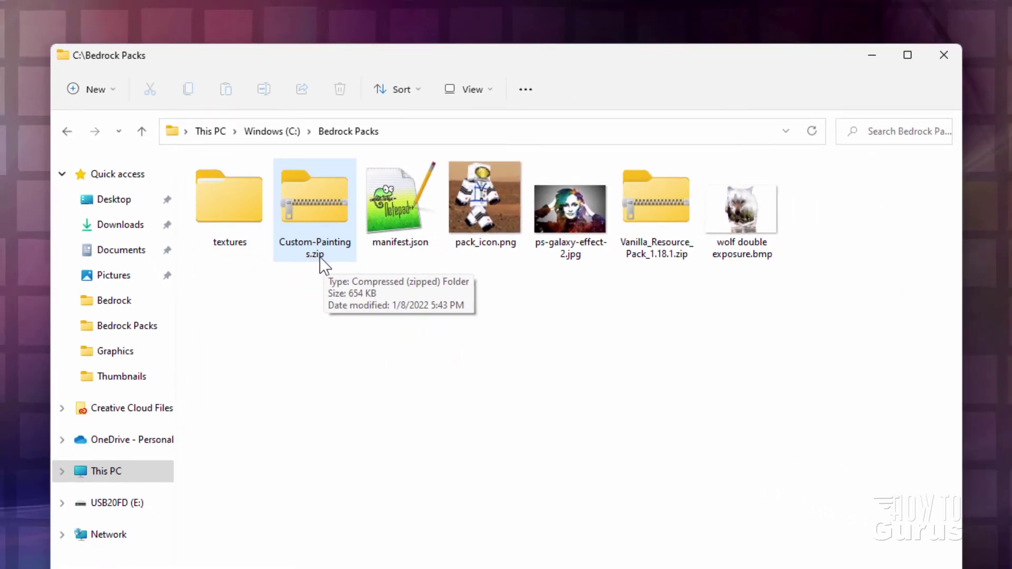
Change Custom-Paintings.zip to Custom-Paintings.mcpack, accepting the extension-change warning
{"action": "left_click", "coordinate": [488, 93]}
{"action": "mouse_move", "coordinate": [471, 358]}
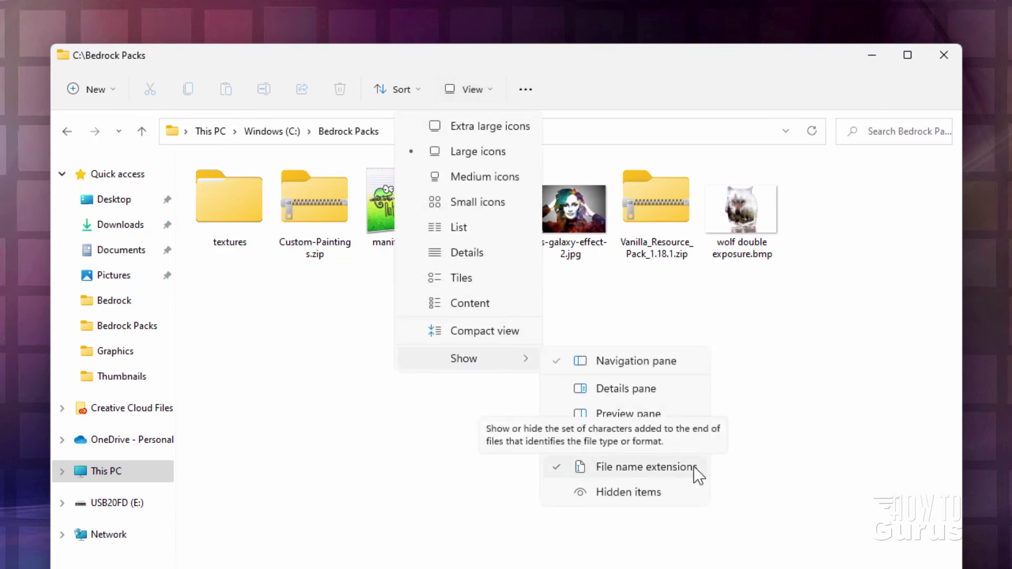
{"action": "left_click", "coordinate": [428, 431]}
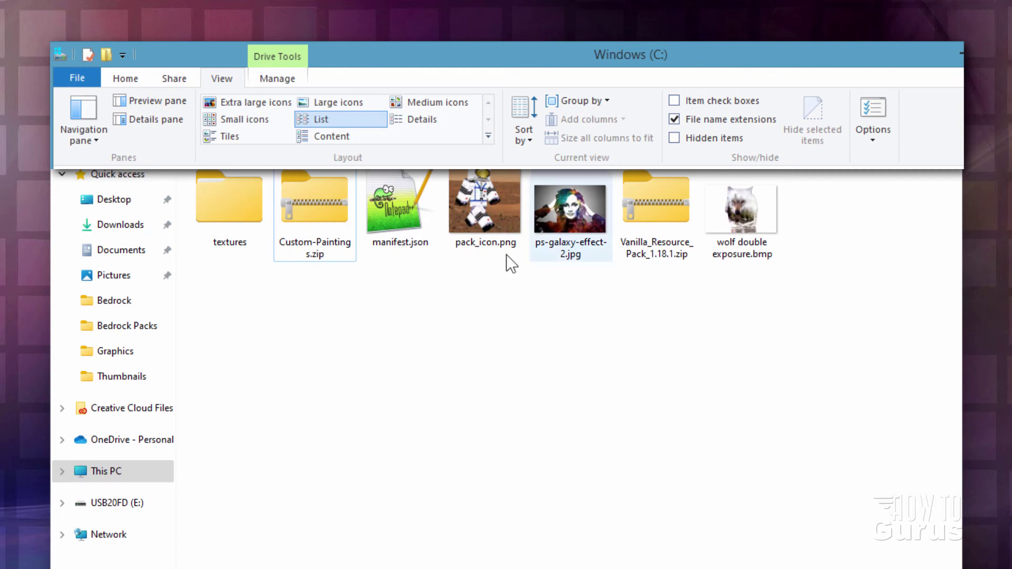
{"action": "left_click", "coordinate": [318, 257]}
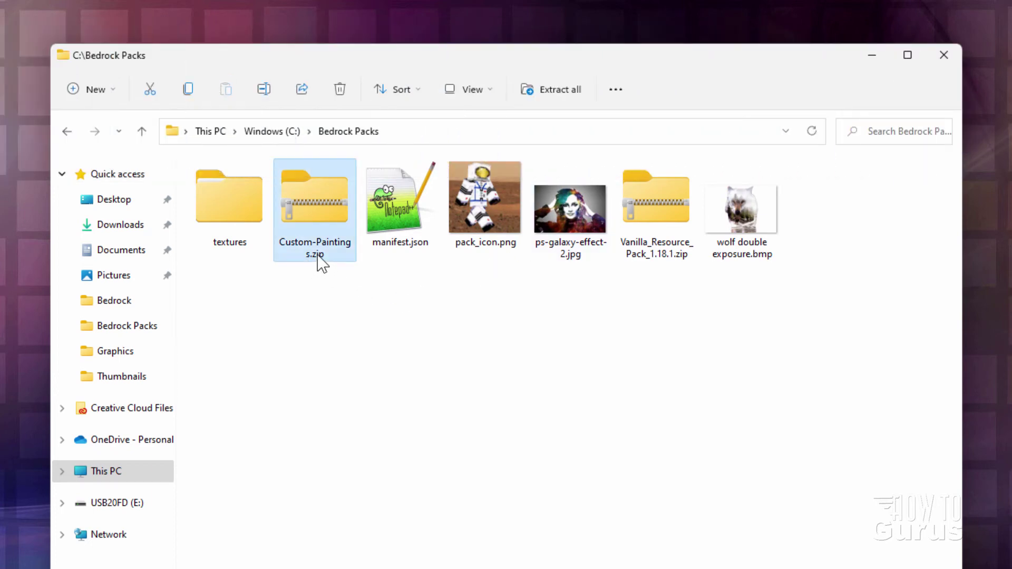
{"action": "left_click", "coordinate": [342, 255]}
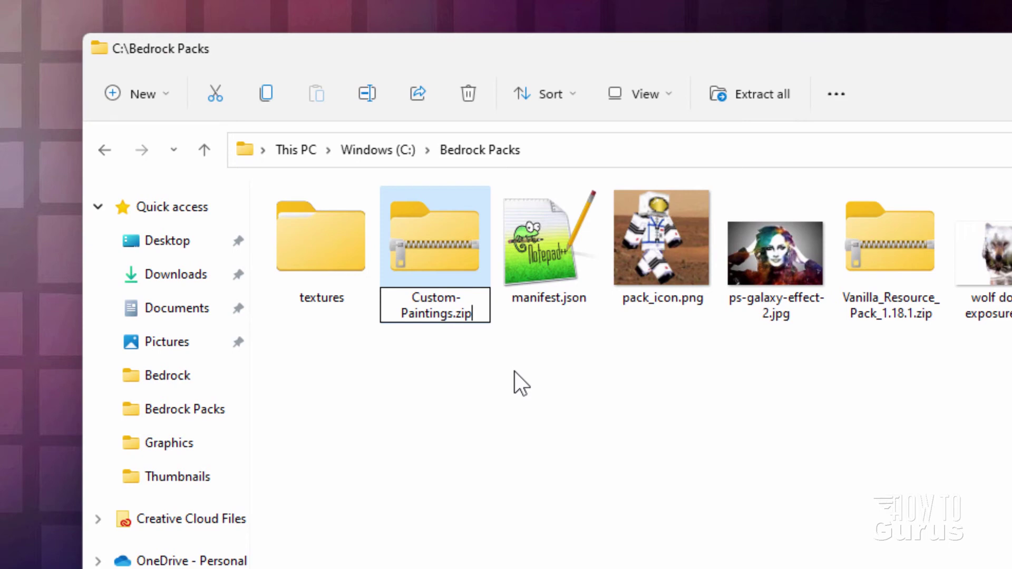
{"action": "key", "text": "BackSpace"}
{"action": "key", "text": "BackSpace"}
{"action": "key", "text": "BackSpace"}
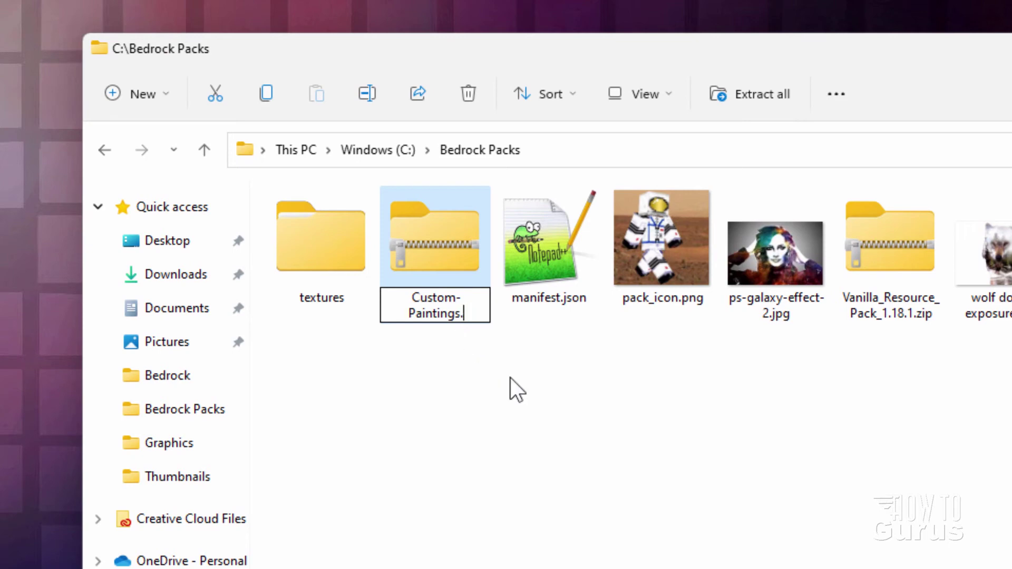
{"action": "type", "text": "mcpack"}
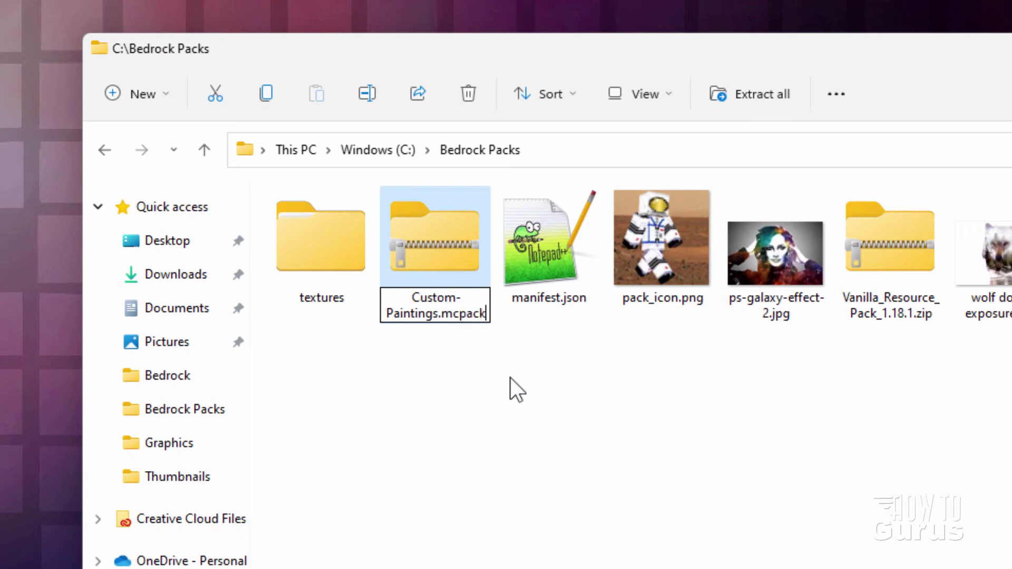
{"action": "key", "text": "Return"}
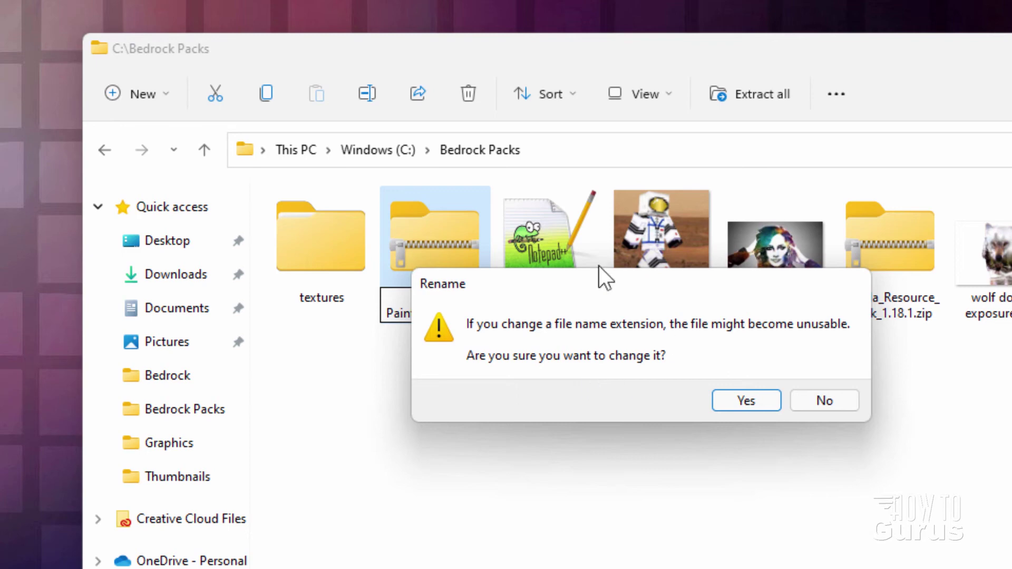
{"action": "left_click", "coordinate": [747, 394]}
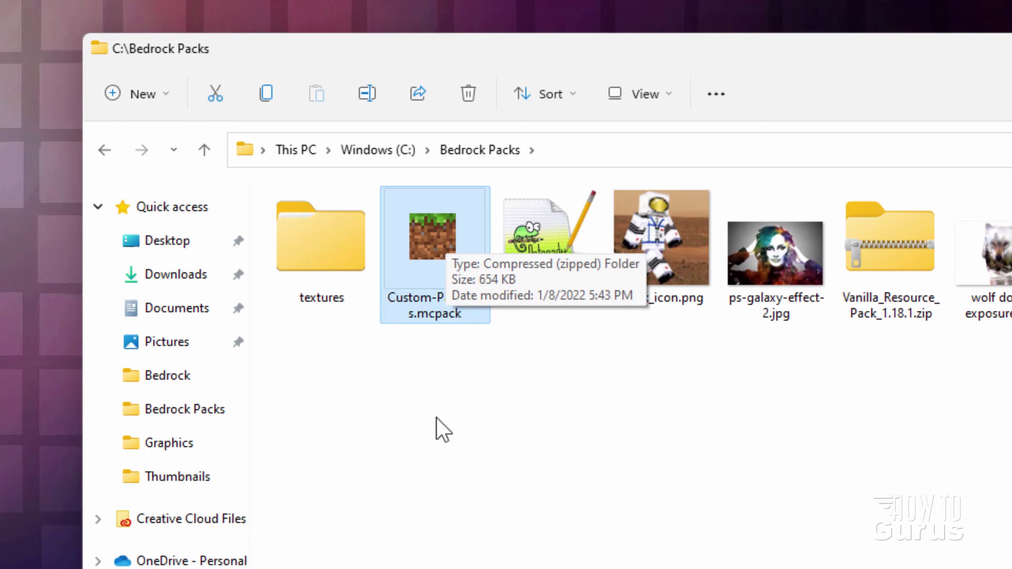
Look inside the textures folder, then return to Bedrock Packs with nothing selected
{"action": "double_click", "coordinate": [333, 261]}
{"action": "left_click", "coordinate": [486, 145]}
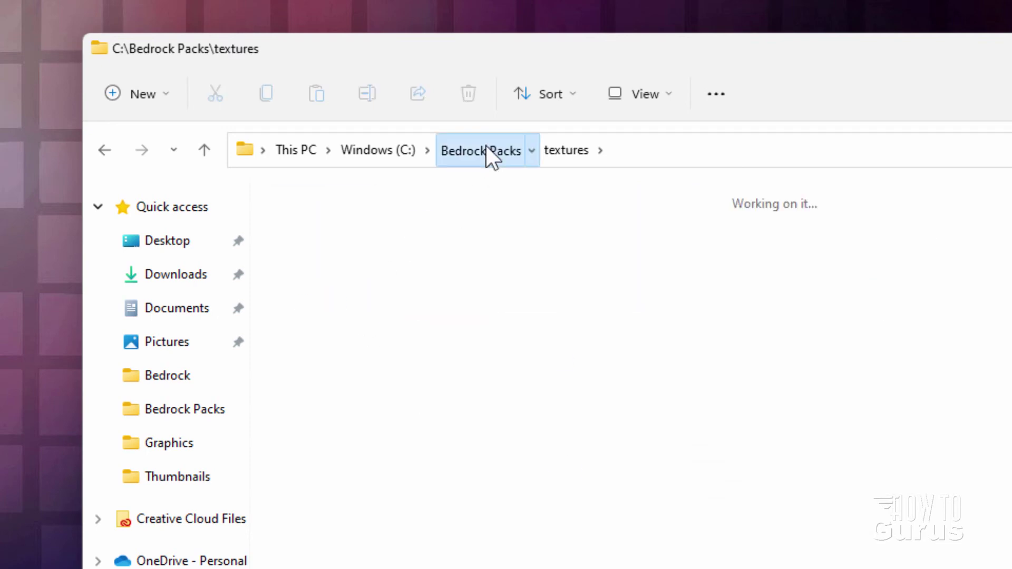
{"action": "left_click", "coordinate": [457, 351]}
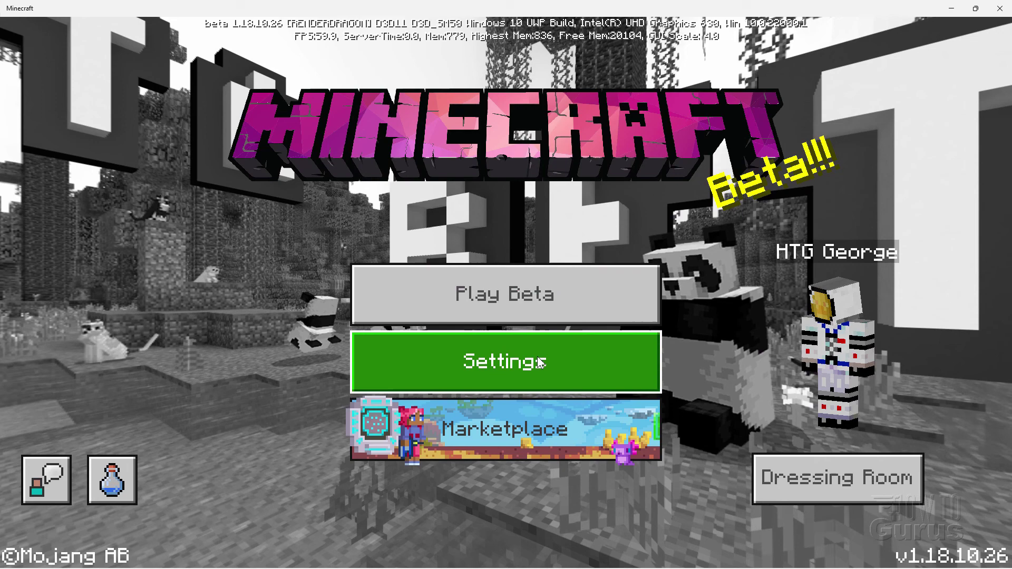
Activate Custom Paintings from My Packs under Global Resources, then go back to the title screen
{"action": "left_click", "coordinate": [538, 357]}
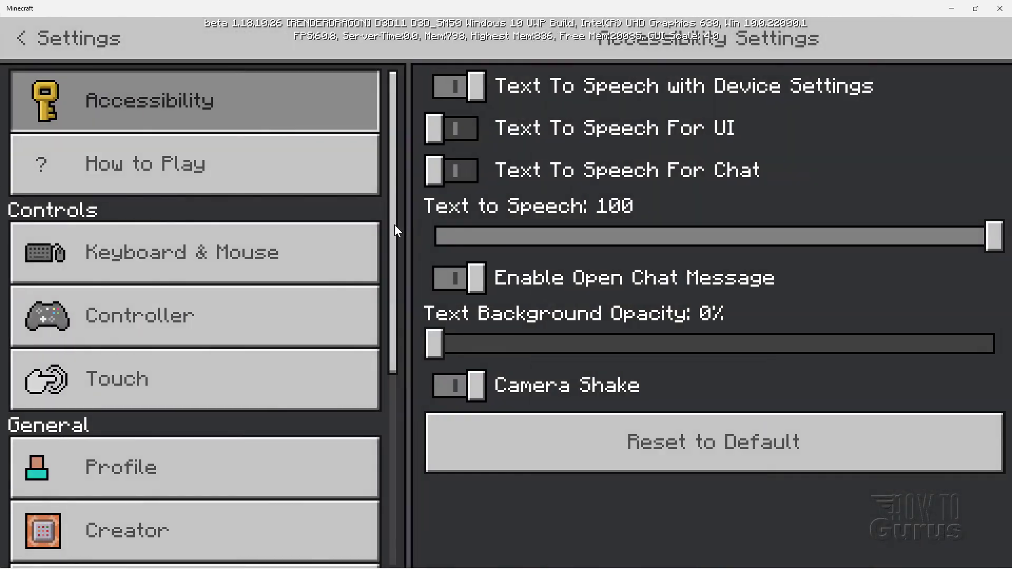
{"action": "left_click_drag", "start_coordinate": [394, 225], "coordinate": [390, 429]}
{"action": "scroll", "coordinate": [212, 390], "scroll_direction": "down", "scroll_amount": 1}
{"action": "left_click", "coordinate": [254, 401]}
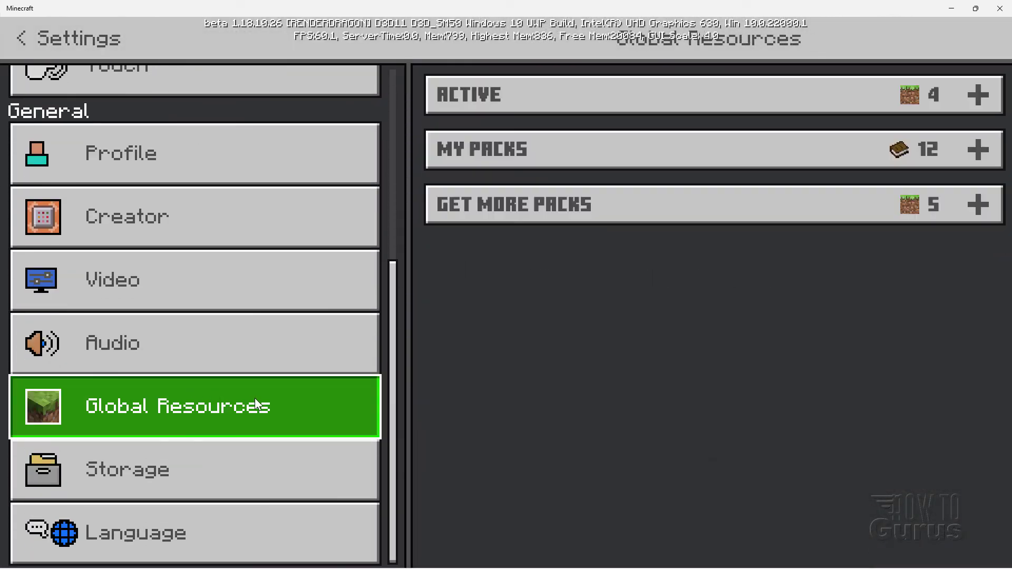
{"action": "left_click", "coordinate": [553, 159]}
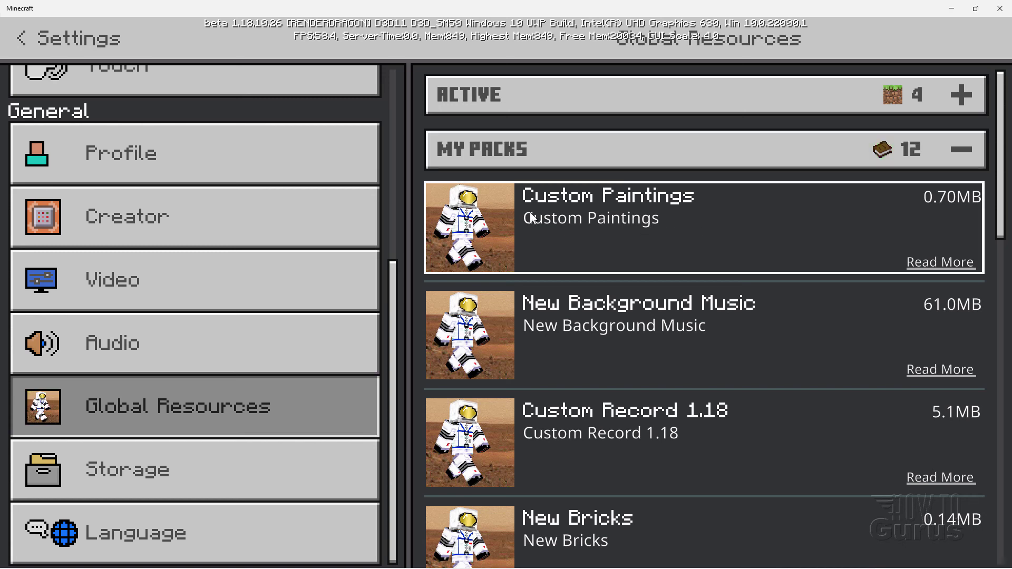
{"action": "left_click", "coordinate": [748, 217]}
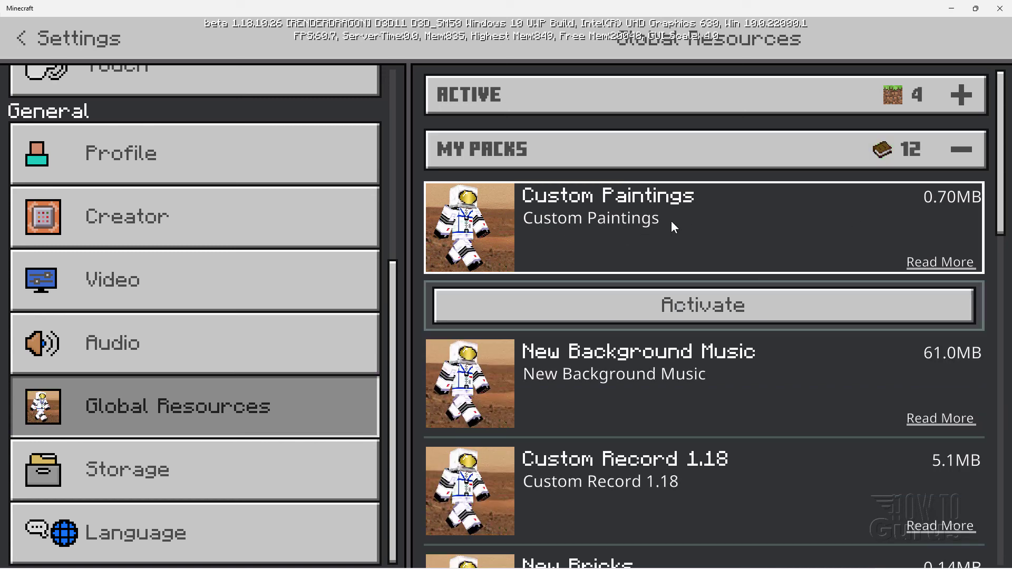
{"action": "left_click", "coordinate": [688, 302]}
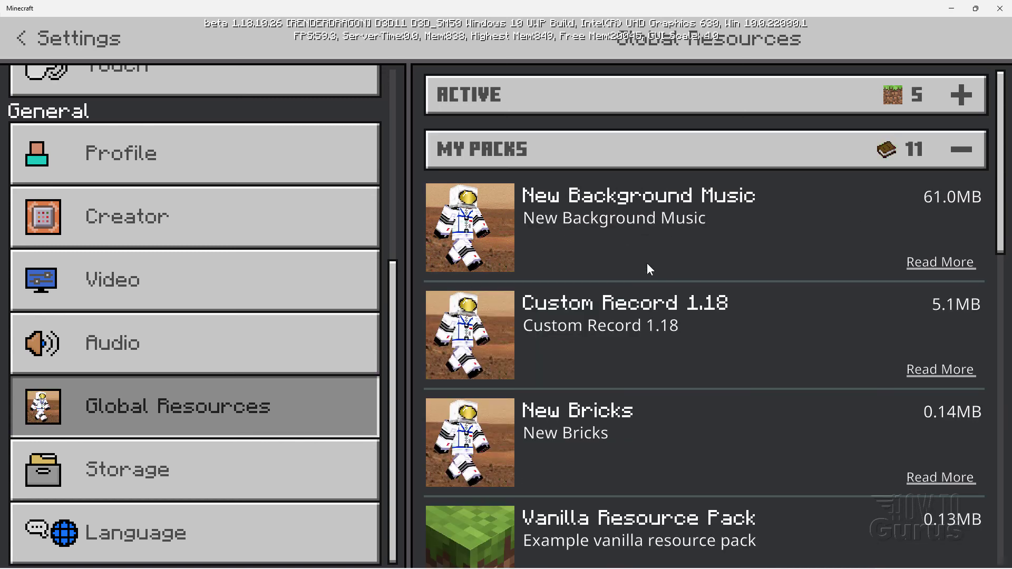
{"action": "left_click", "coordinate": [526, 103]}
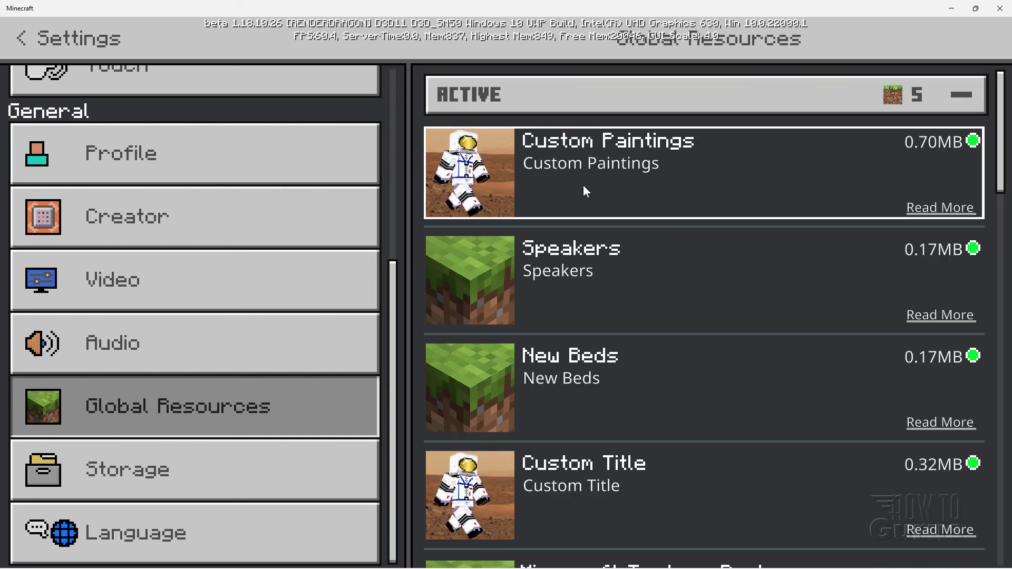
{"action": "left_click", "coordinate": [593, 102]}
{"action": "left_click", "coordinate": [22, 36]}
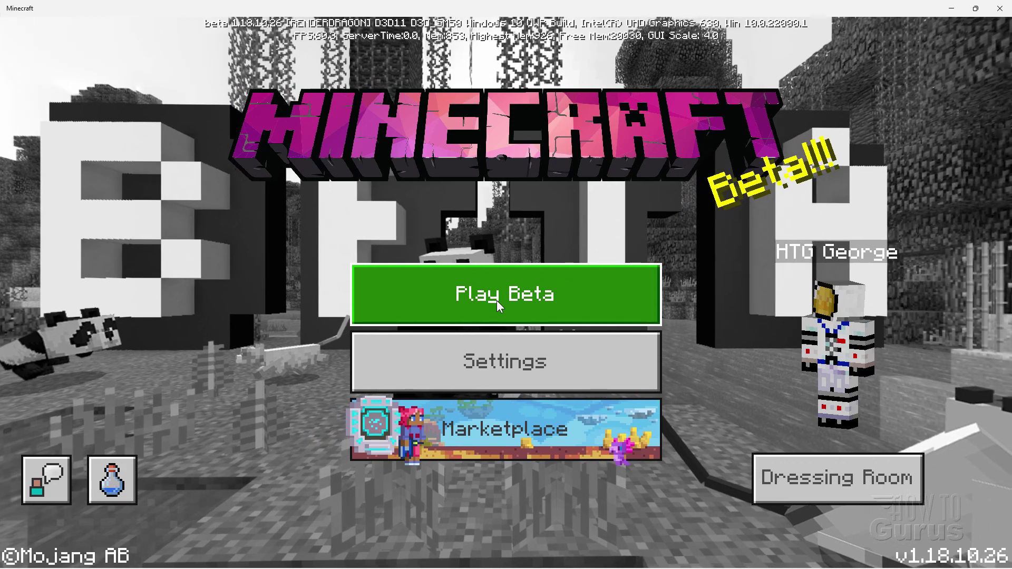
Load the first world and break the existing wolf and galaxy portrait paintings off the wall
{"action": "left_click", "coordinate": [497, 300]}
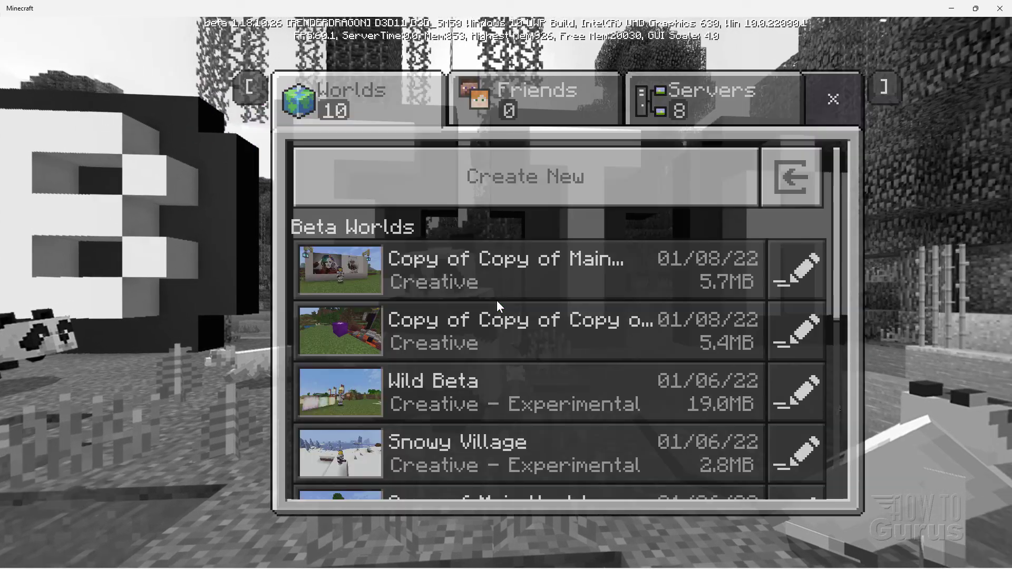
{"action": "left_click", "coordinate": [451, 262]}
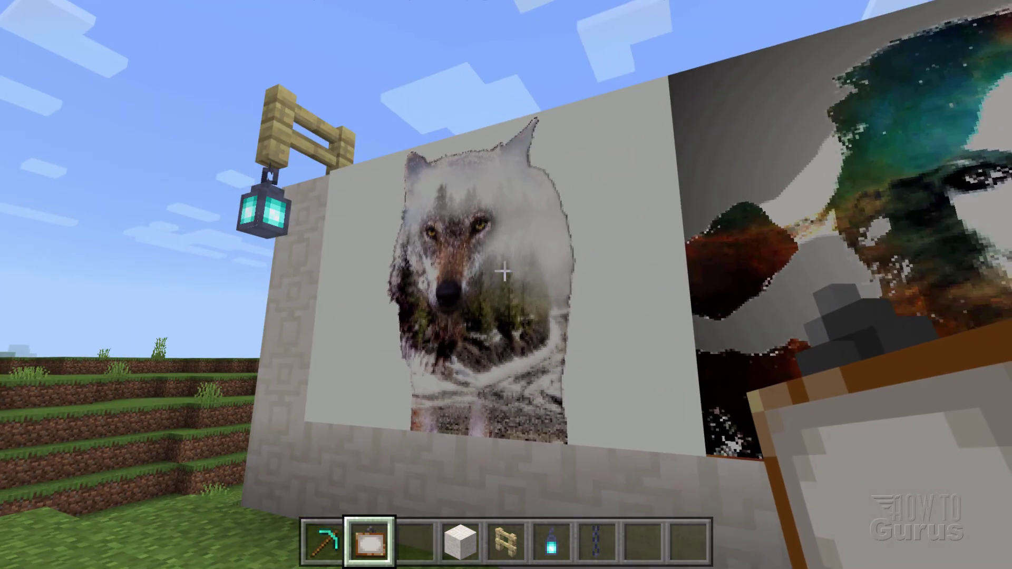
{"action": "left_click", "coordinate": [505, 271]}
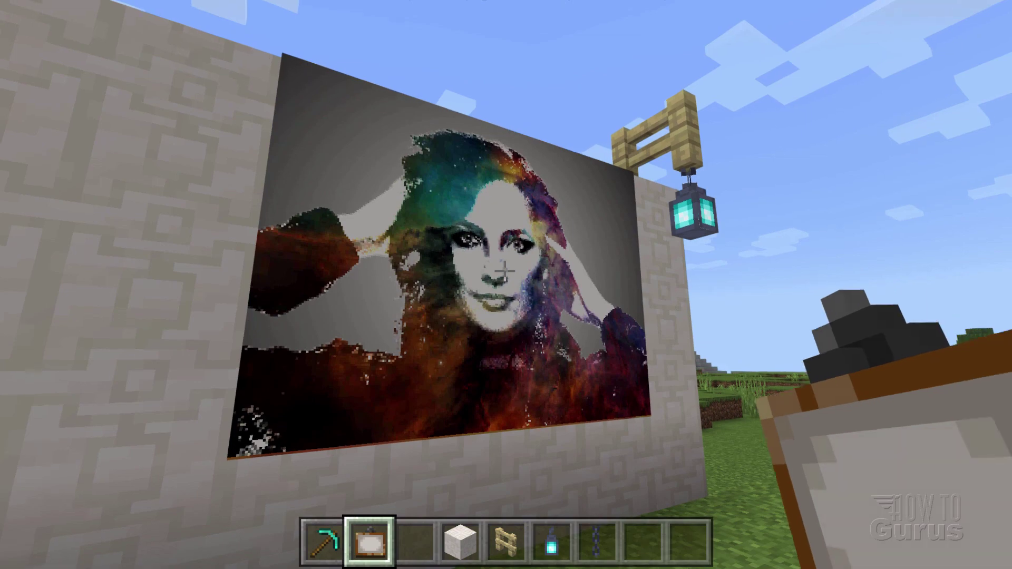
{"action": "left_click", "coordinate": [504, 271]}
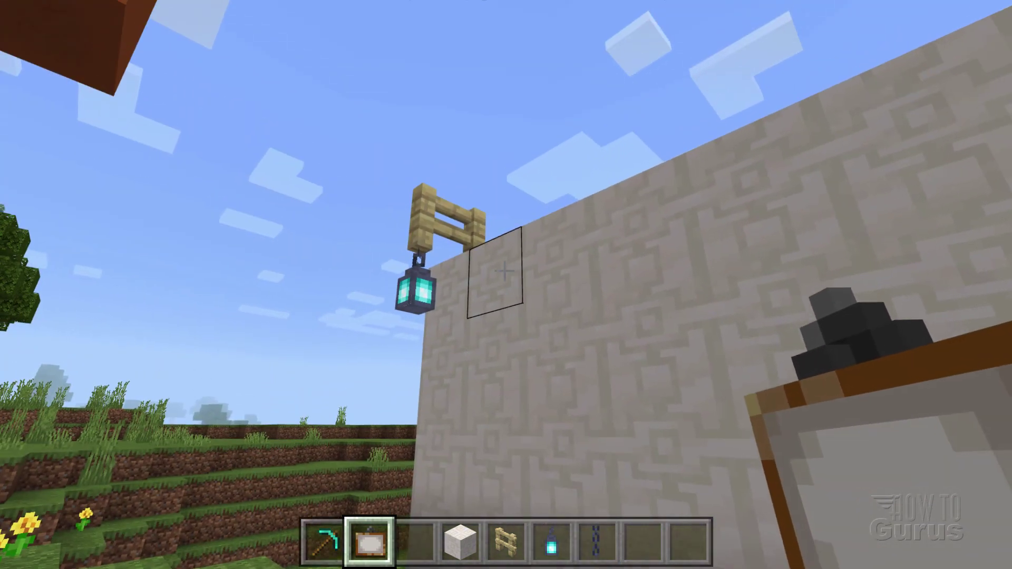
Place paintings until the galaxy portrait and wolf double exposure hang side by side, then step back
{"action": "right_click", "coordinate": [505, 271]}
{"action": "left_click", "coordinate": [505, 272]}
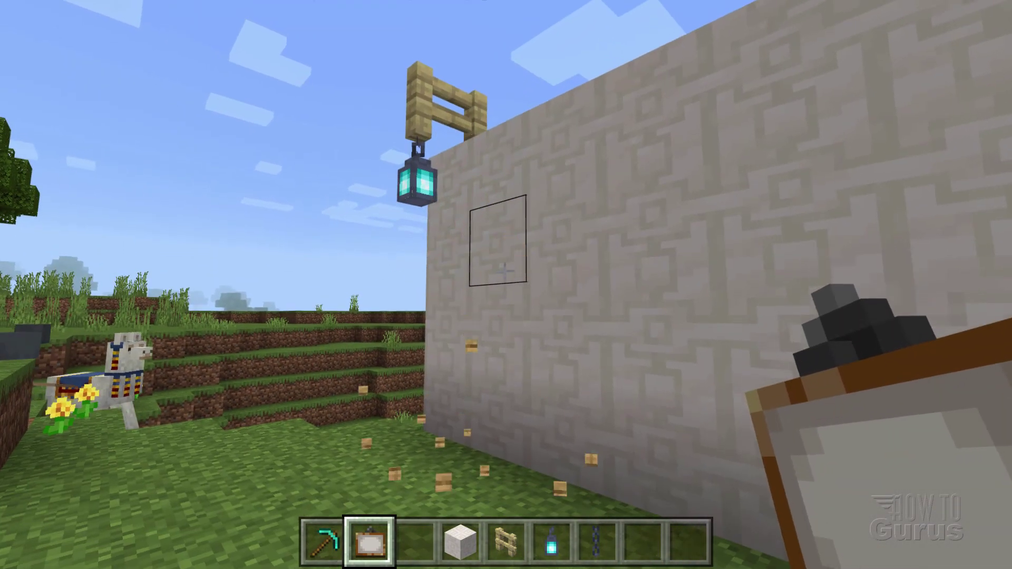
{"action": "right_click", "coordinate": [505, 271]}
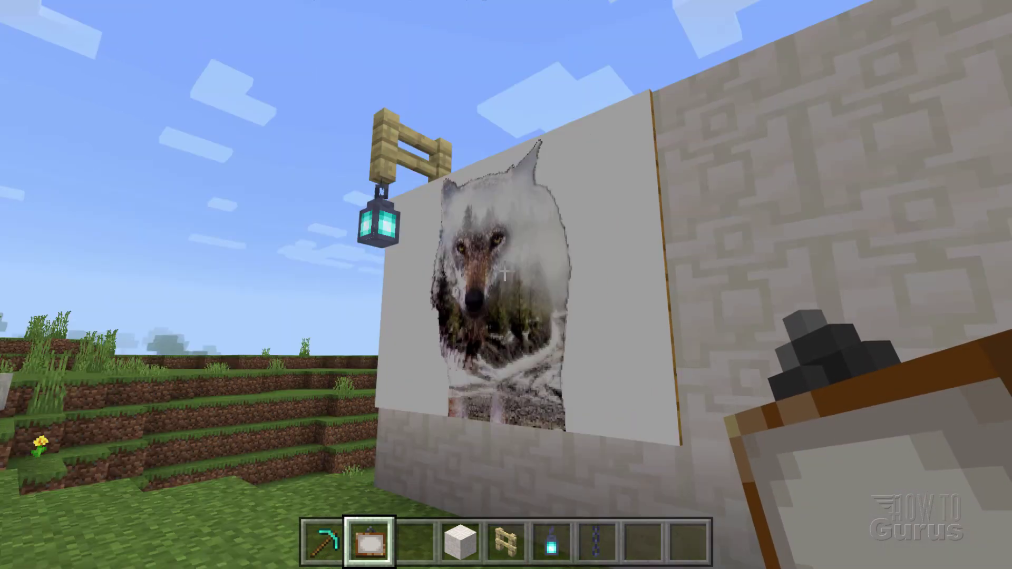
{"action": "left_click", "coordinate": [505, 272]}
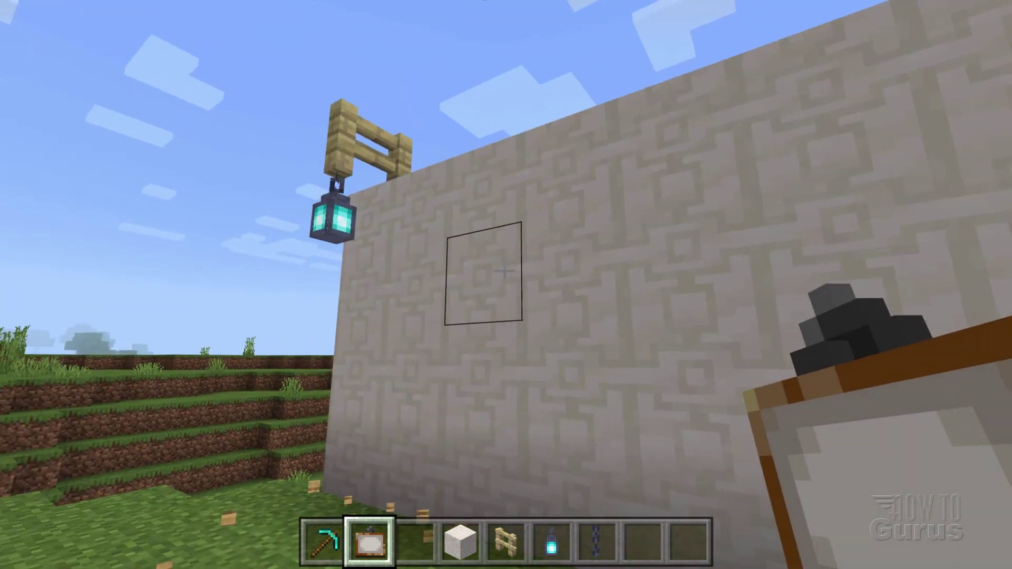
{"action": "right_click", "coordinate": [505, 272]}
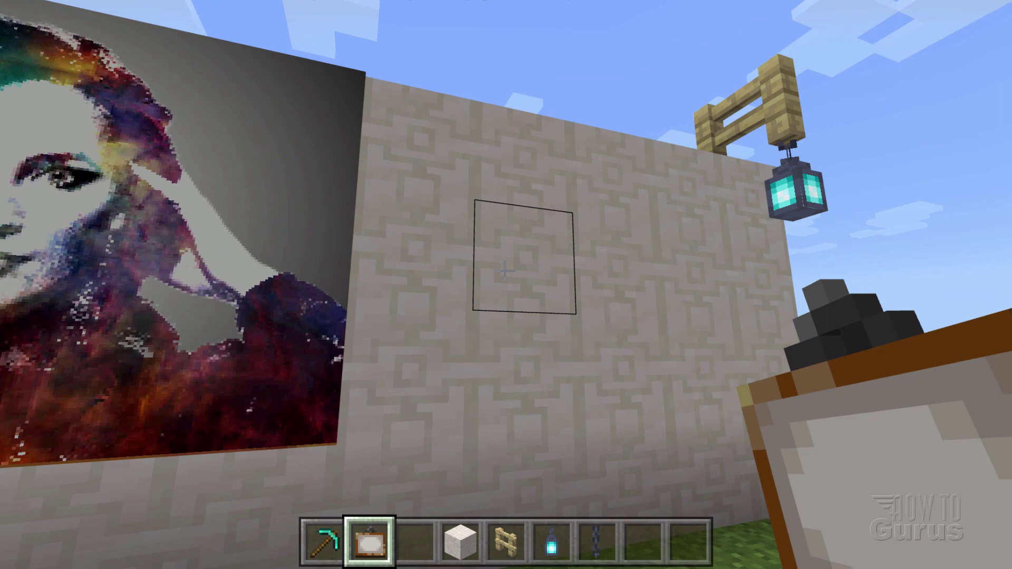
{"action": "right_click", "coordinate": [505, 271]}
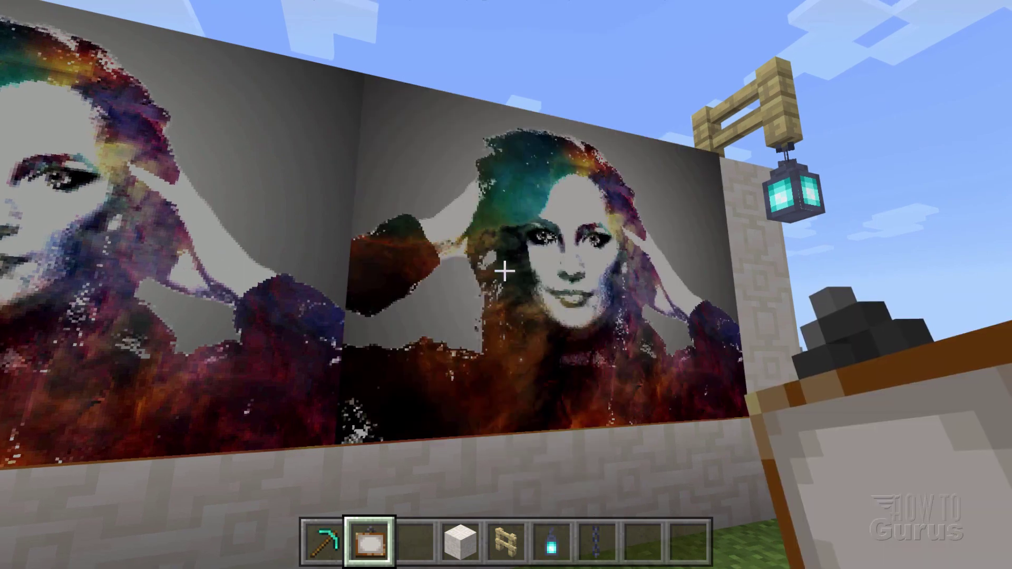
{"action": "left_click", "coordinate": [505, 272]}
{"action": "right_click", "coordinate": [505, 271]}
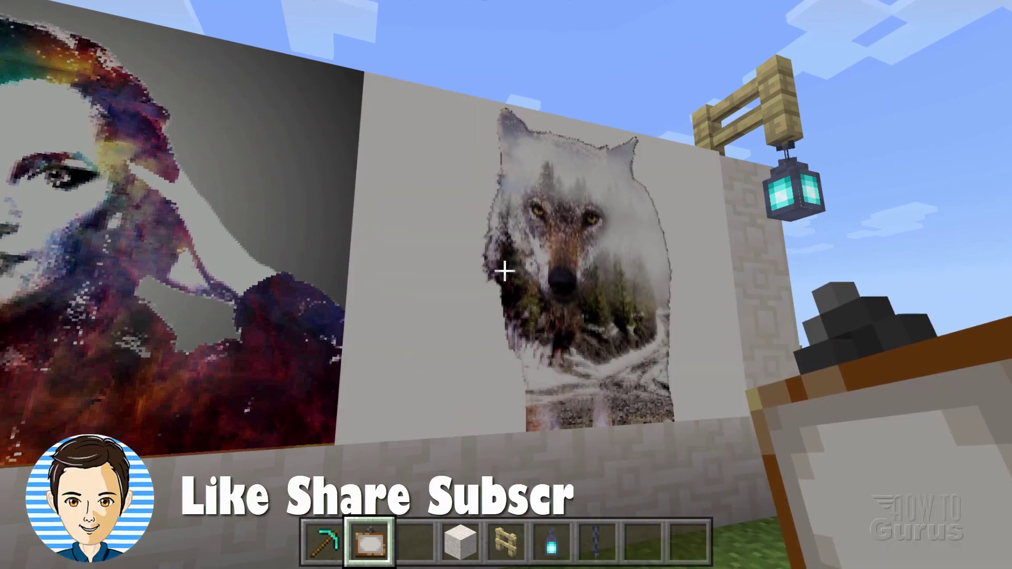
{"action": "key", "text": "s"}
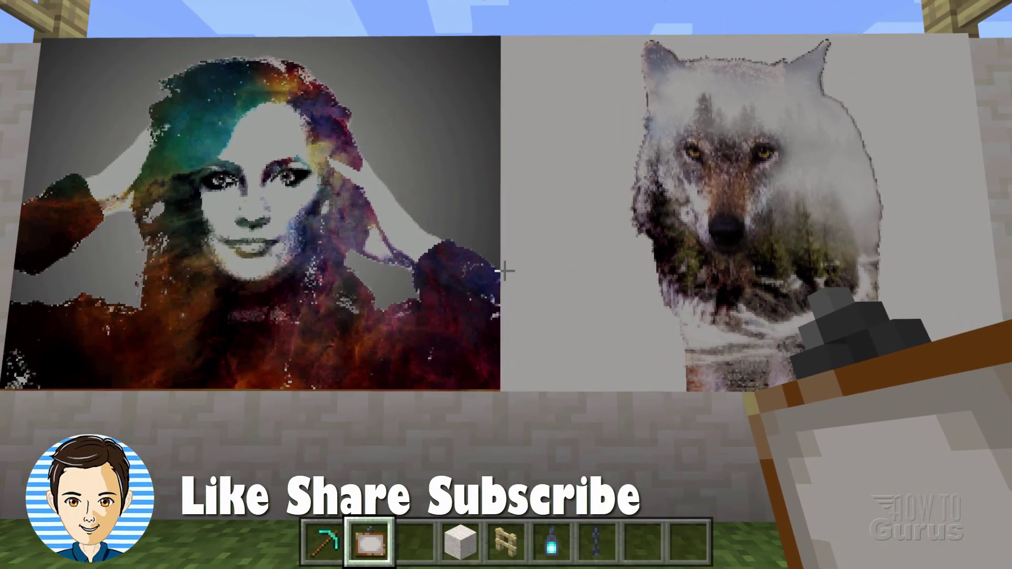